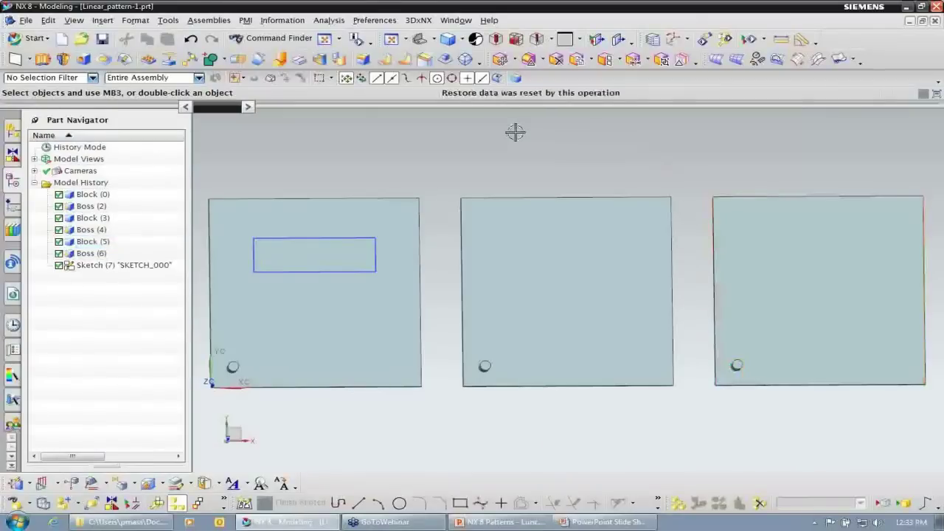
Step: Start a Pattern Feature with a Linear layout and set its boundary to None
key("ctrl+f")
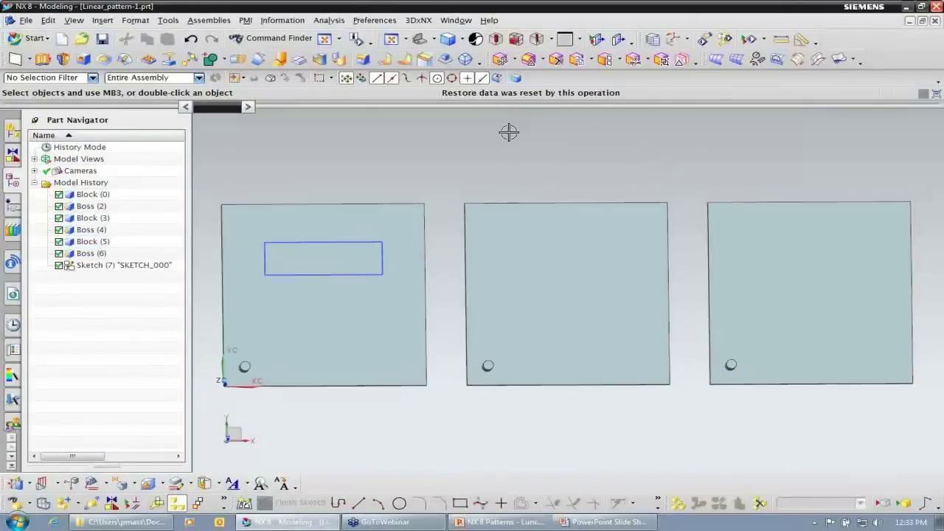
key("Home")
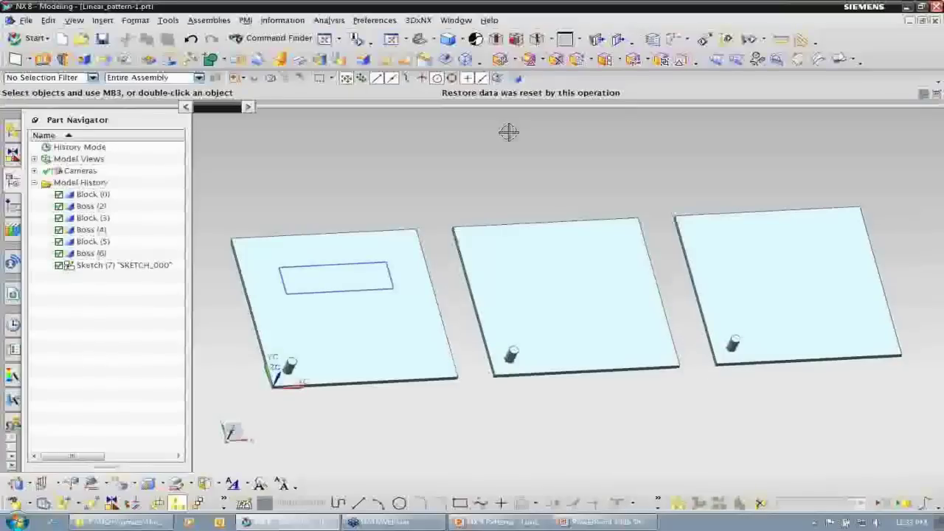
key("F8")
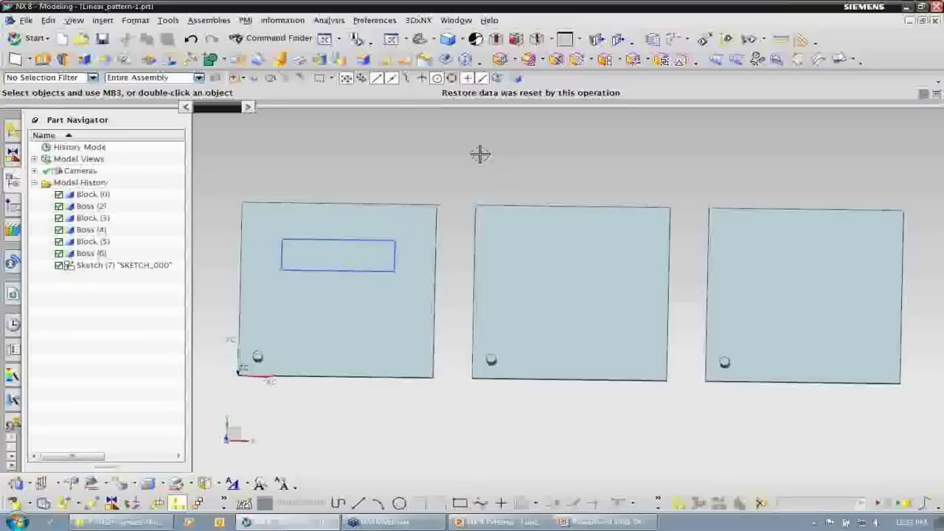
left_click(113, 24)
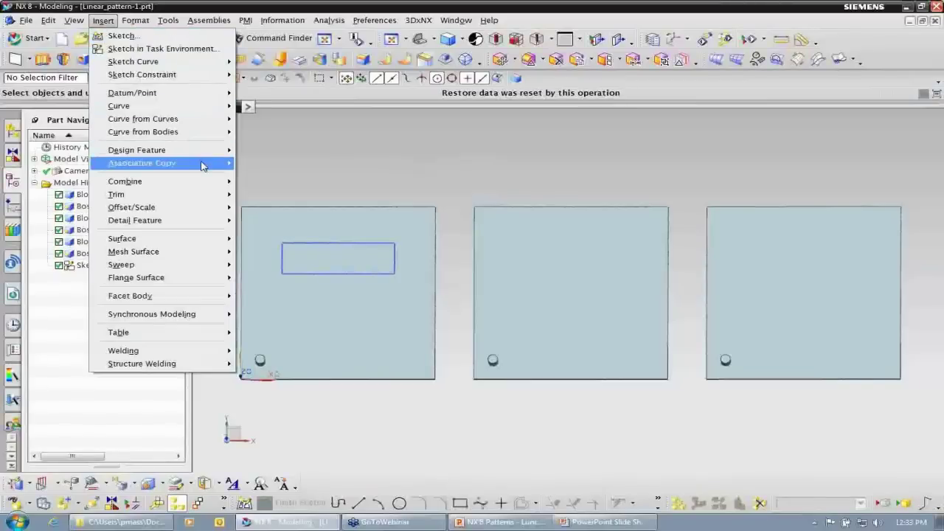
mouse_move(205, 165)
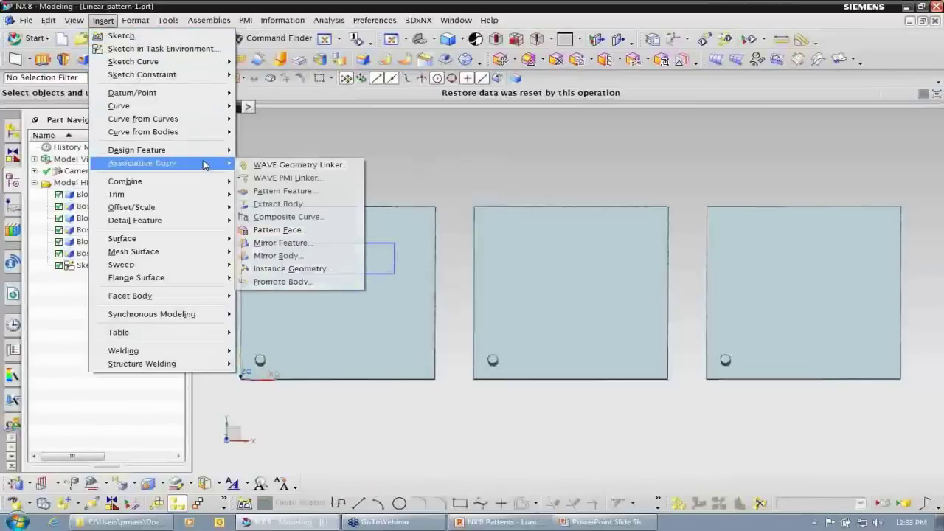
left_click(339, 193)
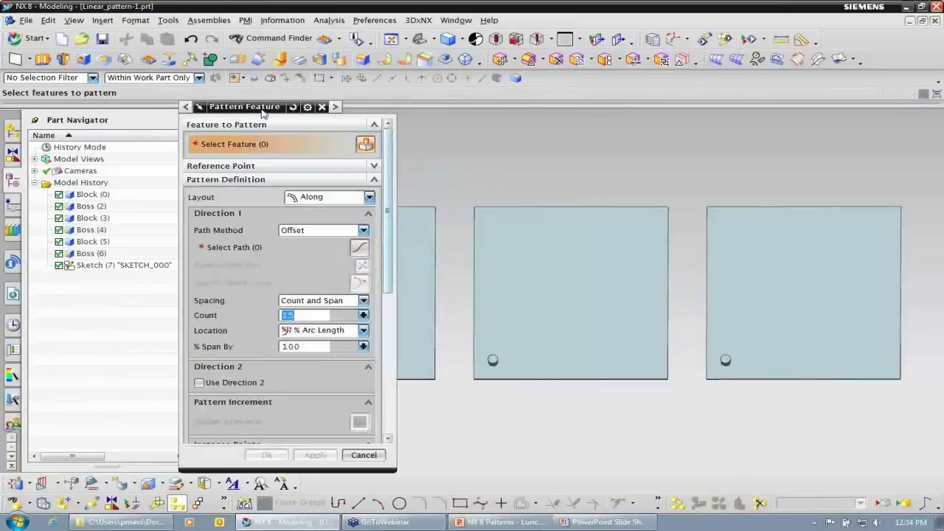
left_click_drag(261, 110, 105, 111)
scroll(321, 150, "up", 3)
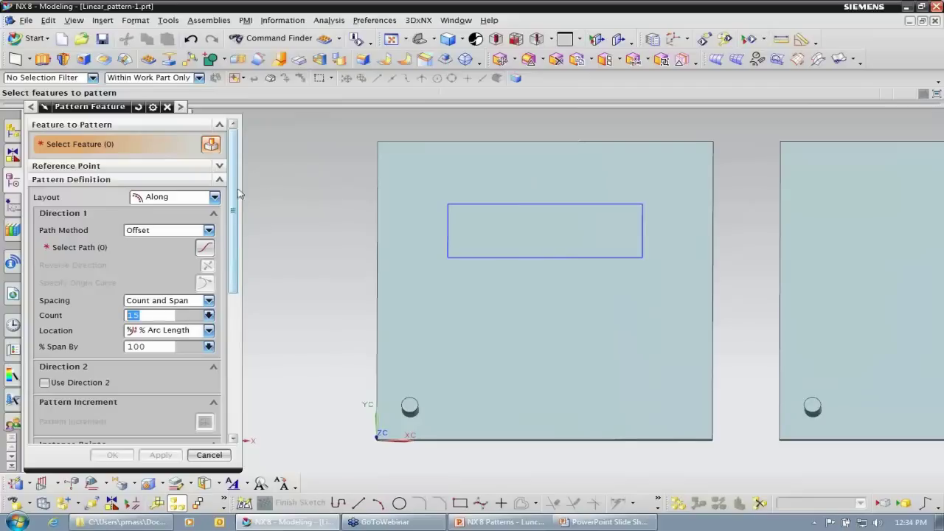
left_click(215, 199)
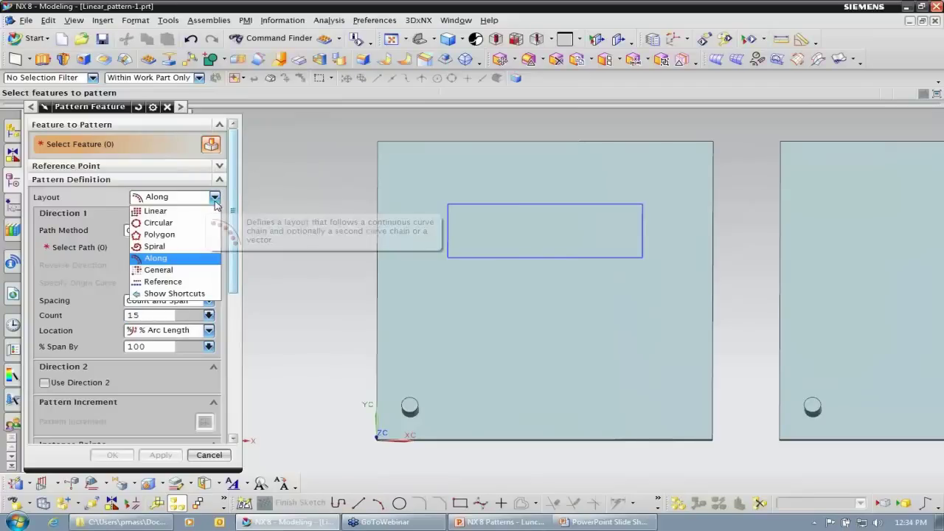
left_click(177, 212)
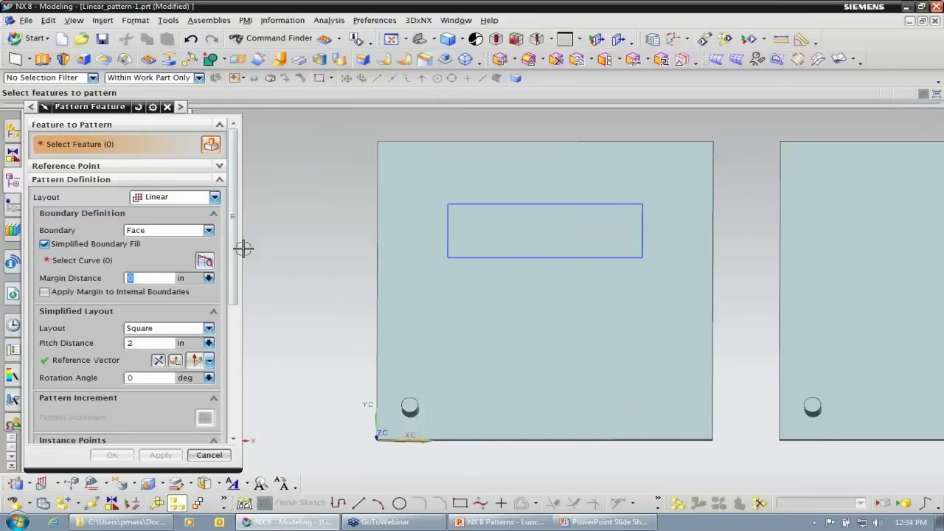
left_click(209, 230)
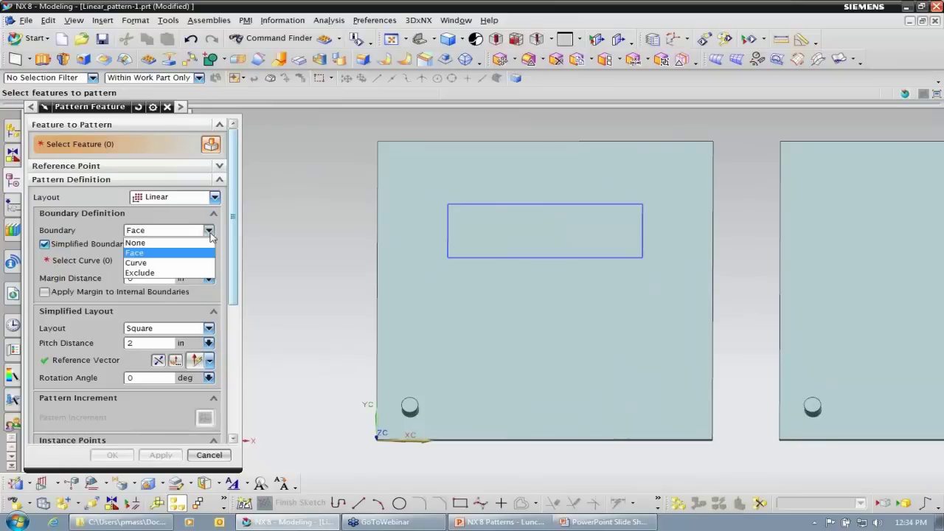
left_click(188, 243)
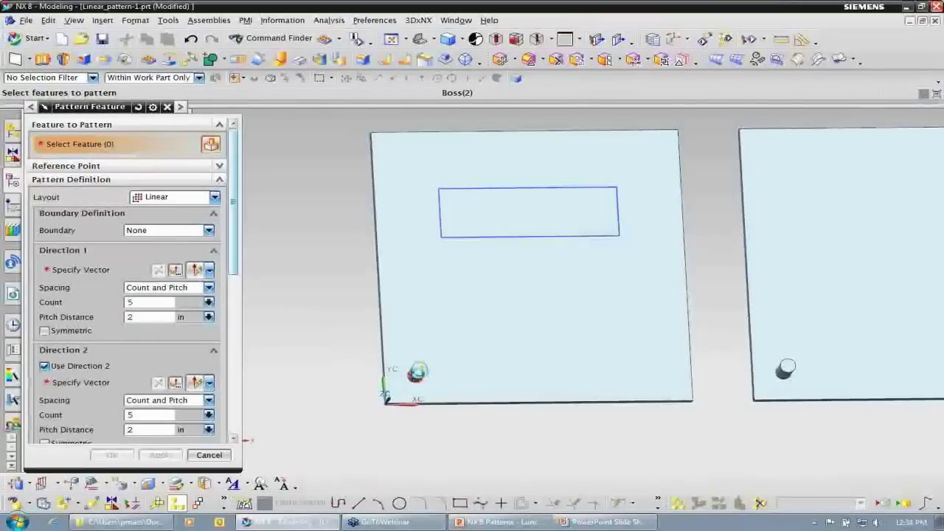
Step: Select the boss on the first plate and define the two pattern directions along the plate's lower and left edges
left_click(416, 372)
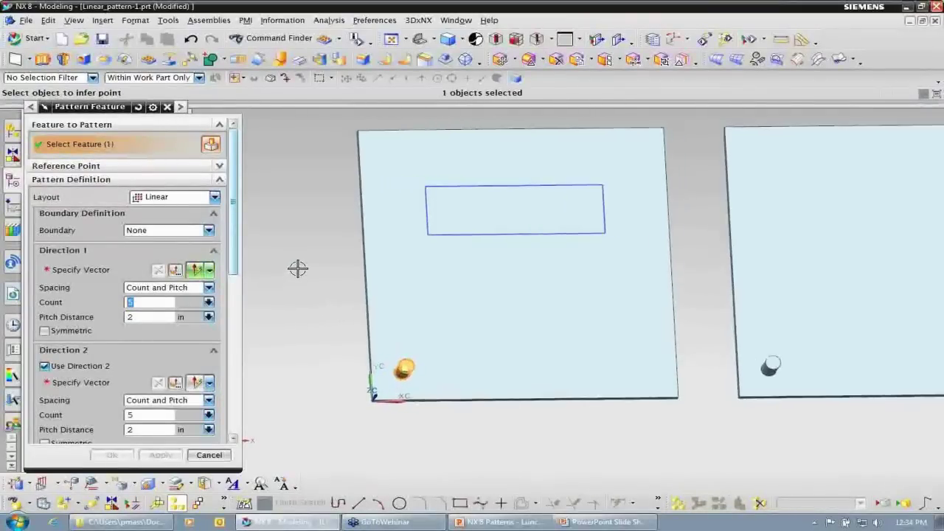
left_click(107, 272)
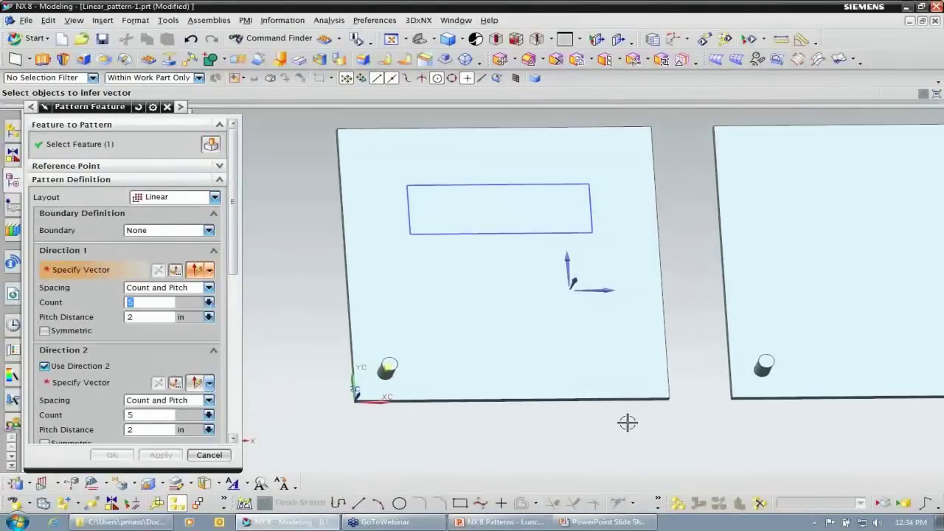
left_click(624, 397)
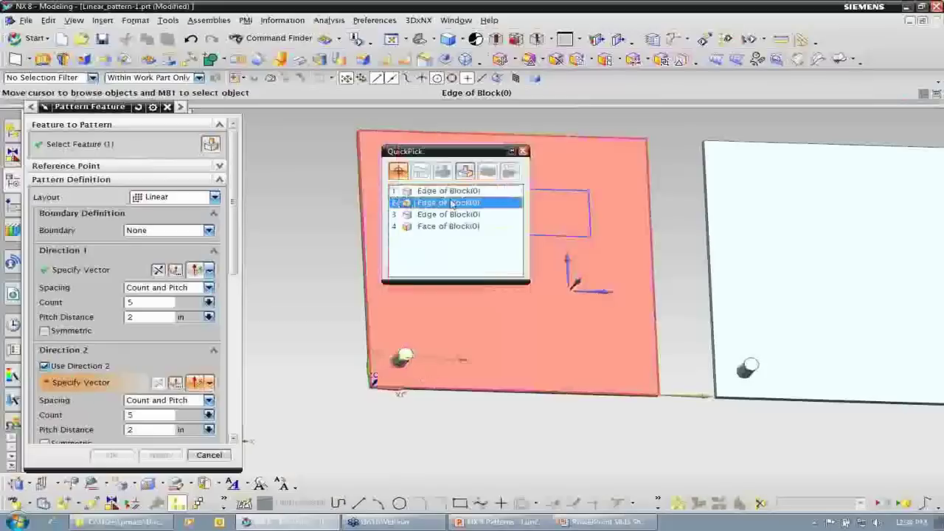
left_click(363, 221)
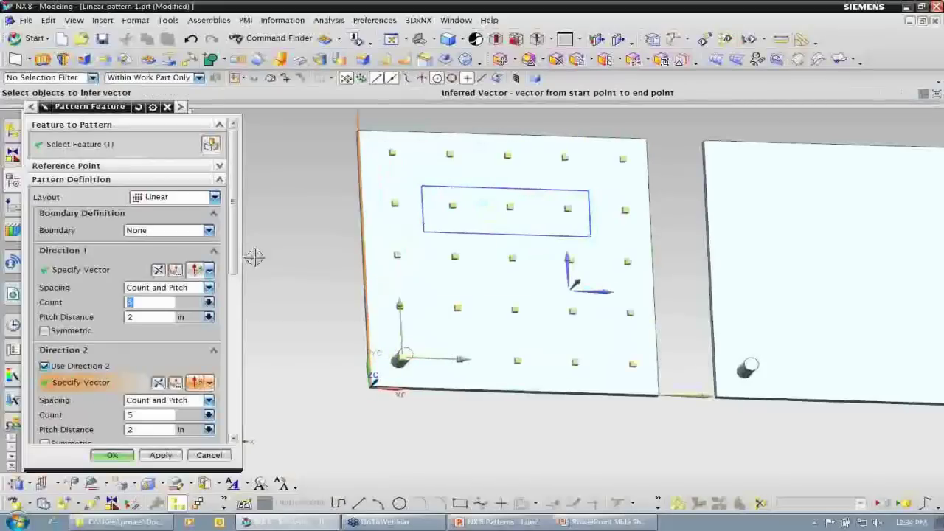
Step: Switch the Direction 1 spacing to Count and Span and stretch the span distance to 15.8 in
scroll(296, 276, "down", 2)
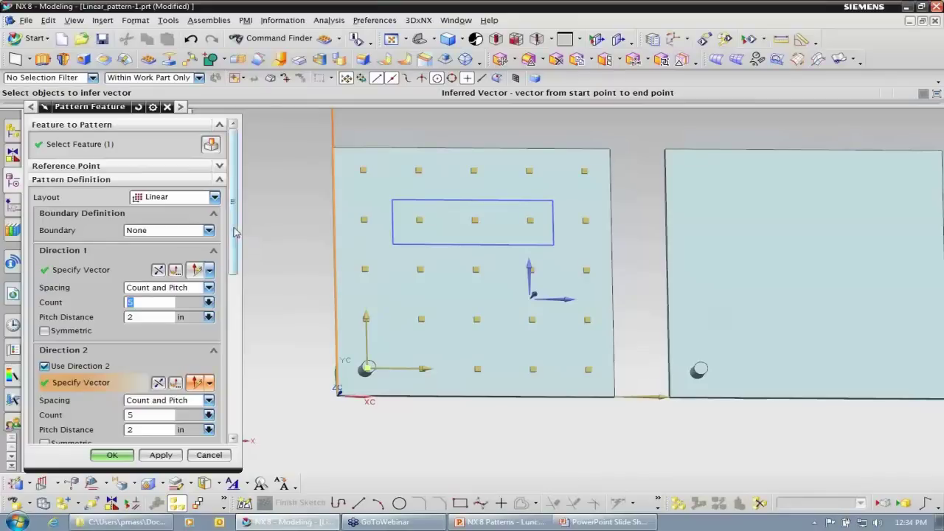
left_click(210, 287)
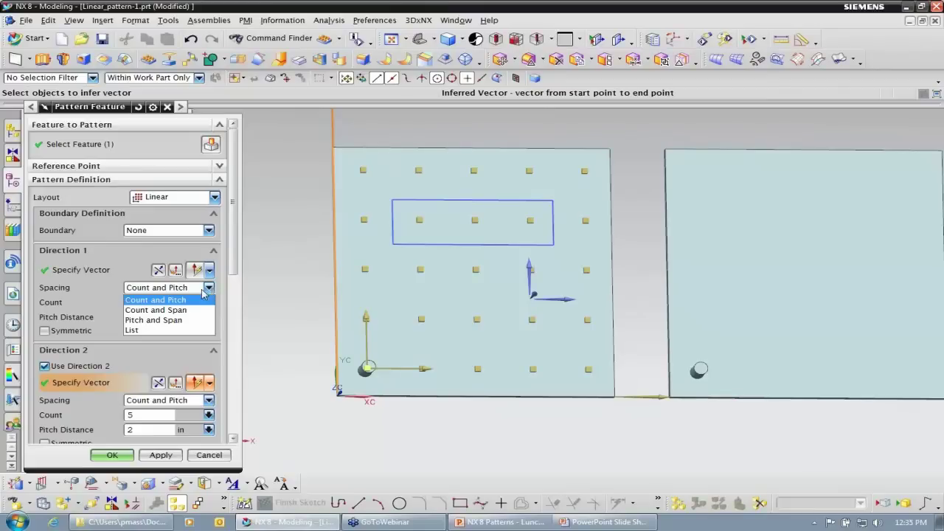
left_click(188, 313)
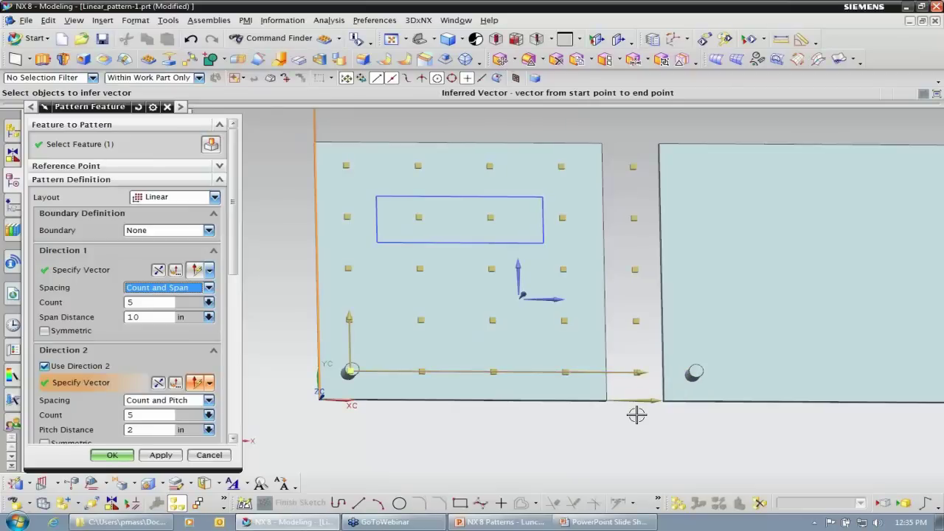
left_click_drag(638, 365, 808, 380)
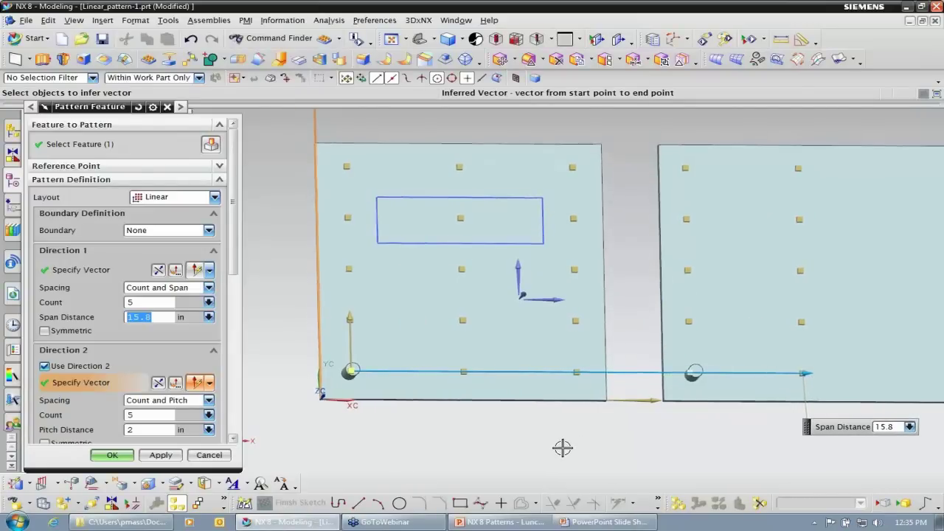
middle_click_drag(563, 447, 559, 454)
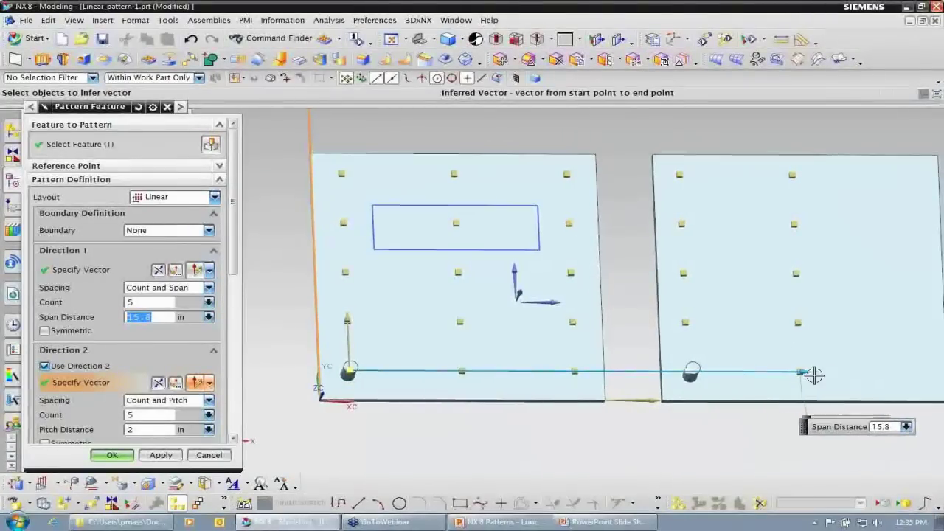
Step: Try Pitch and Span spacing for Direction 1 with a 9.7 in span, and return the spacing to Count and Pitch
left_click(210, 288)
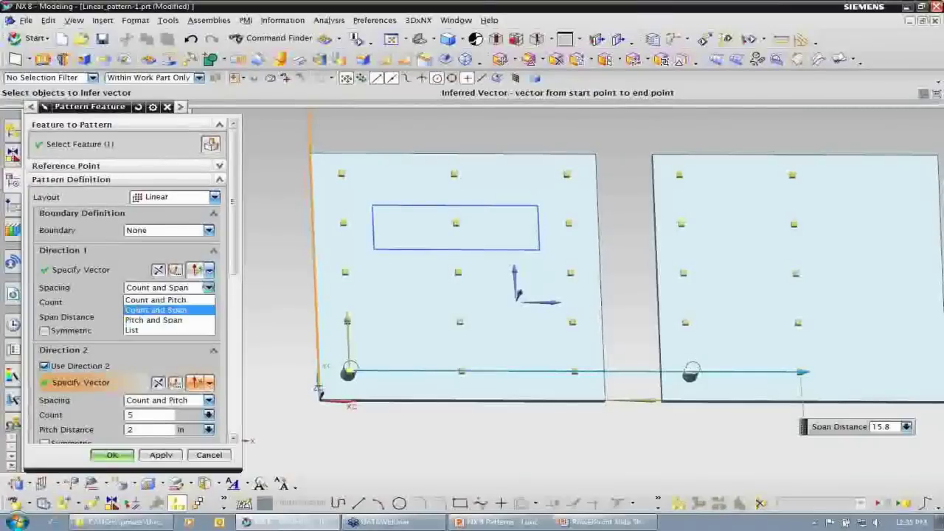
left_click(207, 320)
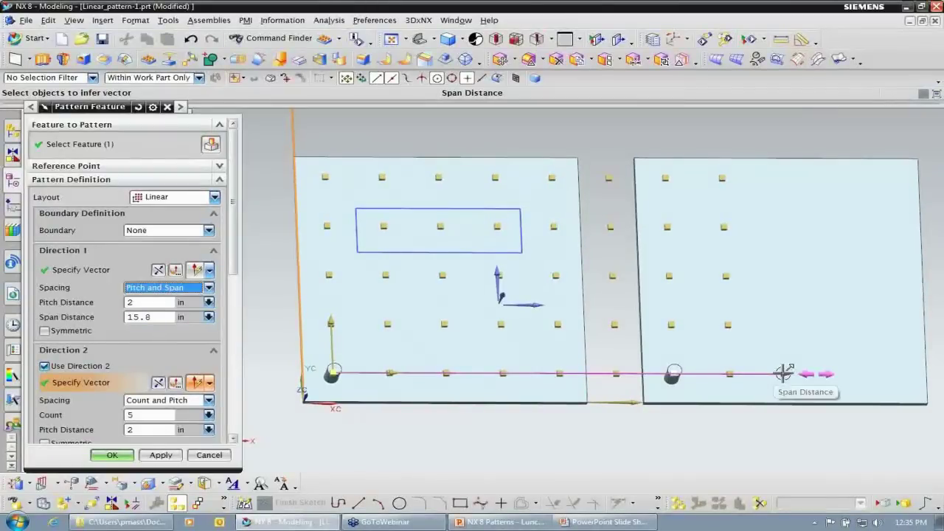
left_click_drag(779, 371, 614, 374)
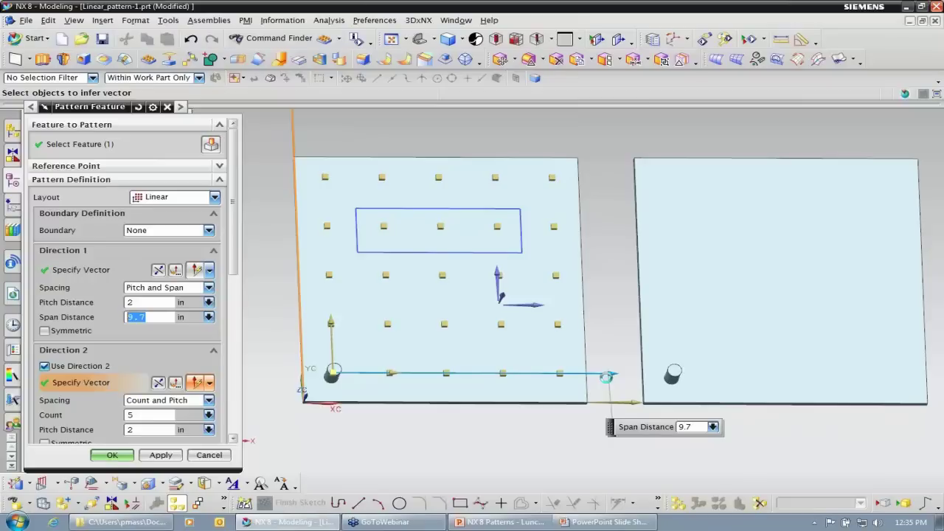
left_click(210, 288)
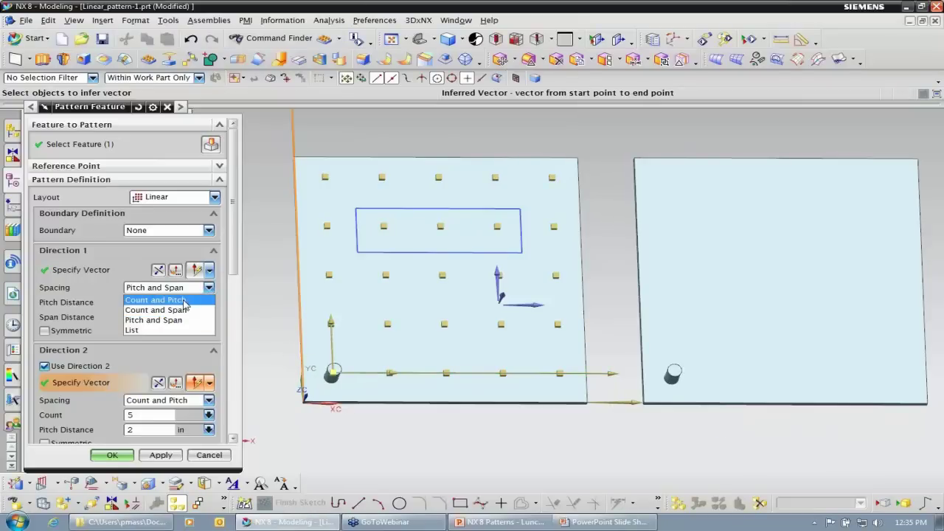
left_click(183, 301)
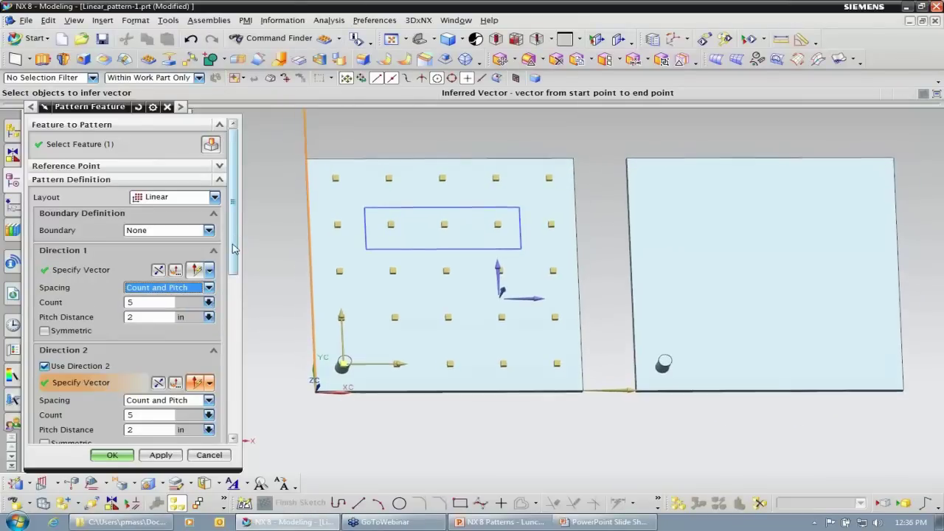
Step: Preview the patterned bosses on the first plate and undo the preview result
left_click_drag(232, 249, 234, 406)
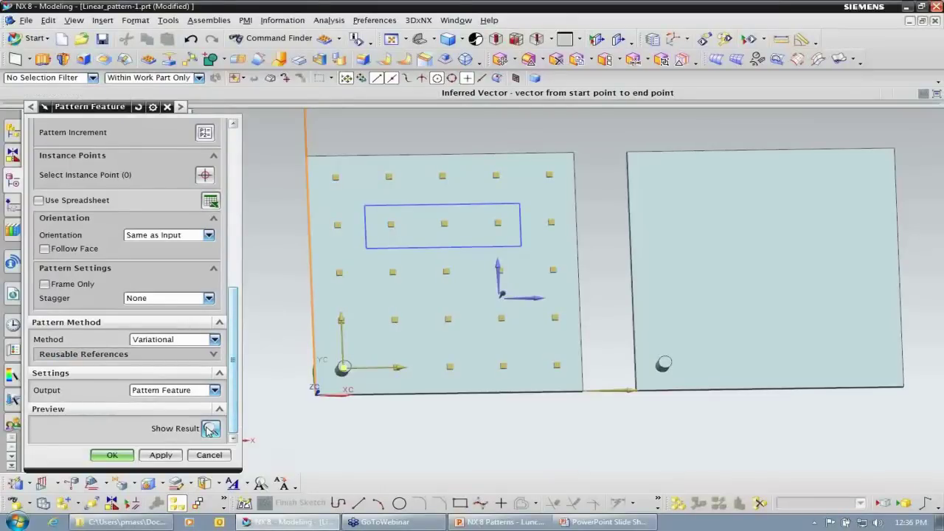
left_click(211, 429)
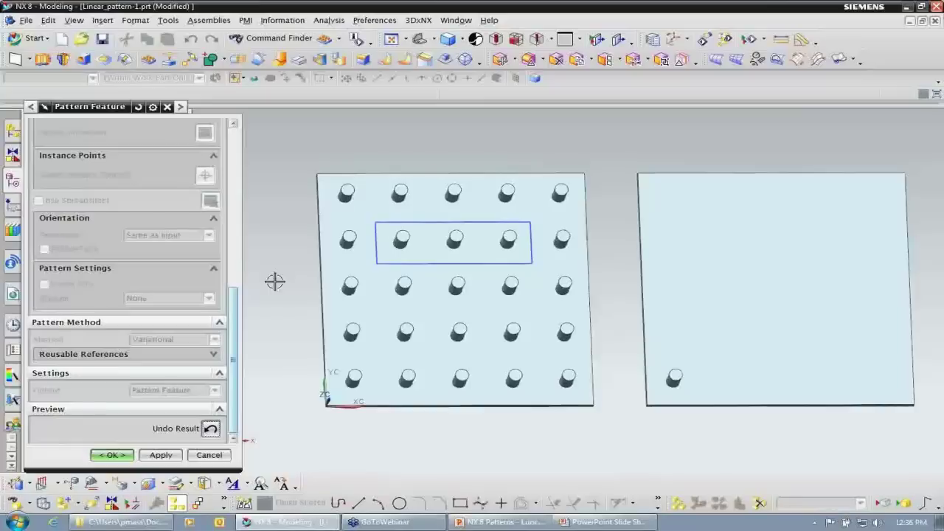
left_click(211, 428)
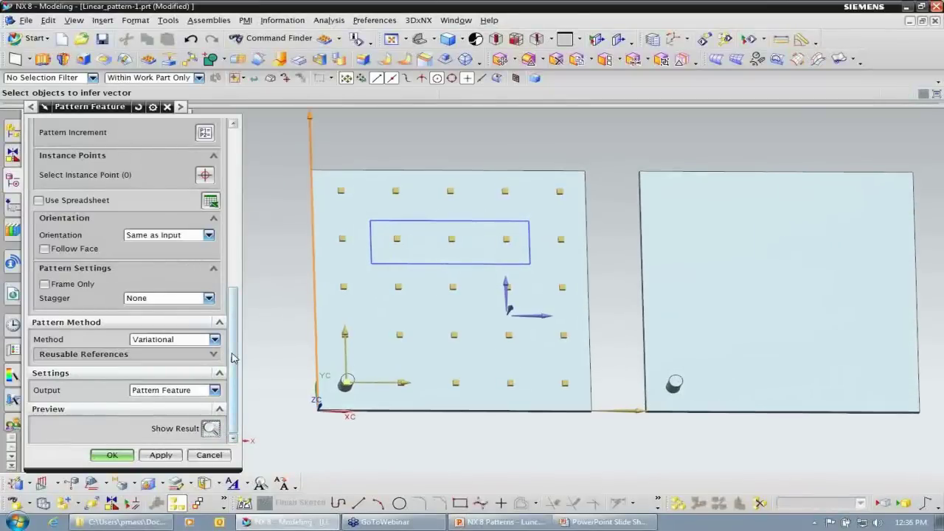
Step: Set the pattern boundary to Curve and select the sketched rectangle on the first plate as connected curves
left_click_drag(232, 357, 235, 199)
middle_click_drag(265, 221, 244, 259)
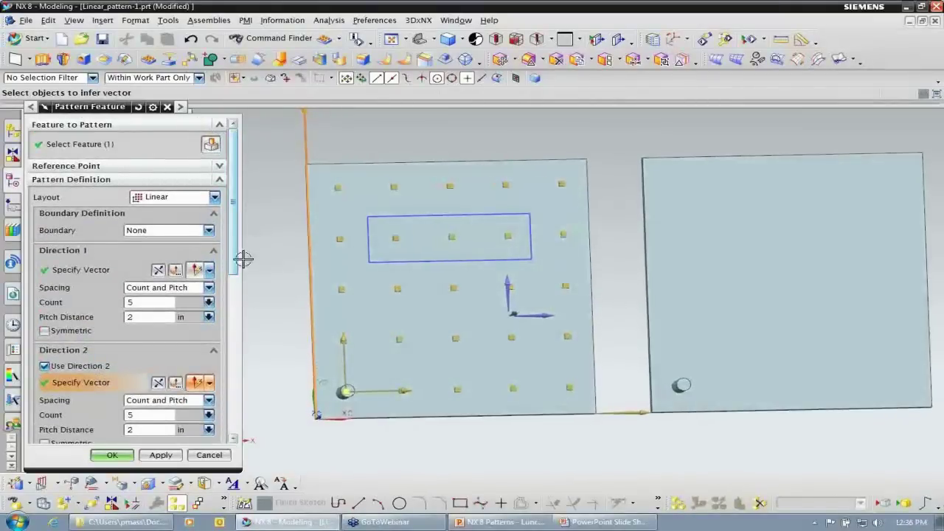
left_click(209, 231)
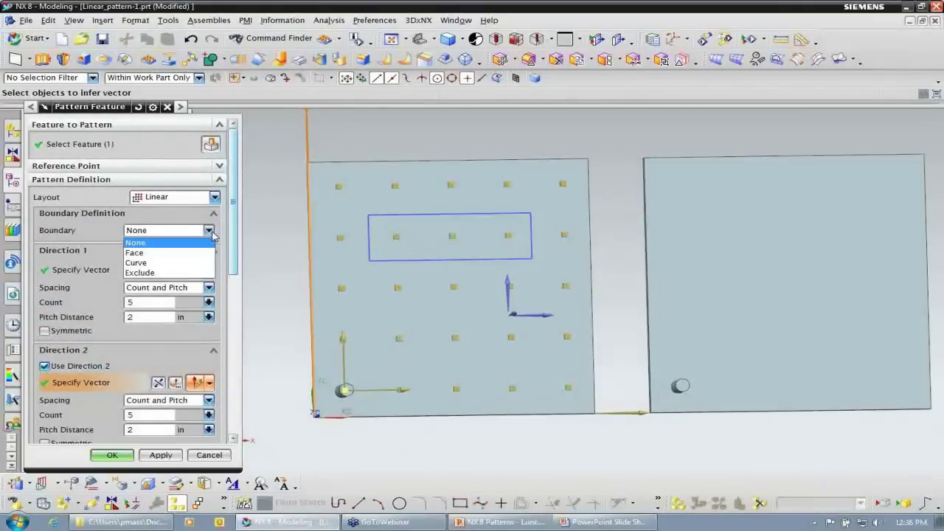
left_click(190, 263)
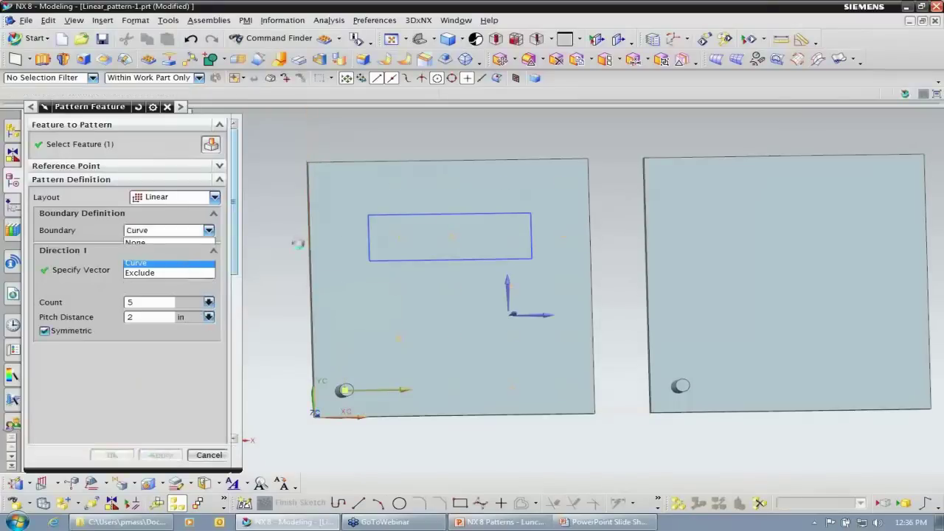
left_click(105, 264)
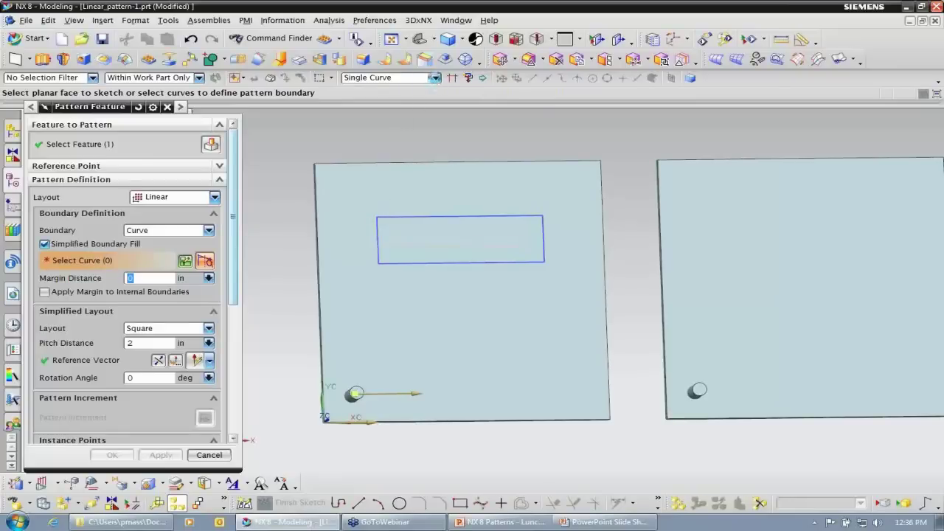
left_click(426, 78)
left_click(413, 98)
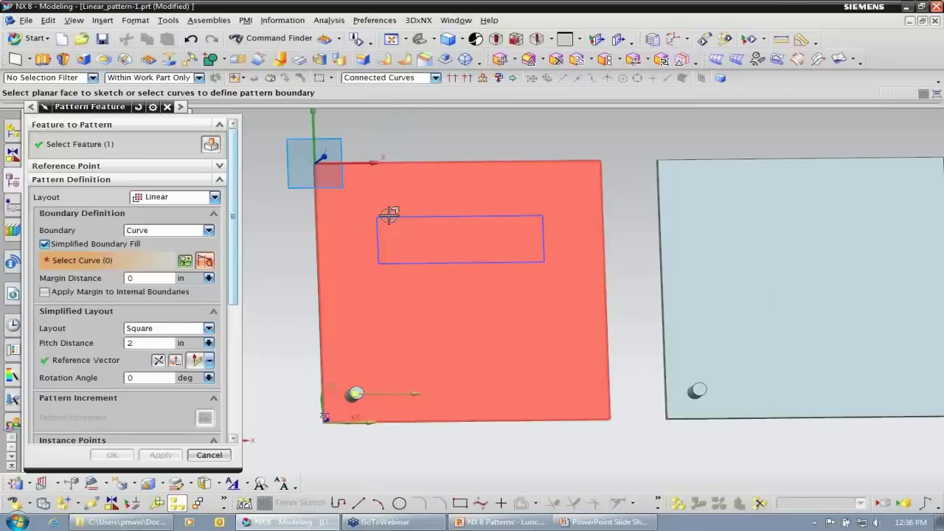
left_click(389, 215)
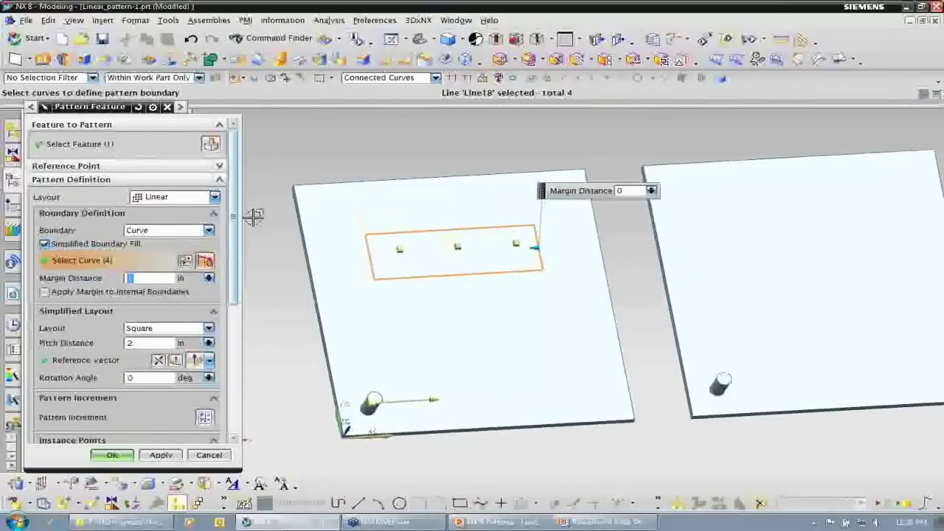
Step: Set the pattern boundary to Exclude and select the four connected curves of the sketched rectangle on the first plate
left_click(209, 230)
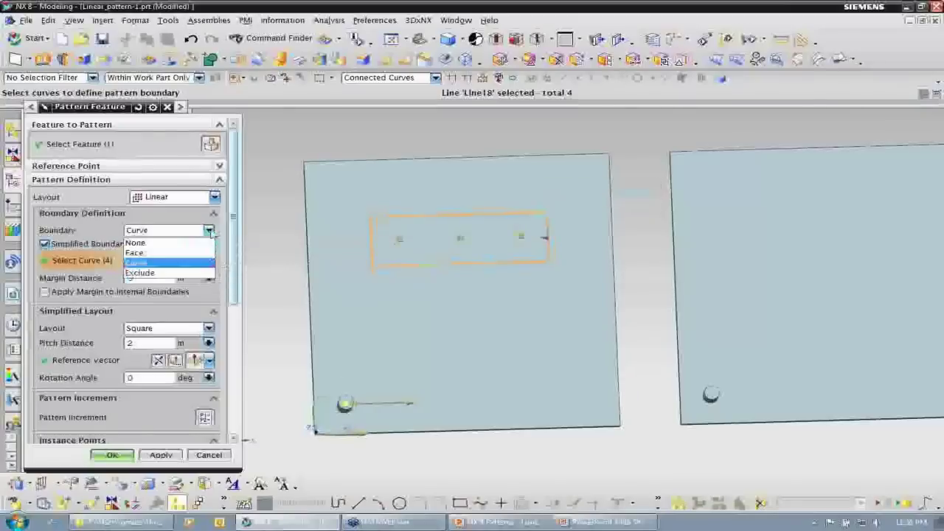
left_click(190, 274)
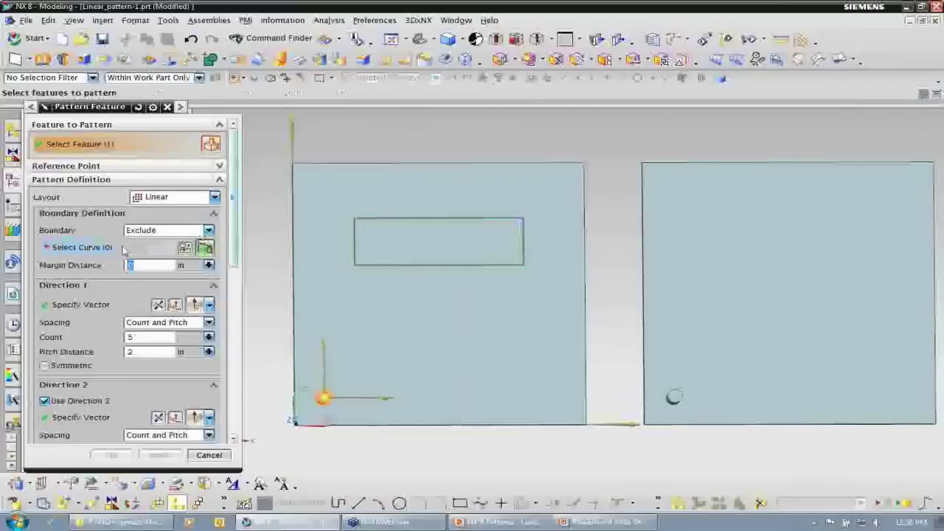
left_click(162, 247)
left_click(396, 207)
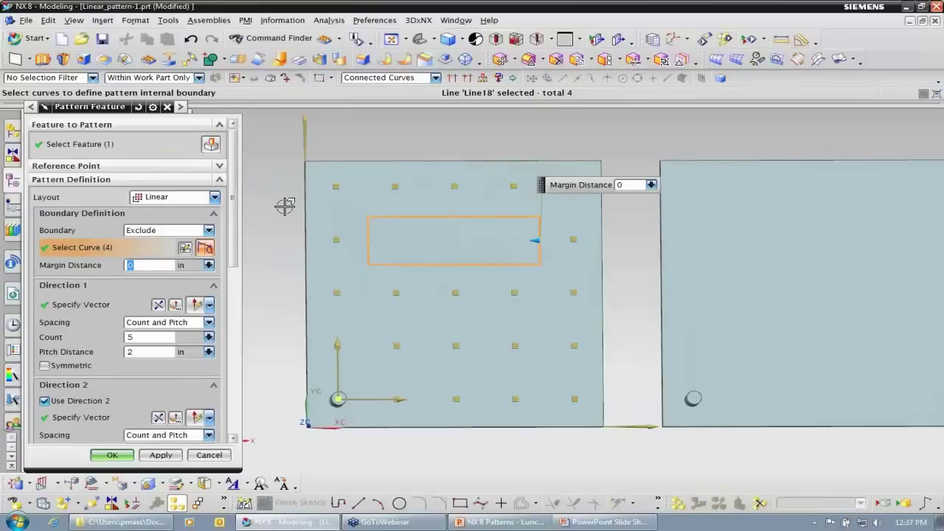
middle_click_drag(282, 243, 338, 230)
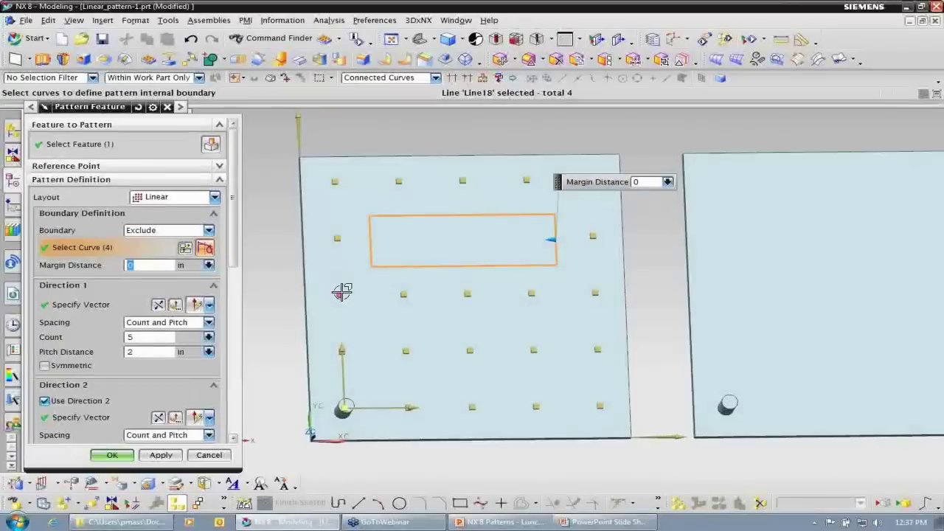
Step: Clock the first-column instance point in the middle row by 0.5 in along both Direction 1 and Direction 2
right_click(341, 295)
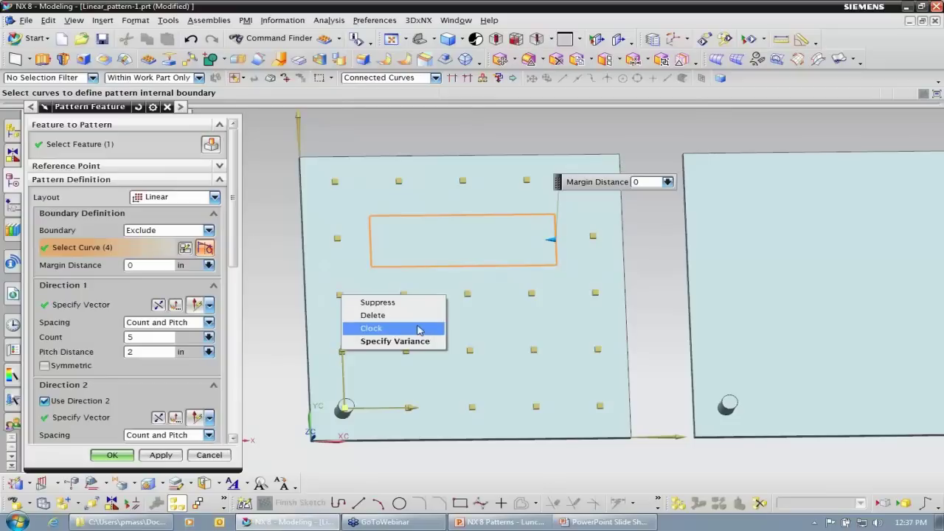
left_click(417, 330)
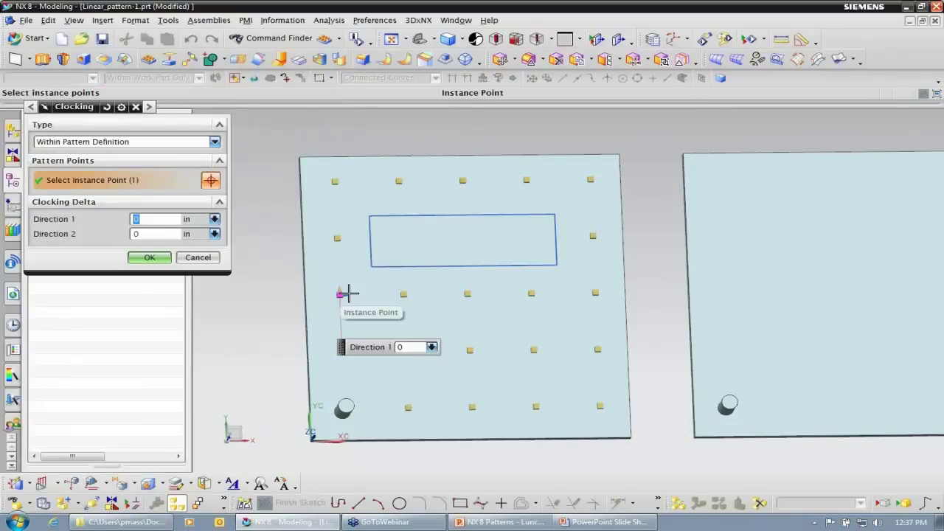
left_click_drag(347, 293, 361, 295)
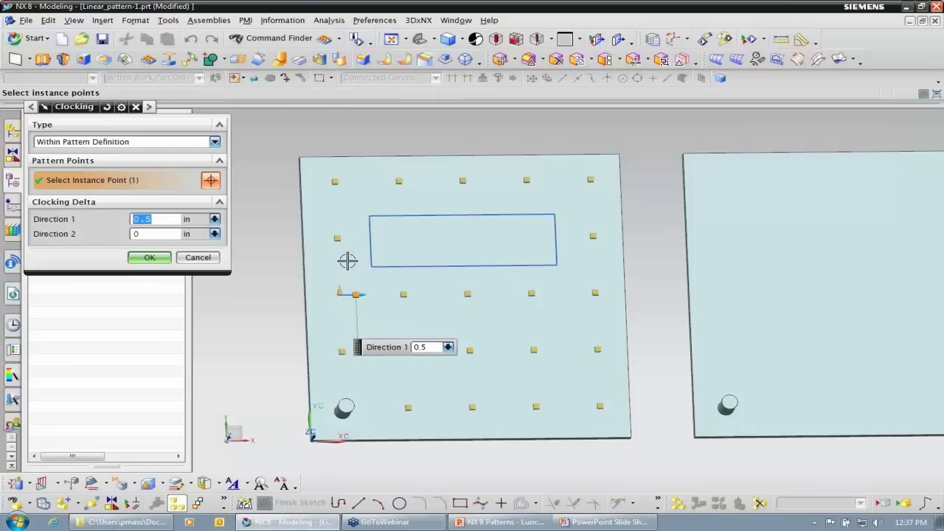
left_click_drag(341, 288, 337, 272)
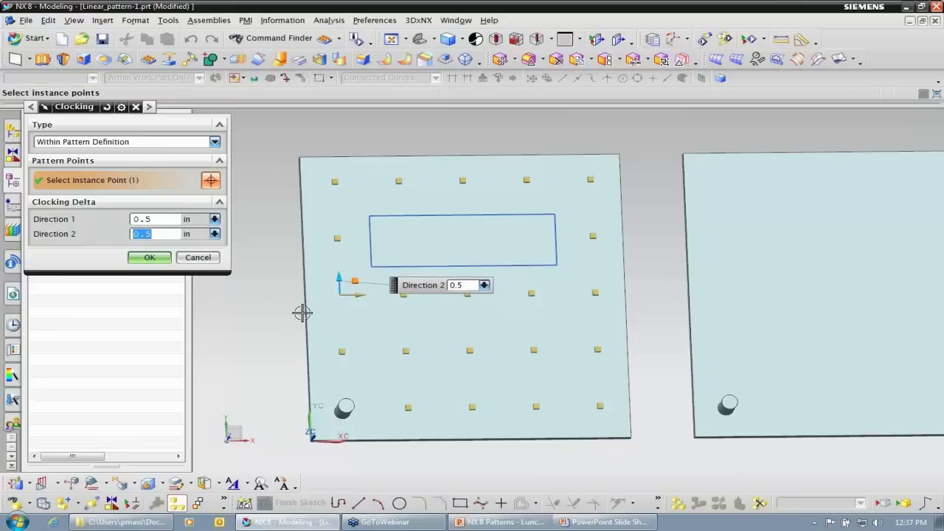
scroll(298, 306, "up", 1)
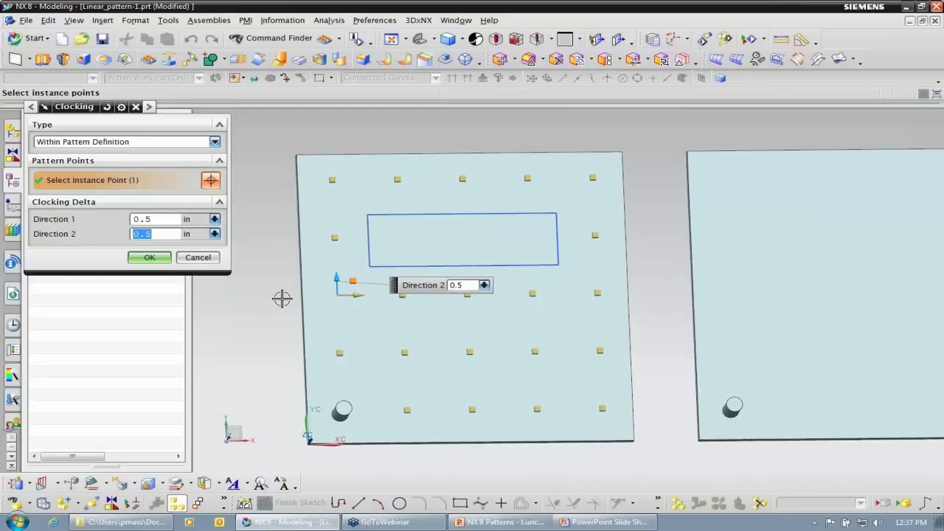
scroll(286, 290, "up", 4)
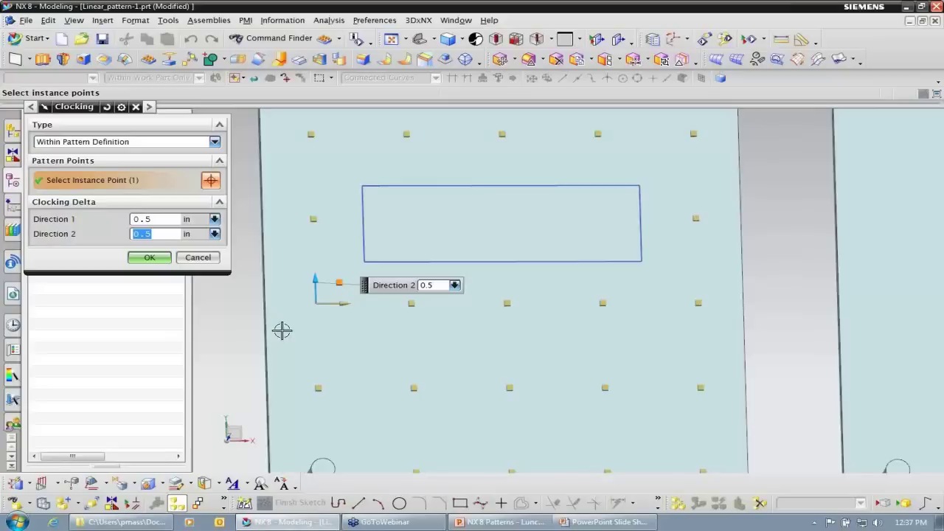
scroll(256, 309, "down", 1)
middle_click_drag(255, 310, 221, 286)
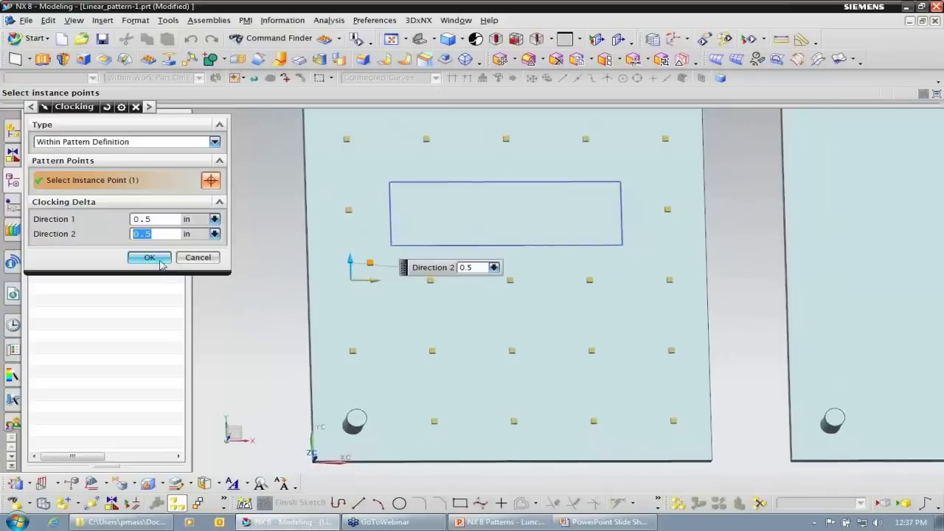
left_click(156, 258)
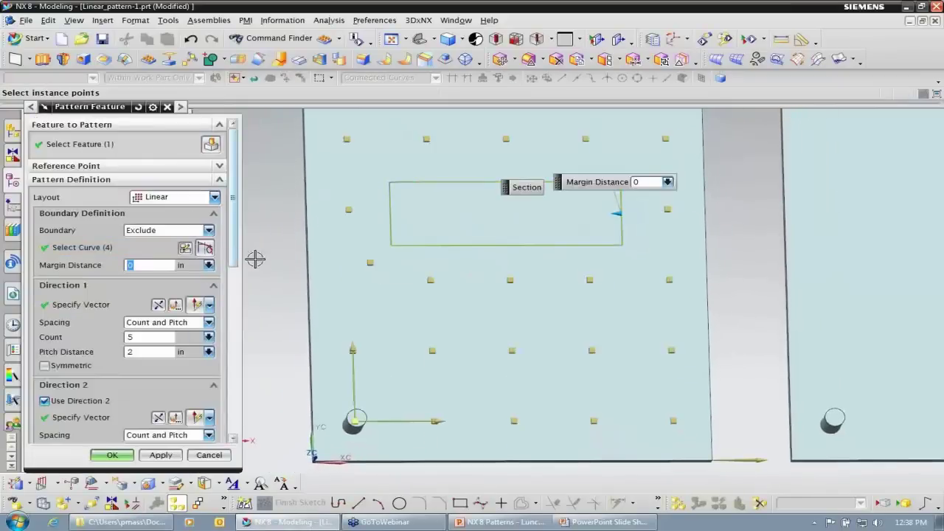
Step: Specify a variance for the clocked instance with a boss height of 5 in and a diameter of .75 in
right_click(370, 260)
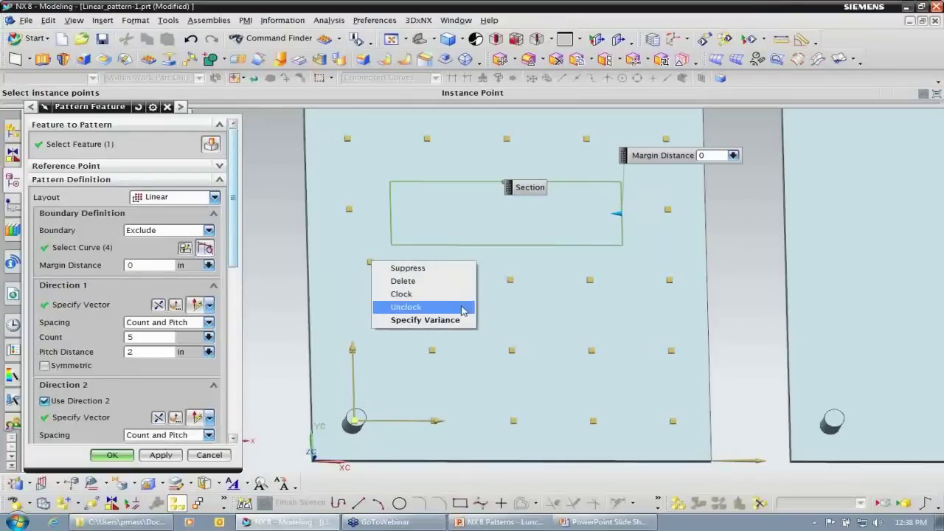
left_click(425, 320)
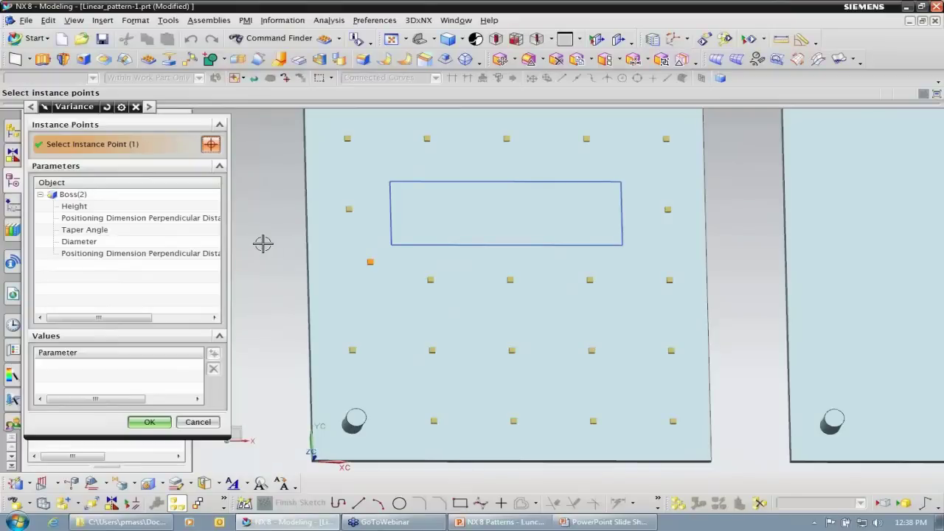
left_click(74, 207)
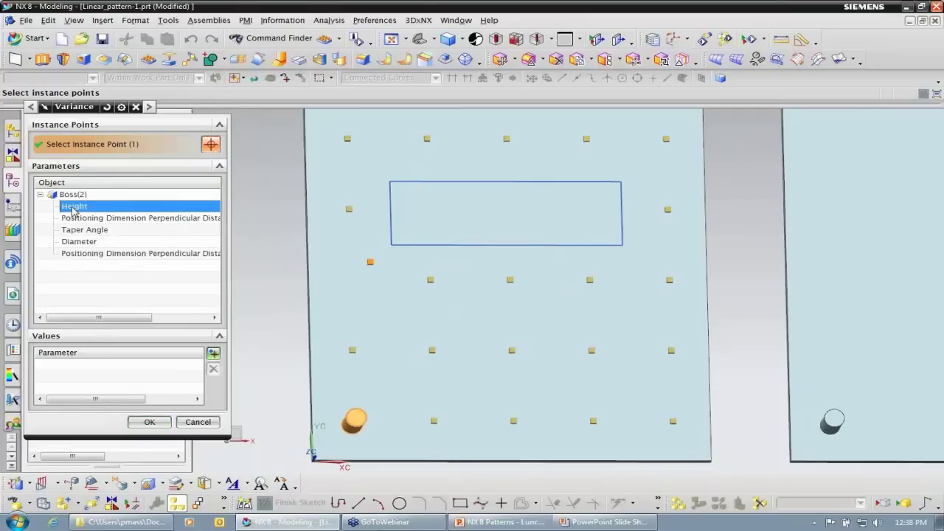
left_click(213, 355)
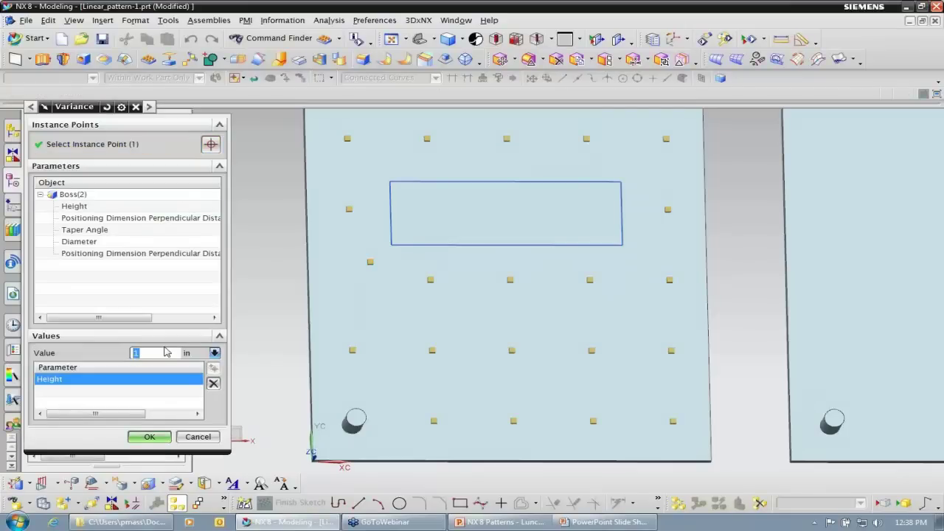
left_click(87, 246)
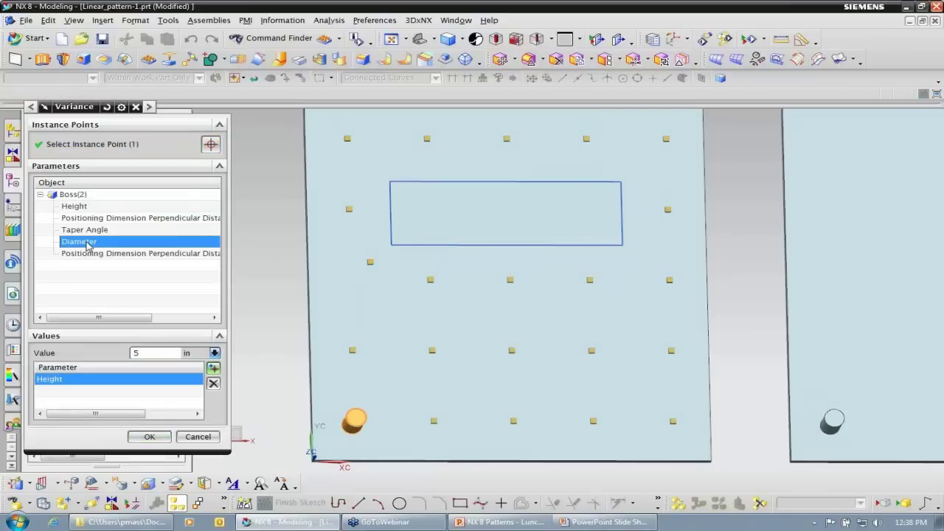
left_click(218, 371)
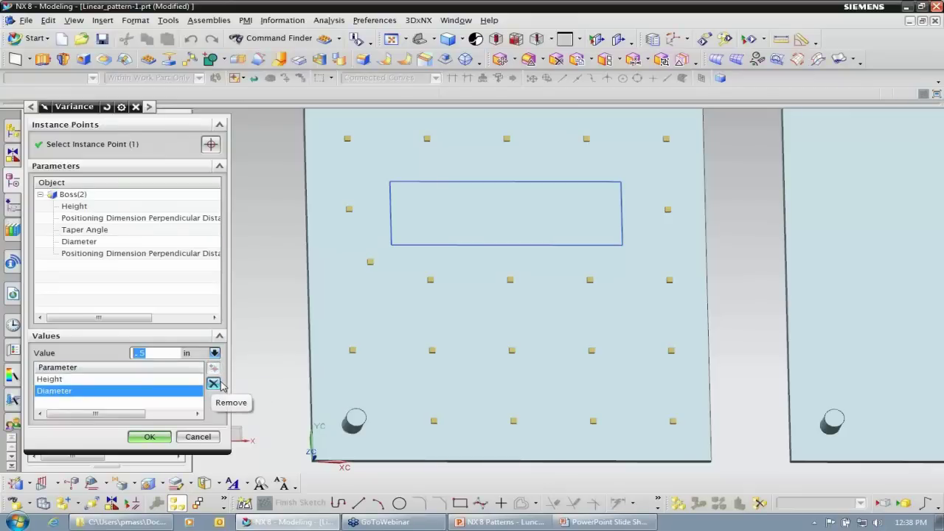
type(".7")
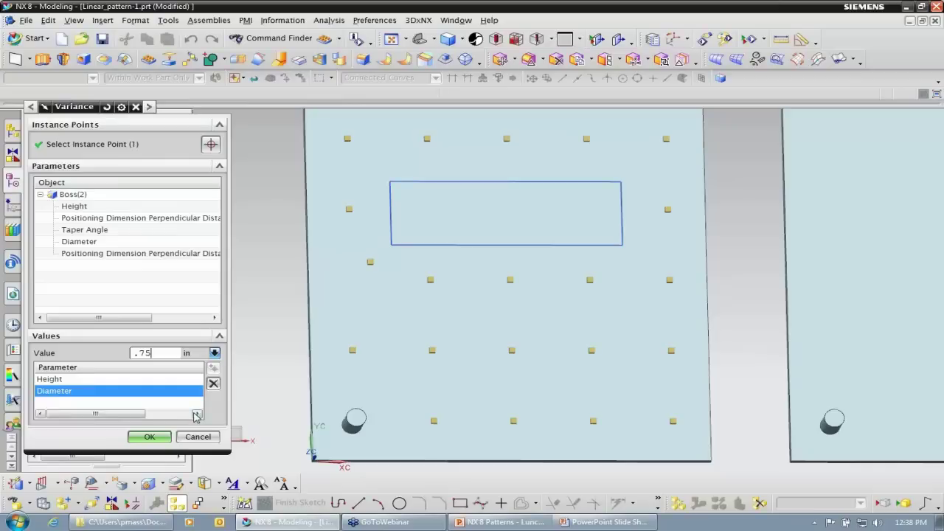
left_click(149, 436)
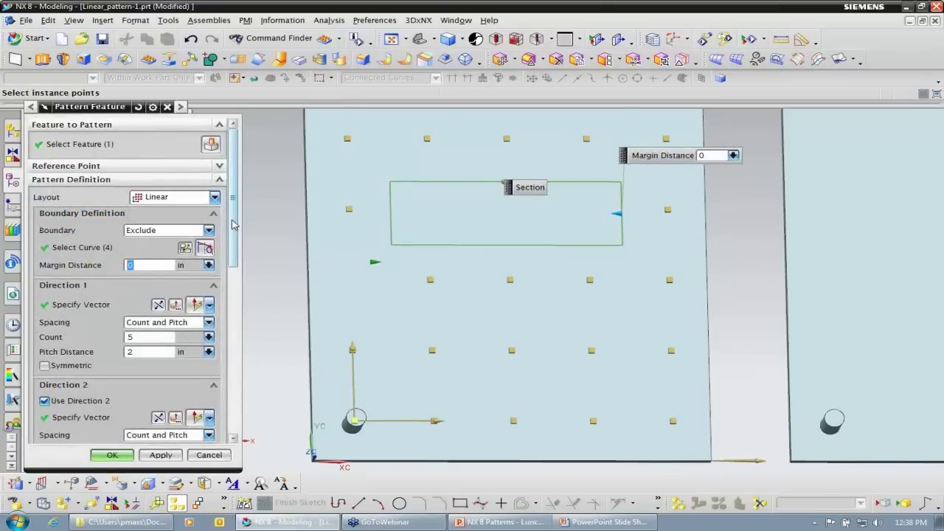
Step: Create the linear boss pattern on the first plate and inspect the result from top and angled views
scroll(233, 223, "down", 1)
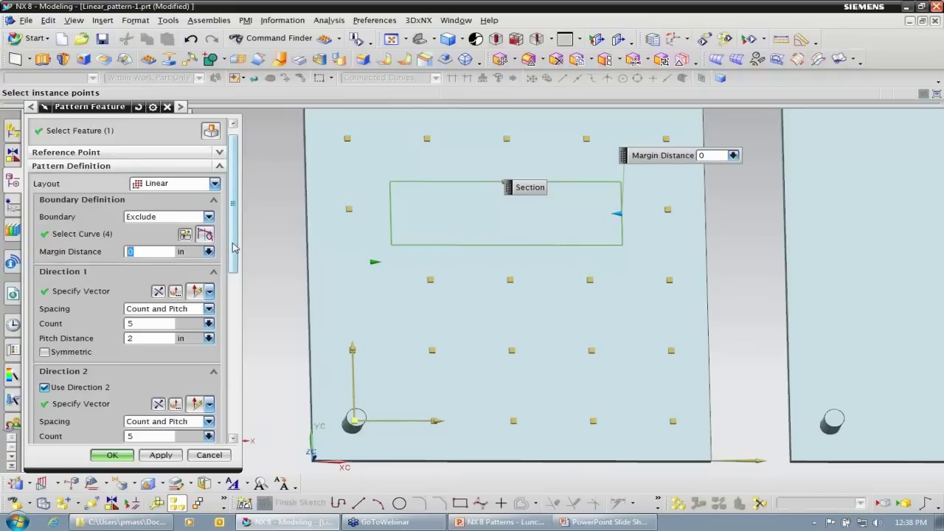
left_click_drag(233, 248, 240, 439)
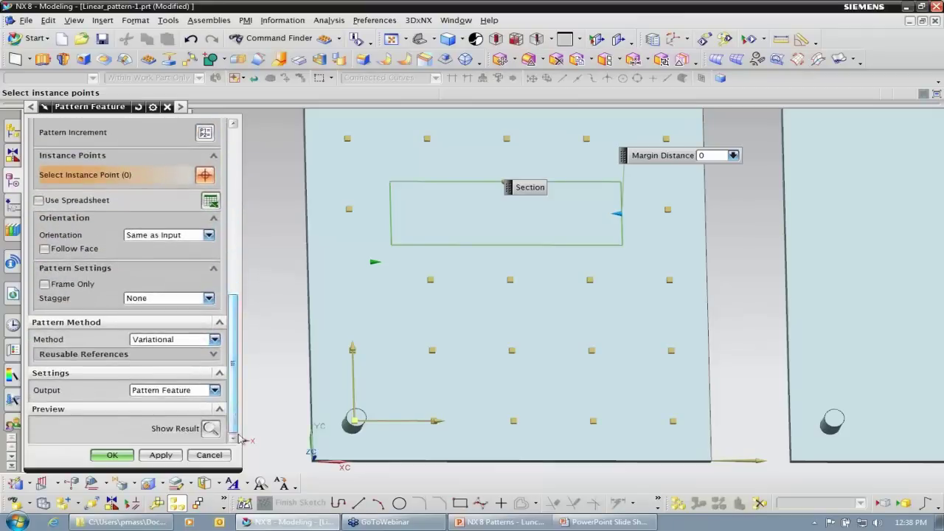
left_click(117, 453)
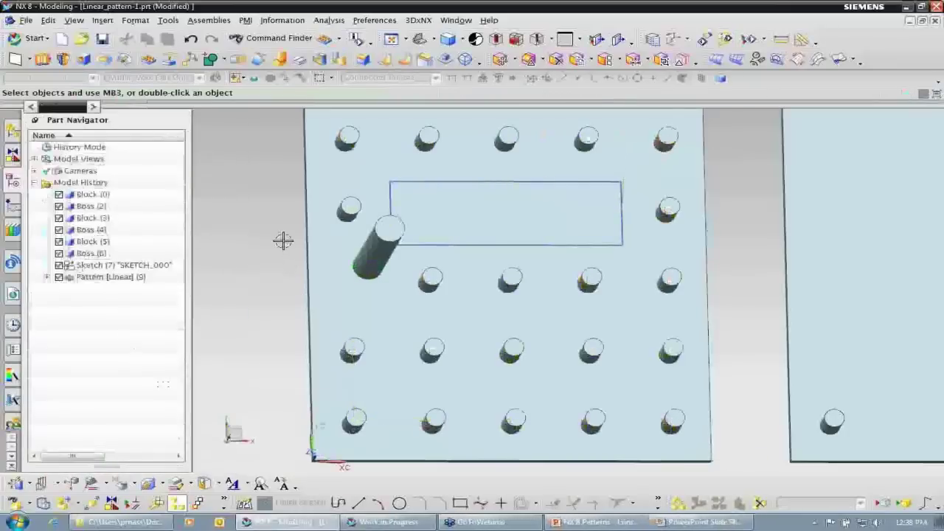
key("Home")
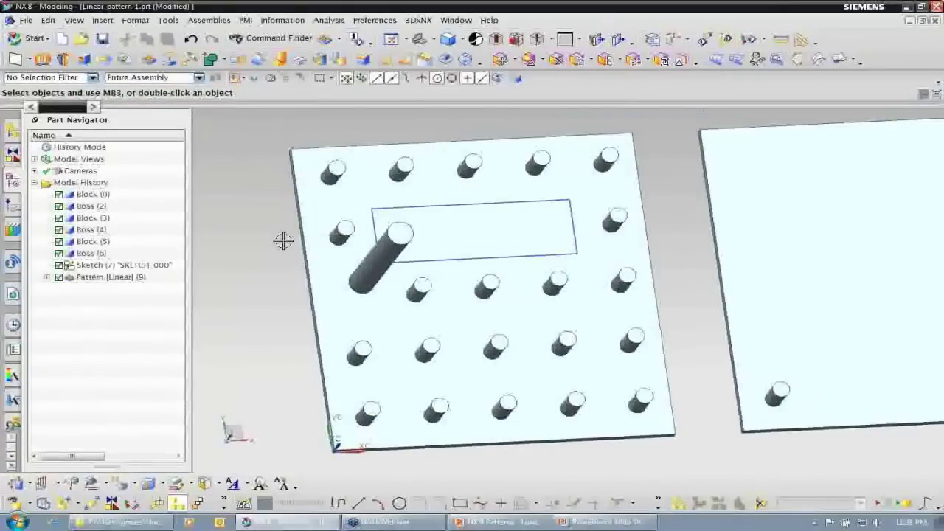
middle_click_drag(284, 241, 373, 233)
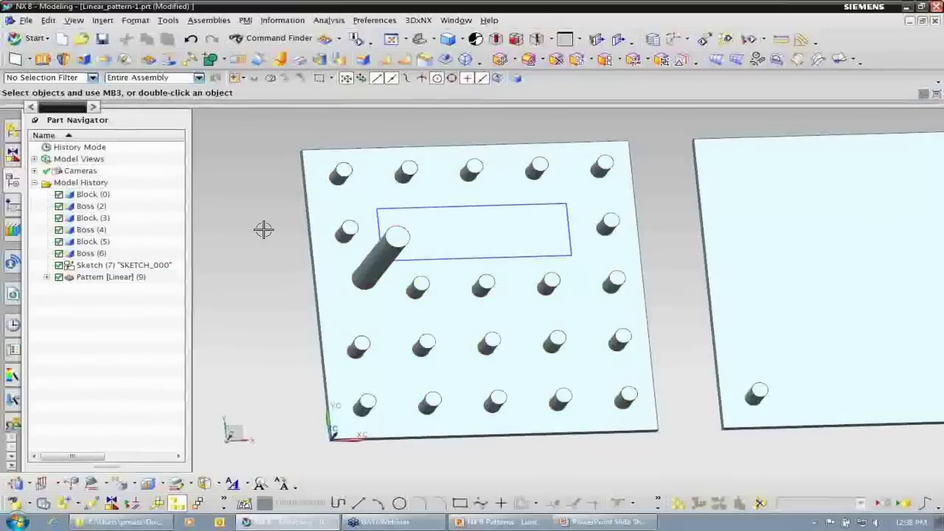
middle_click_drag(263, 229, 264, 230)
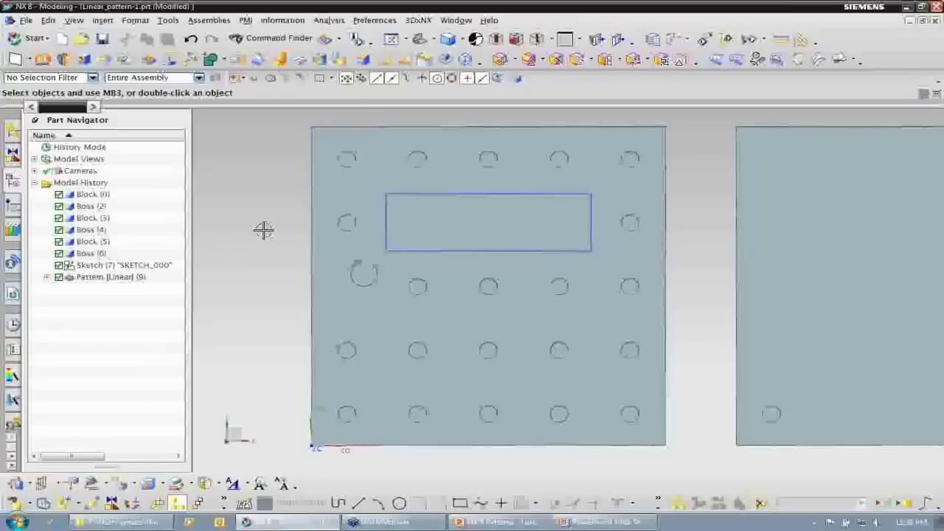
key("Home")
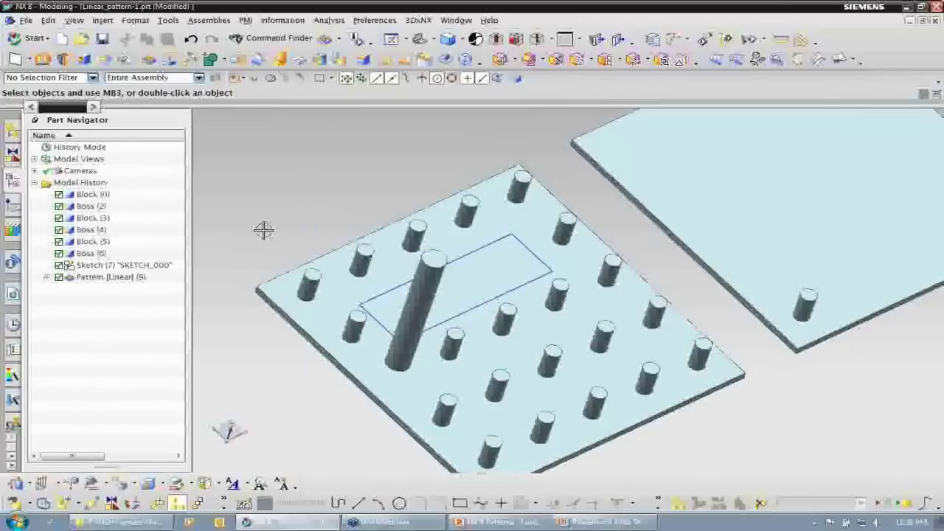
Step: Start a new Pattern Feature and select the boss on the second plate as the feature to pattern
key("F8")
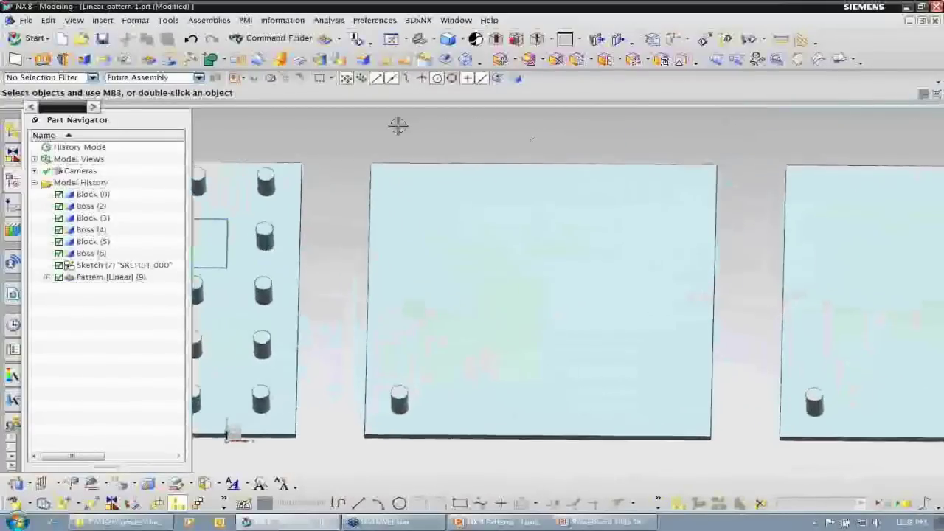
left_click(103, 20)
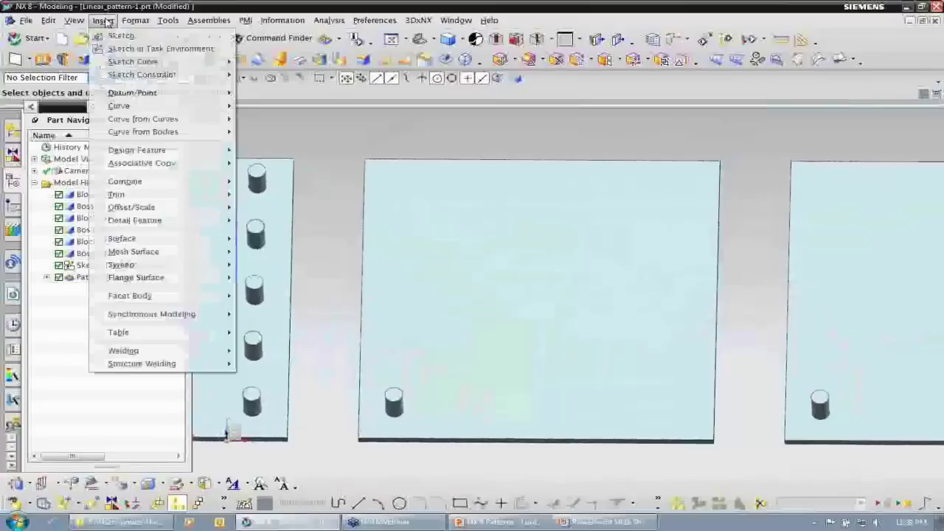
mouse_move(171, 163)
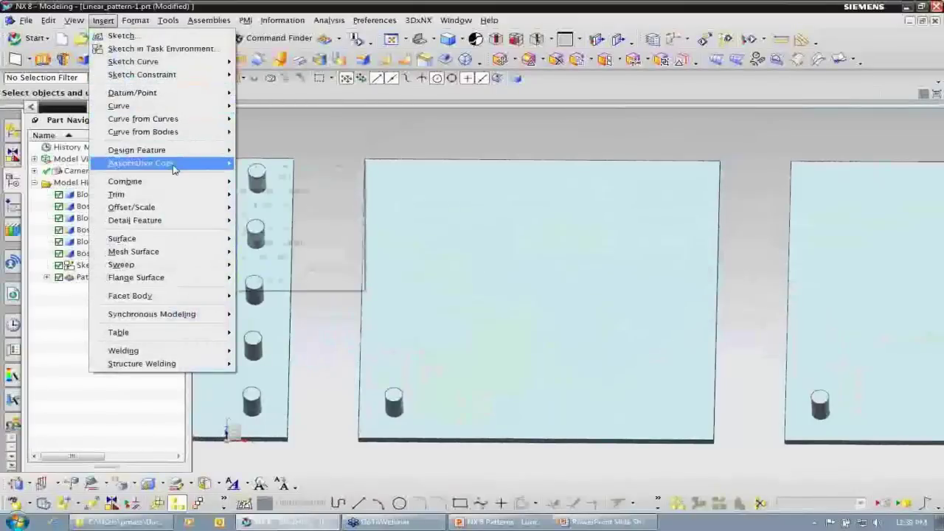
left_click(288, 193)
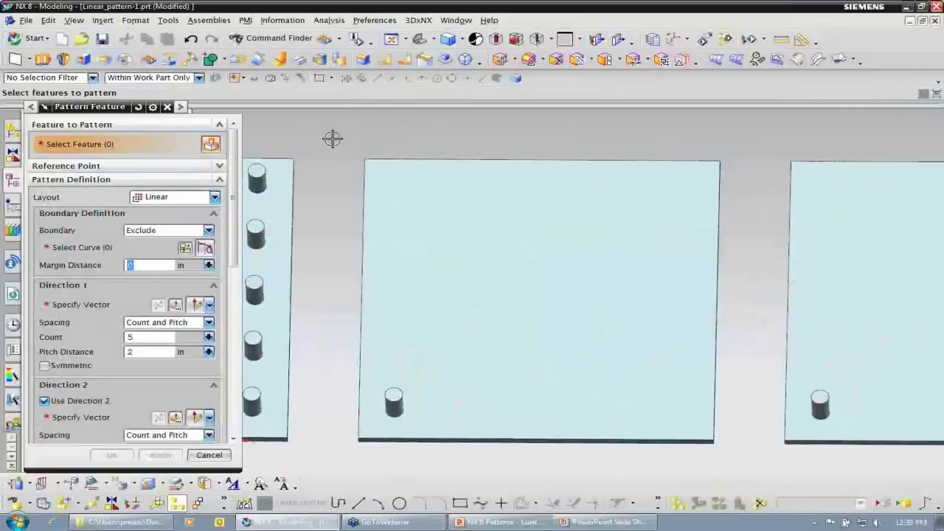
scroll(332, 138, "up", 1)
left_click(399, 396)
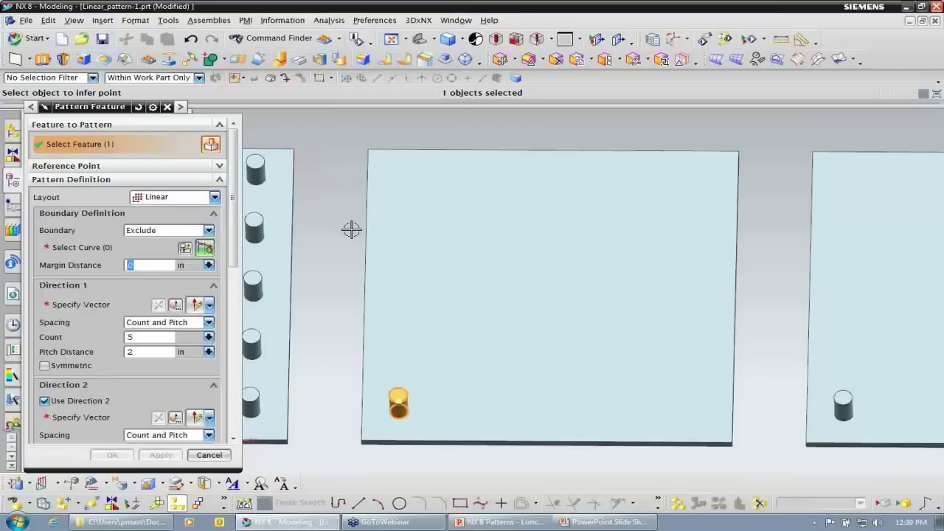
Step: Set the pattern boundary to Face and select the top face of the second plate as the boundary
left_click(209, 231)
left_click(177, 255)
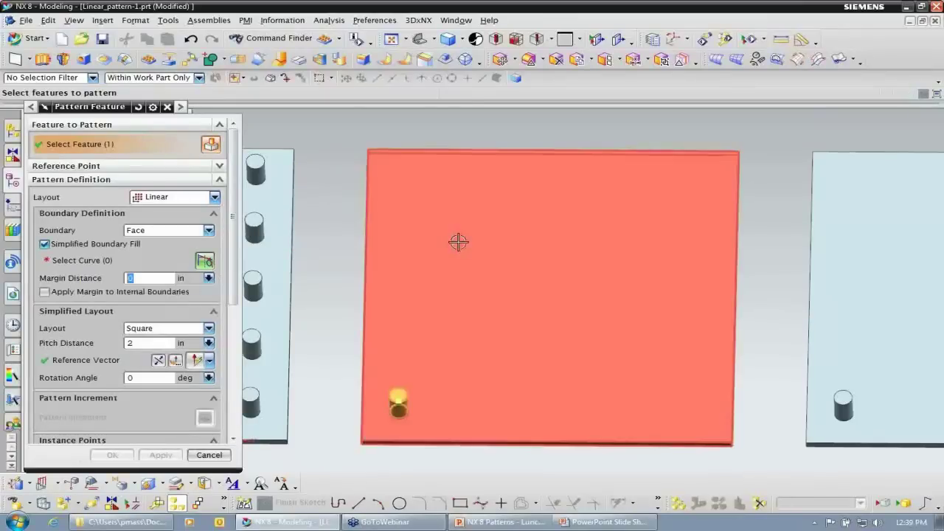
left_click(79, 262)
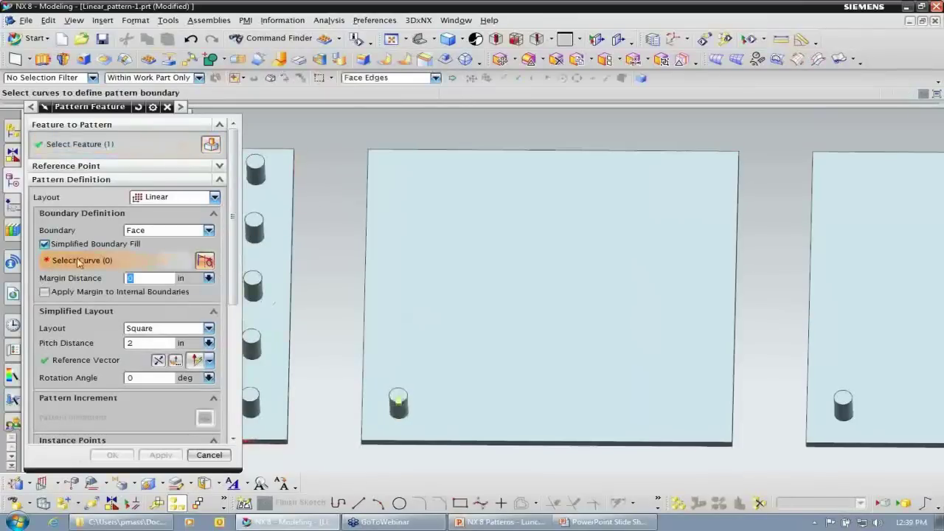
left_click(465, 251)
scroll(270, 299, "down", 1)
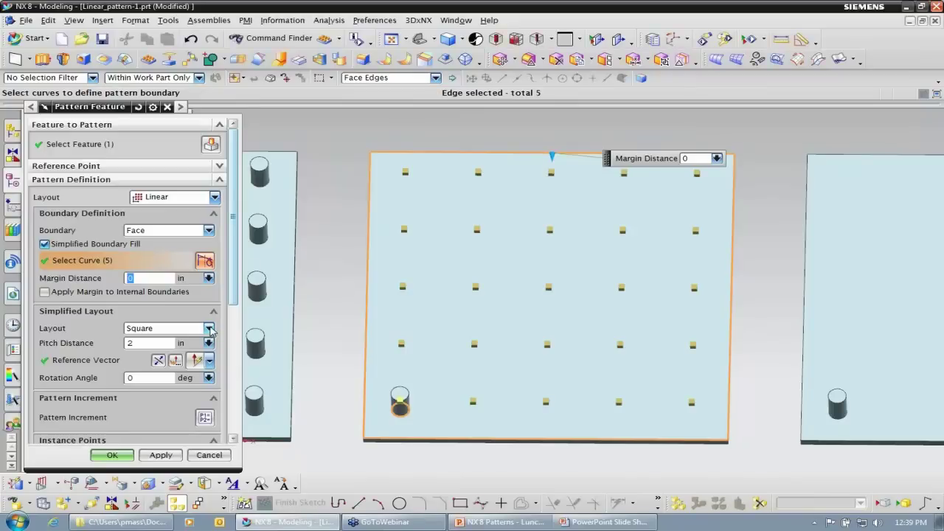
Step: Preview the Triangle simplified layout for the second plate's boss pattern, and switch the layout to Diamond
left_click(210, 329)
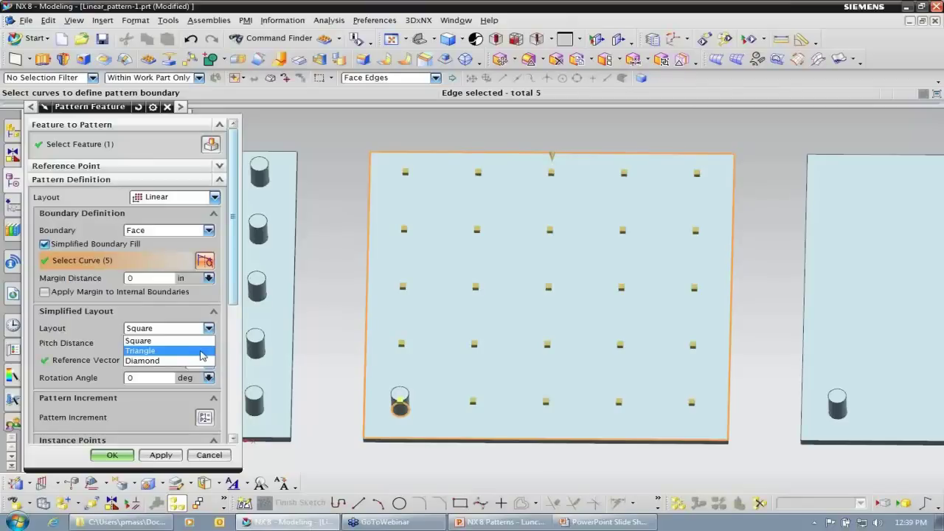
left_click(202, 351)
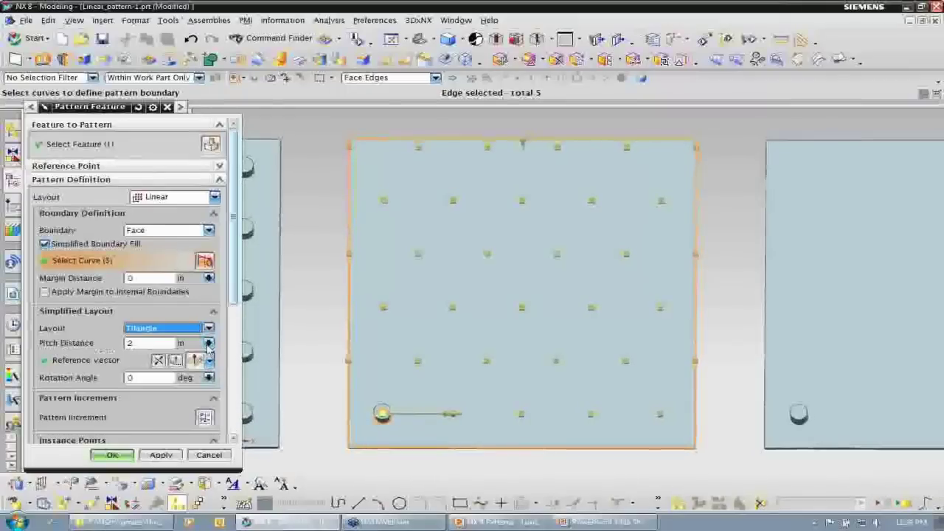
left_click(208, 328)
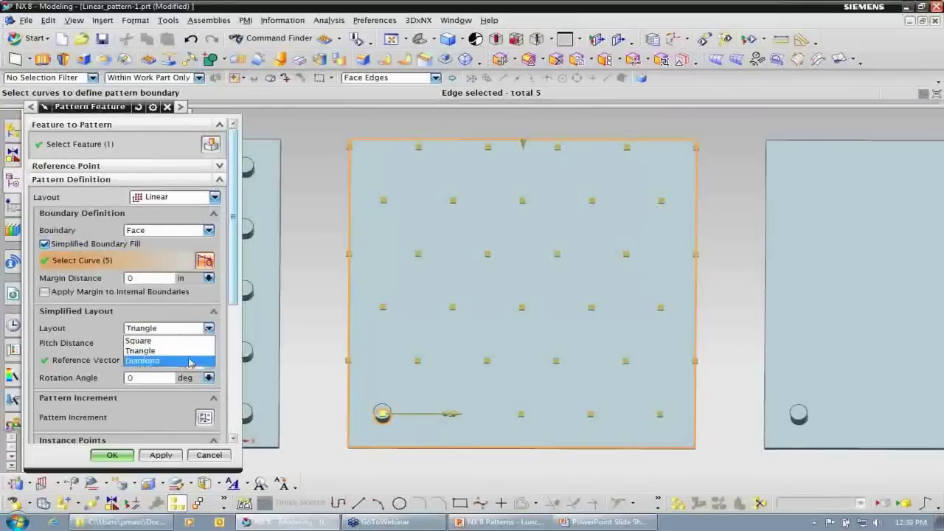
left_click(190, 361)
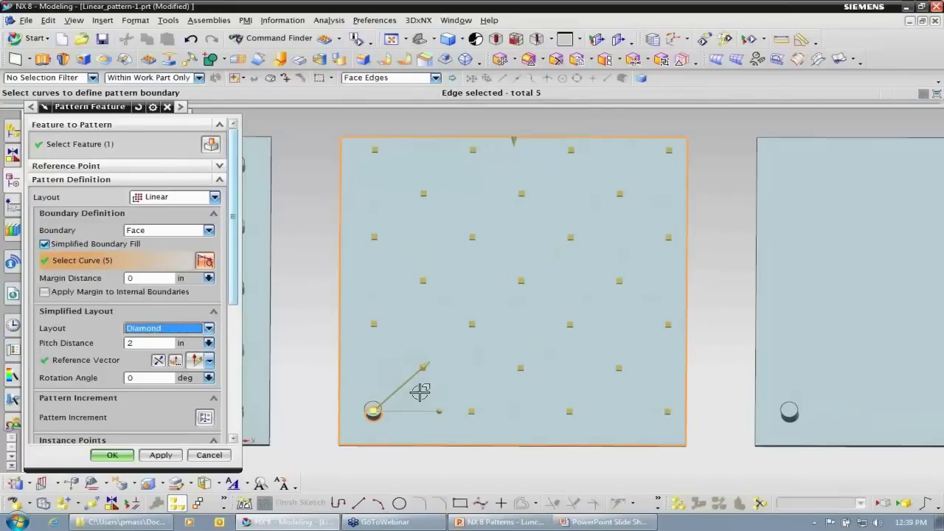
Step: Check the rotation angle and pitch distance handles, and create the diamond boss pattern on the second plate
mouse_move(439, 411)
left_mouse_down()
mouse_move(431, 389)
mouse_move(436, 410)
left_mouse_up()
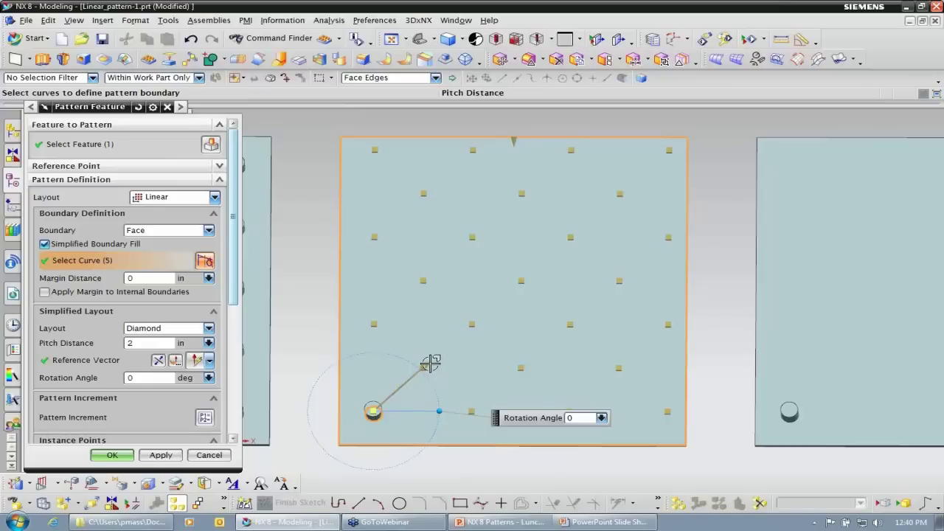
mouse_move(428, 363)
left_mouse_down()
mouse_move(449, 352)
mouse_move(429, 365)
left_mouse_up()
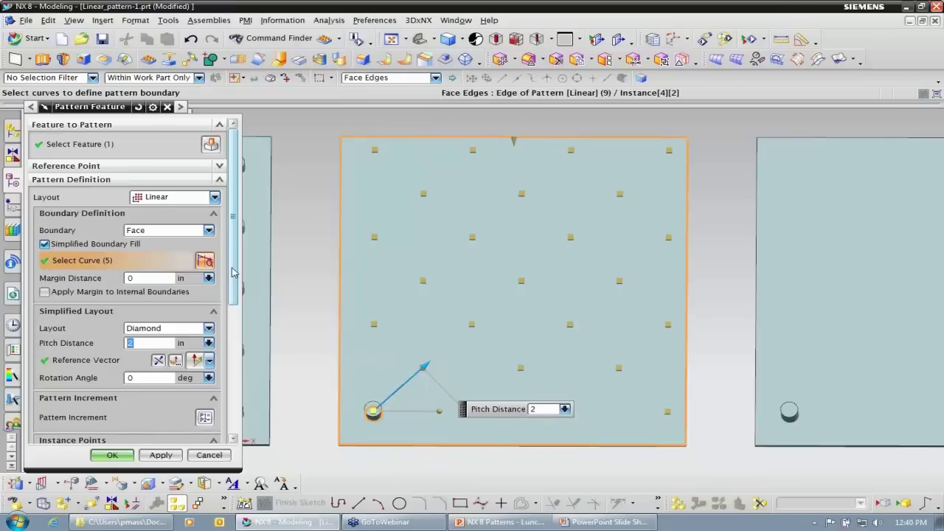
left_click_drag(231, 272, 227, 384)
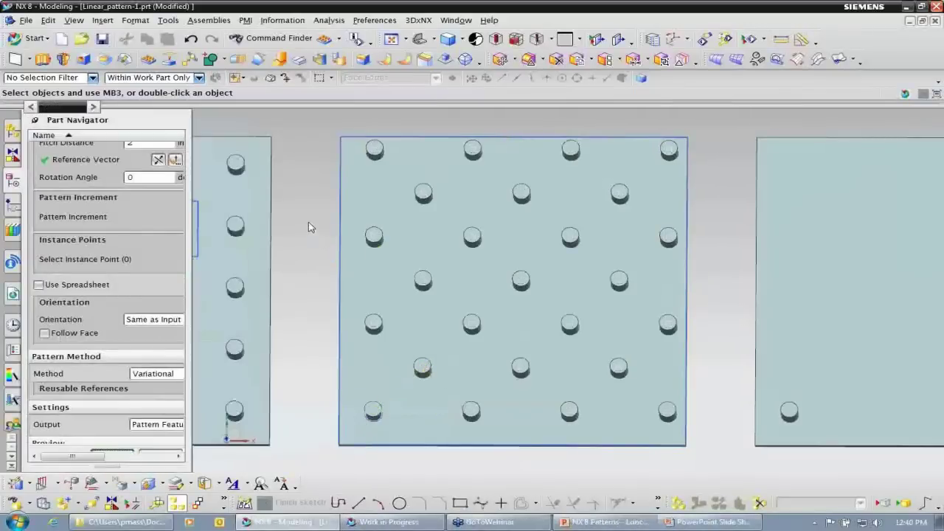
Step: Start a new Pattern Feature and select the boss on the third plate as the feature to pattern
scroll(308, 222, "down", 4)
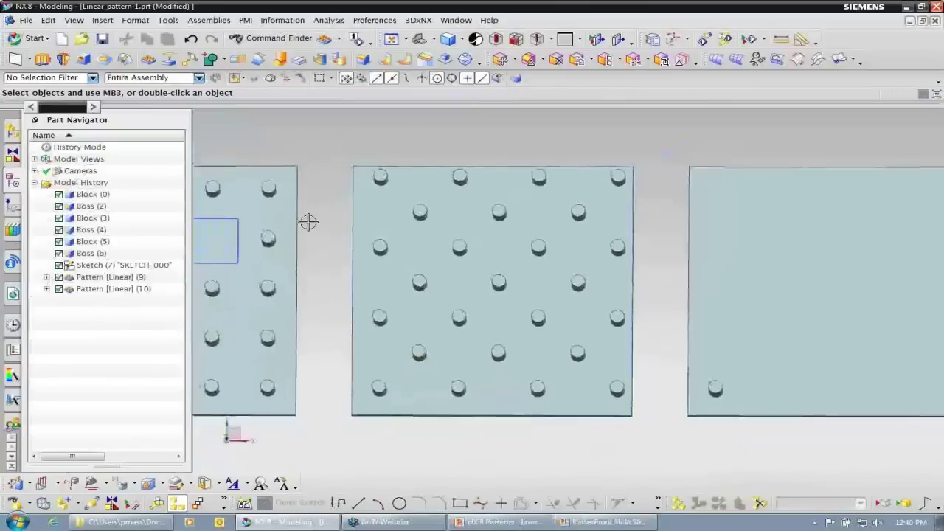
scroll(309, 222, "down", 2)
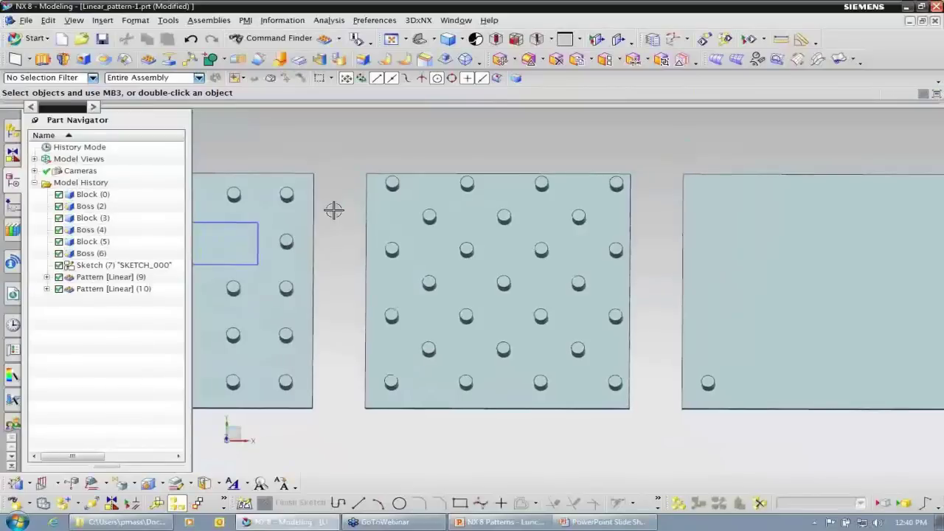
scroll(333, 210, "down", 2)
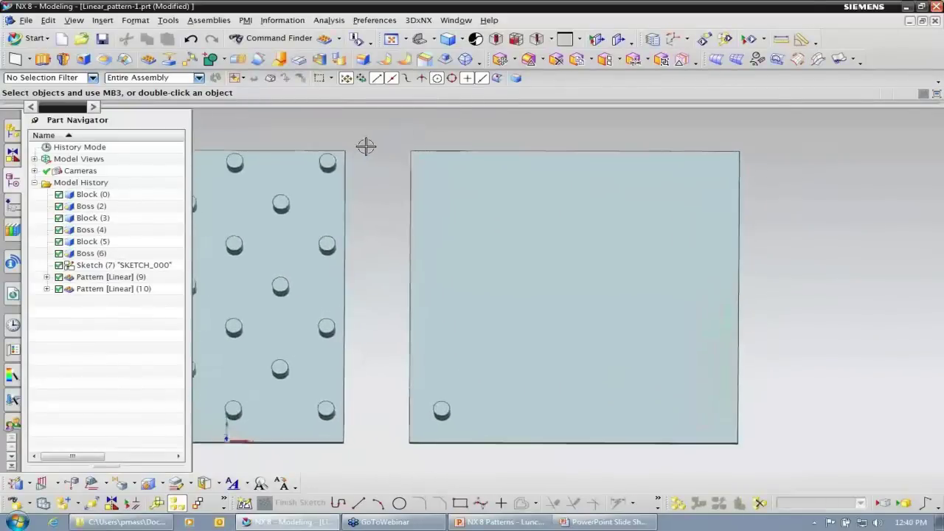
left_click(106, 20)
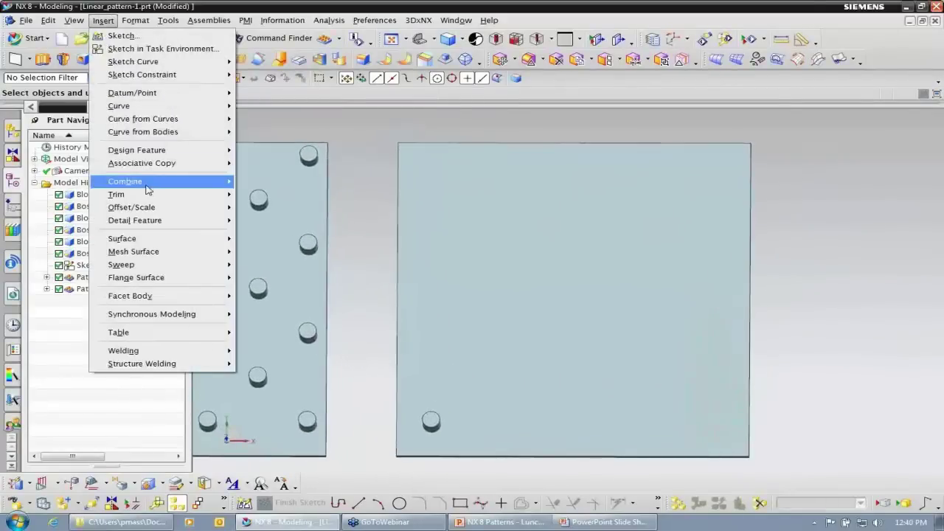
mouse_move(177, 163)
left_click(289, 196)
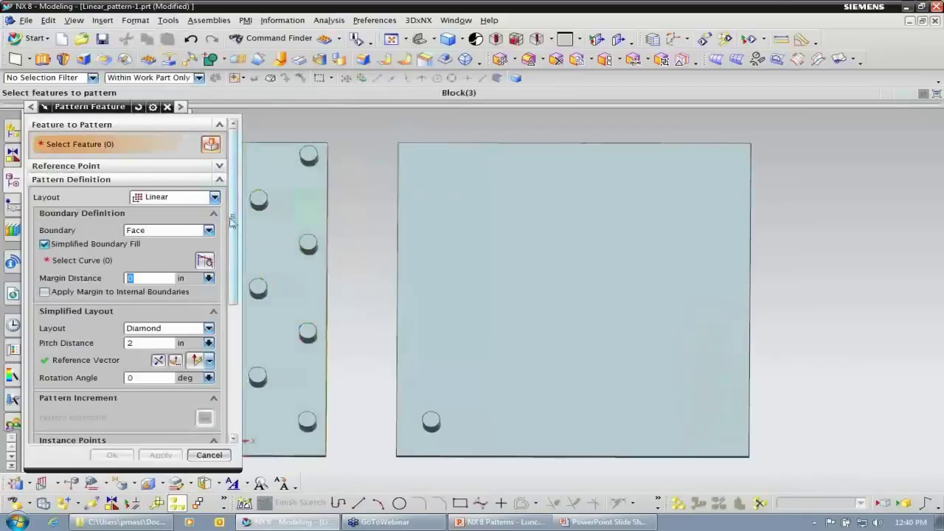
left_click(430, 421)
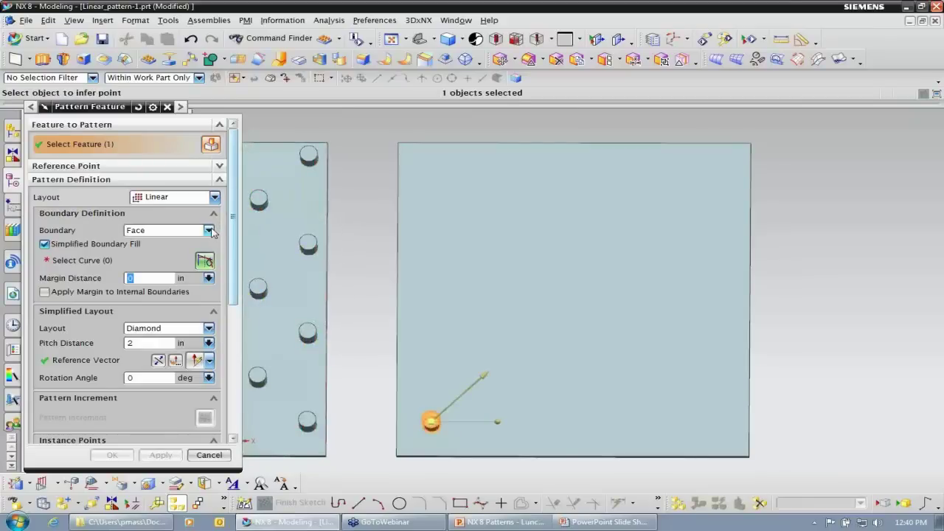
Step: Use the third plate's top face as the pattern boundary and set the simplified layout to Square
left_click(118, 264)
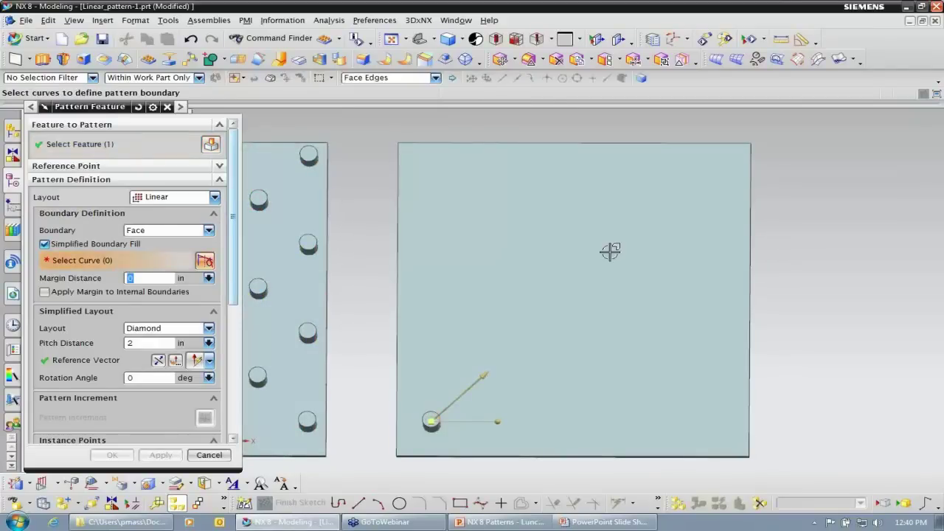
left_click(599, 246)
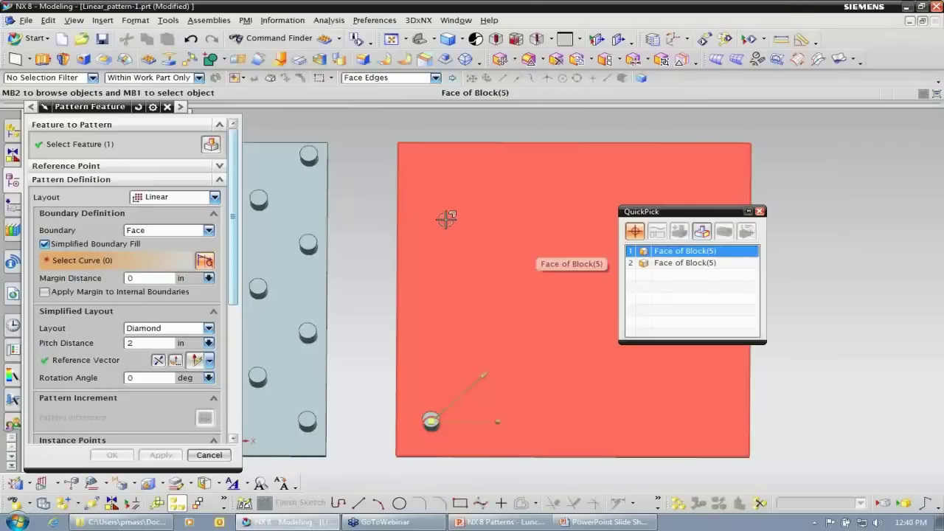
left_click(701, 251)
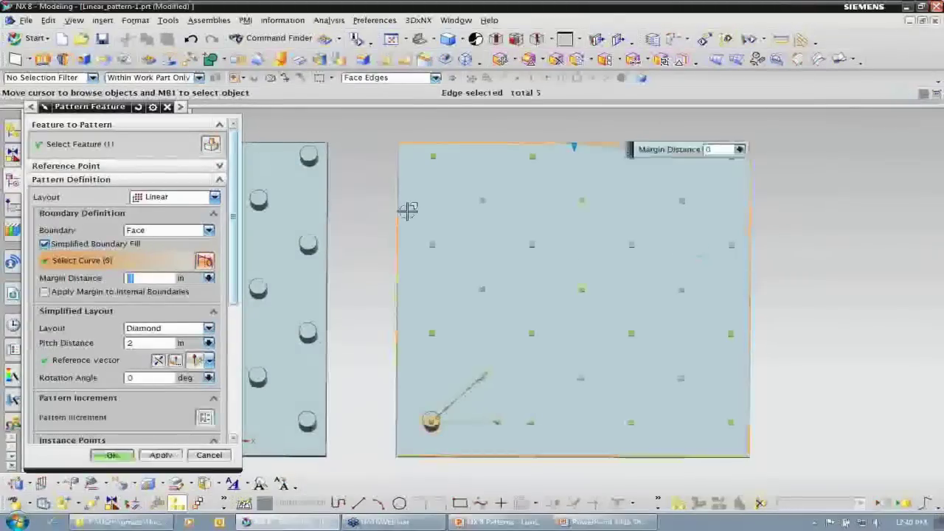
left_click(208, 328)
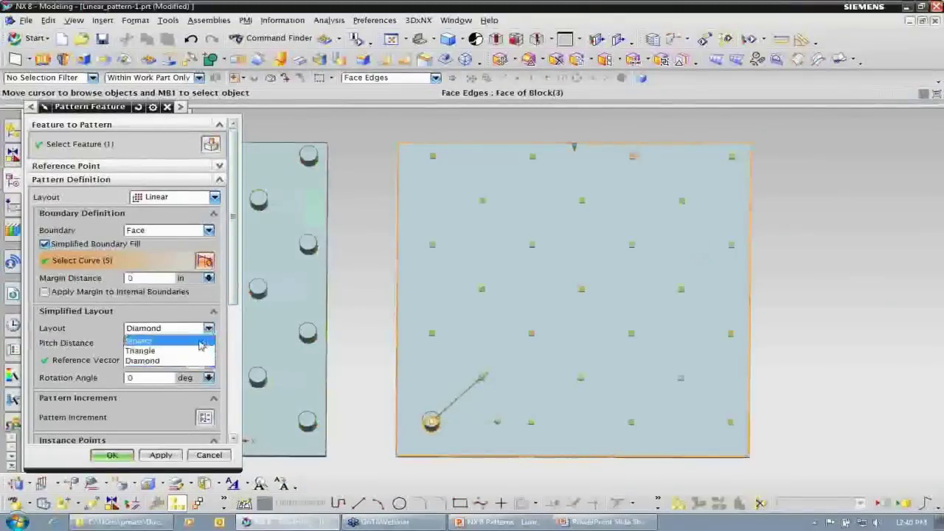
left_click(204, 341)
Step: Add a pattern increment for the boss diameter of .125 in along Direction 1
left_click_drag(234, 272, 231, 336)
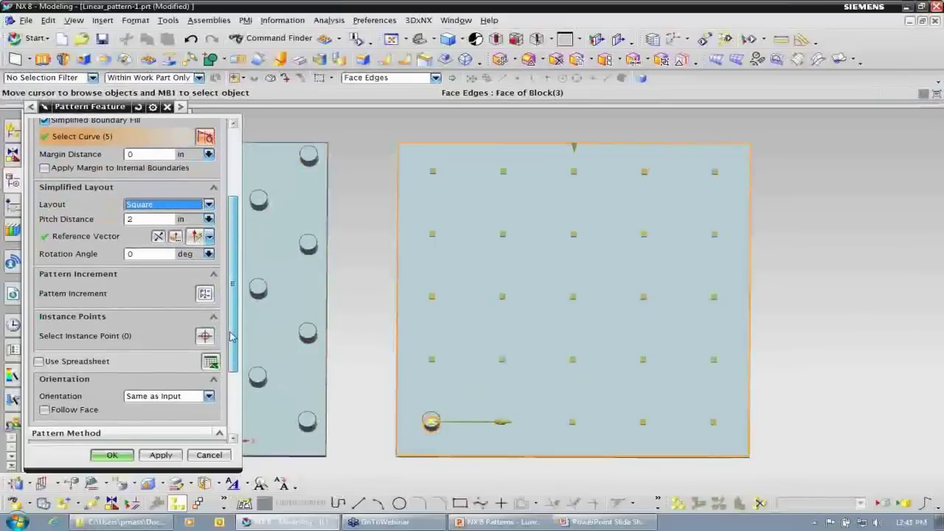
left_click(204, 293)
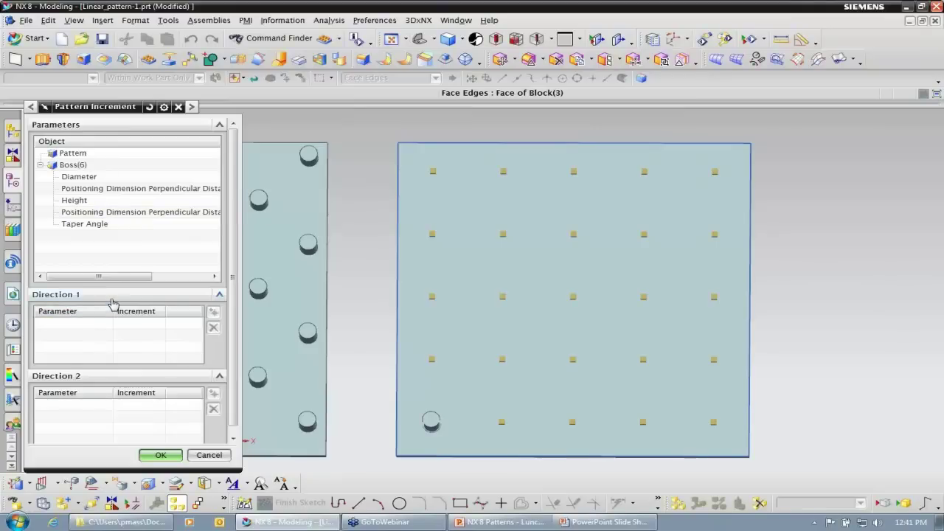
left_click(79, 177)
left_click(214, 312)
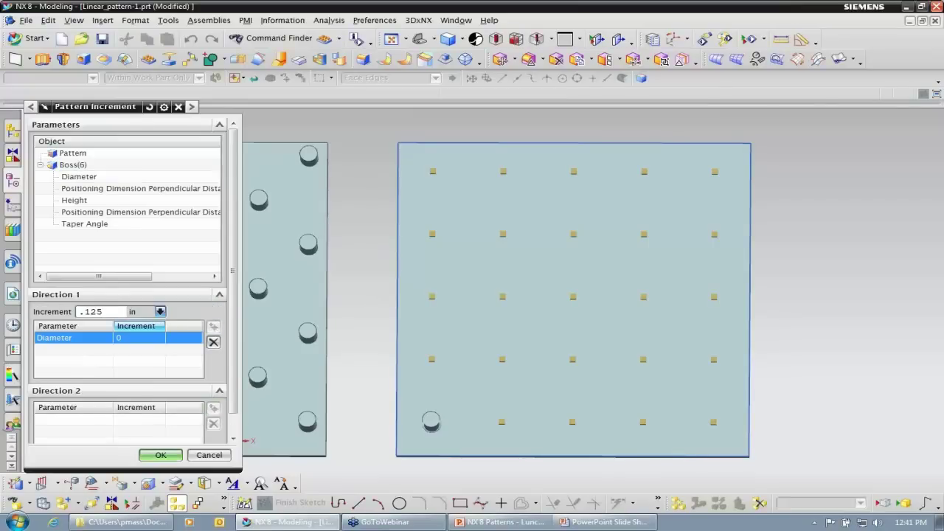
key("Return")
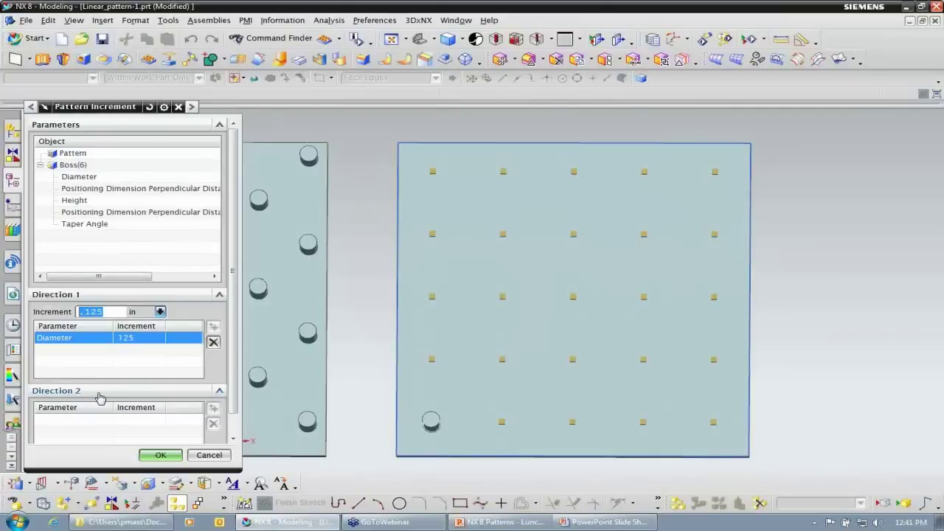
Step: Add a boss height increment of .5 in along Direction 2 and accept the pattern increments
left_click(93, 203)
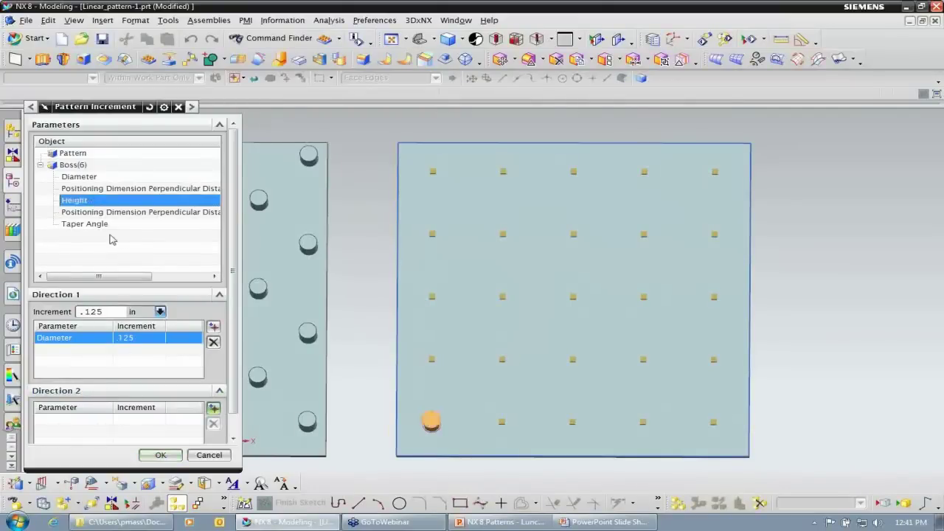
left_click(213, 408)
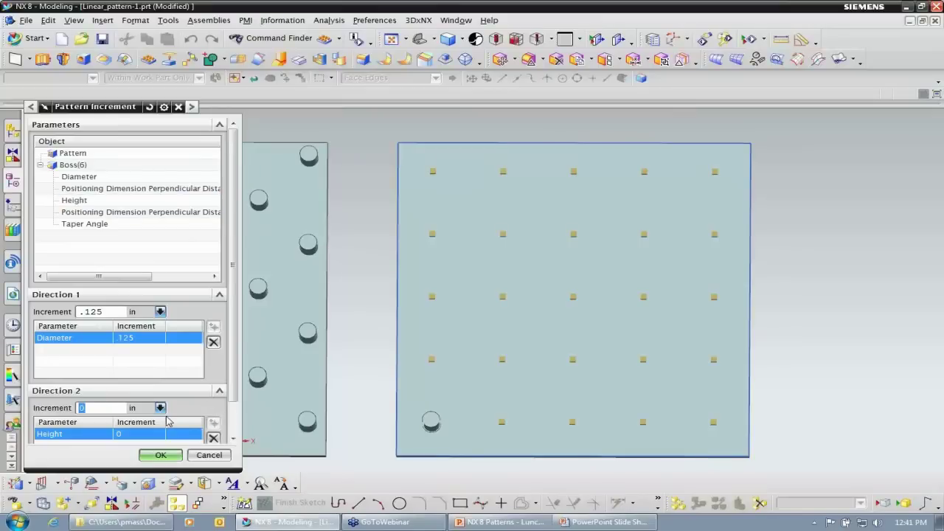
key("Return")
left_click(162, 455)
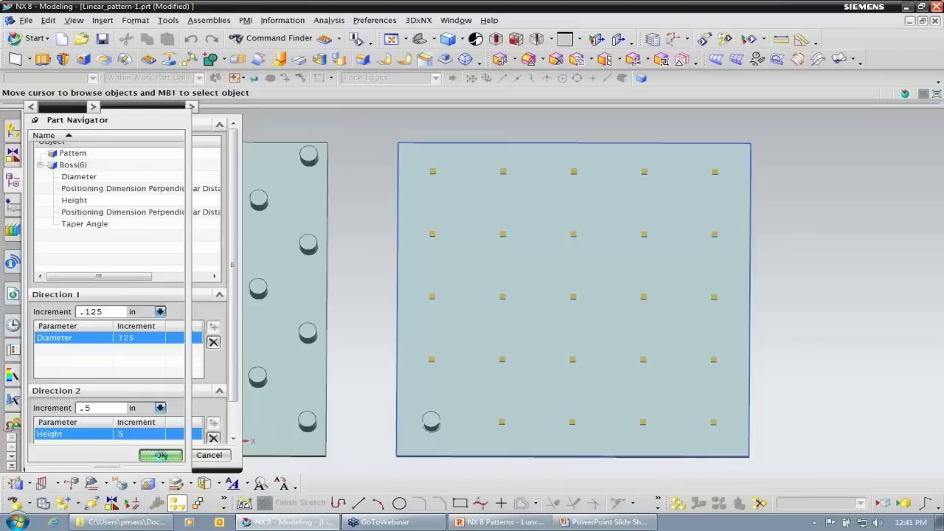
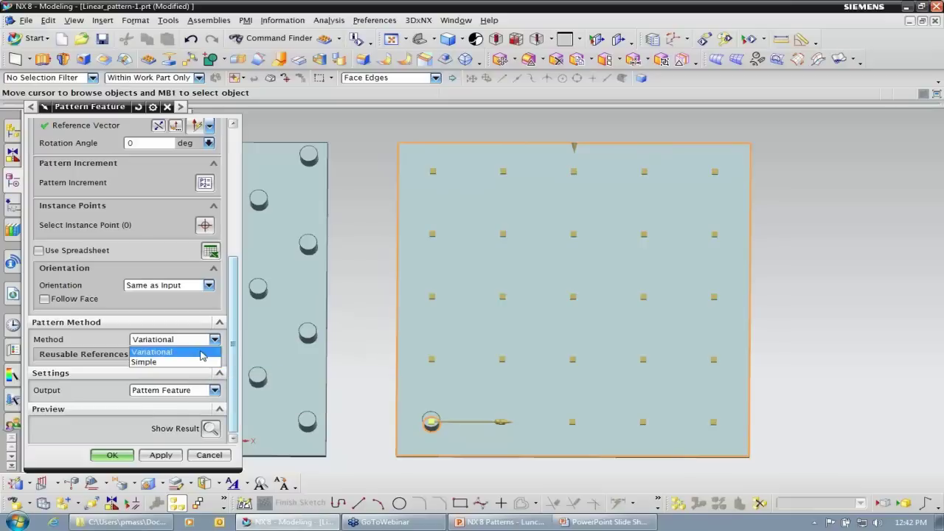
Step: Keep the Variational method, set the output to Copy Features into Feature Group, and create the third plate's boss pattern
left_click(201, 353)
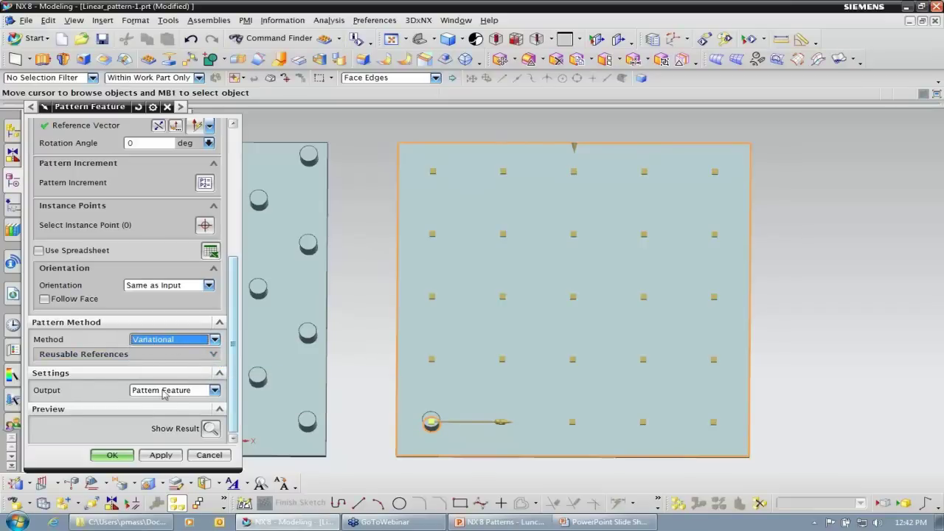
left_click(215, 391)
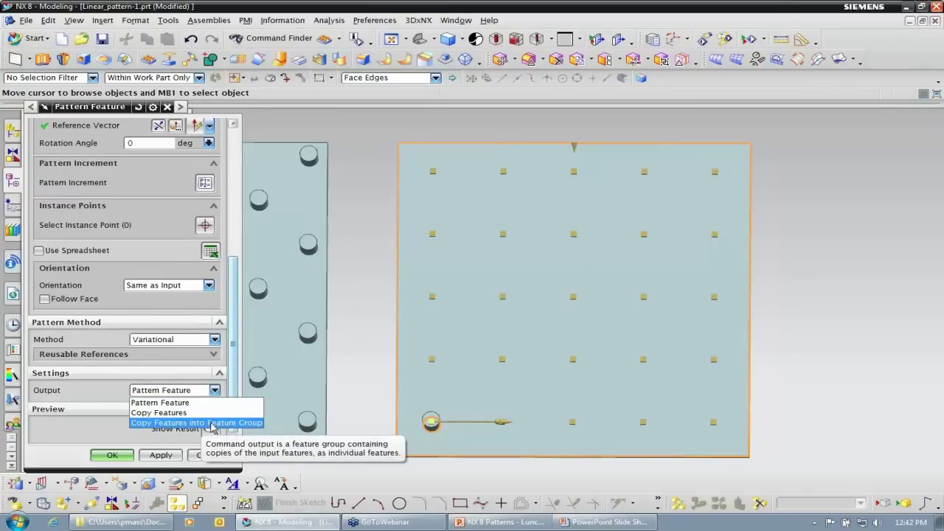
left_click(212, 423)
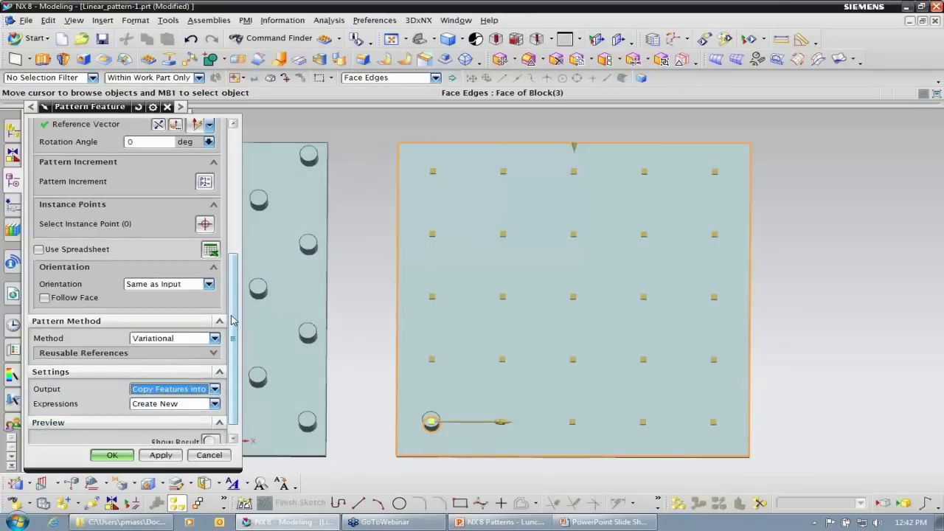
scroll(231, 325, "down", 1)
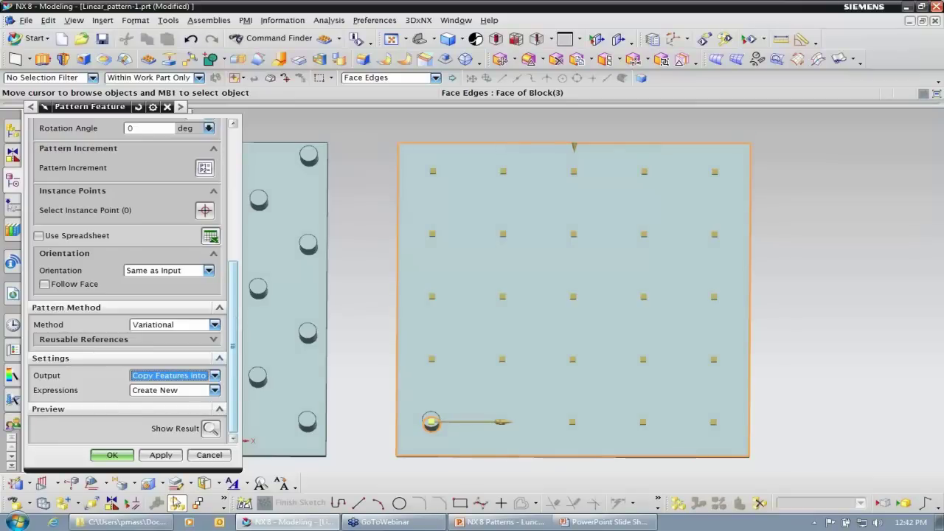
left_click(129, 456)
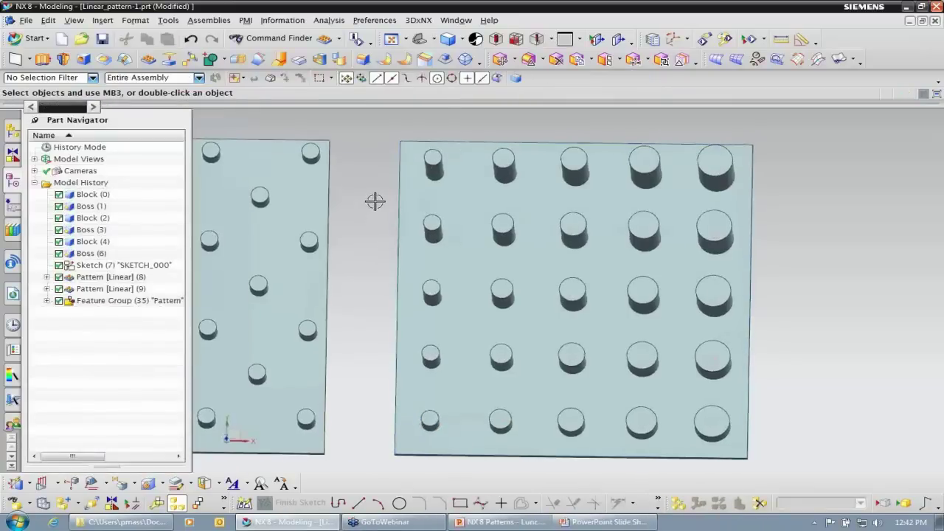
Step: Inspect the incremented bosses on the third plate from the side, and return to a view of all three plates
middle_click_drag(513, 470, 468, 467)
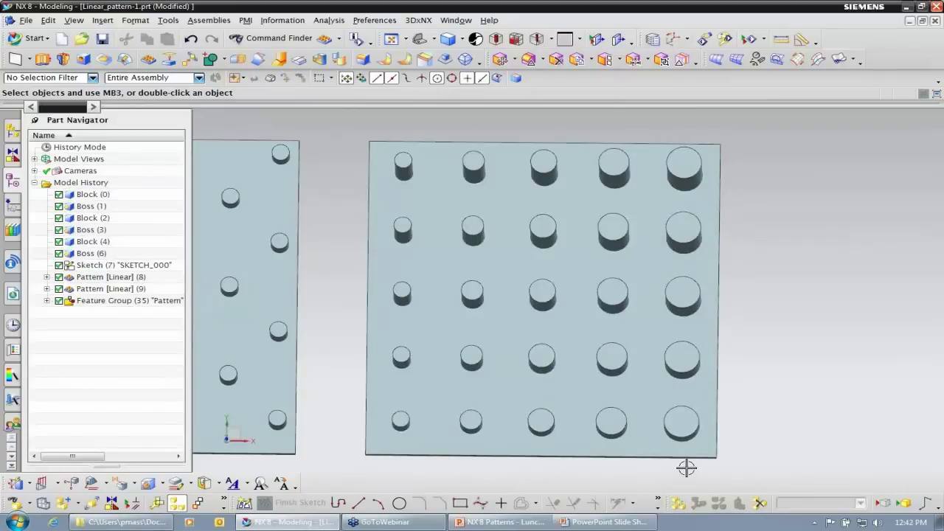
middle_click_drag(855, 299, 665, 419)
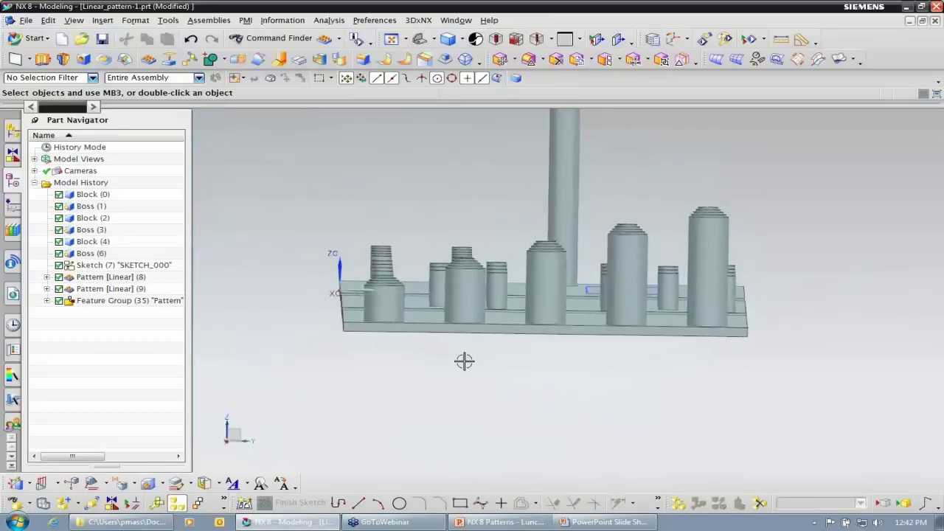
middle_click_drag(686, 356, 488, 148)
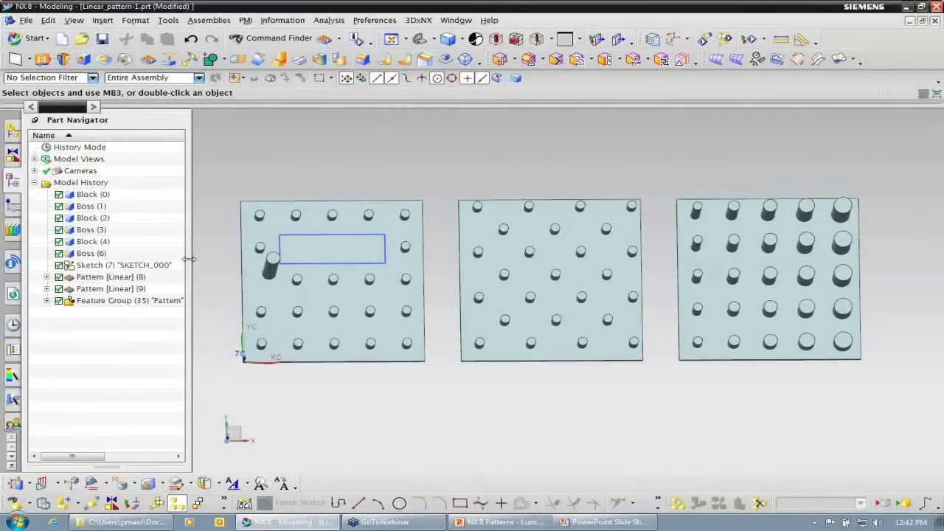
Step: Widen the Part Navigator and select the first plate's linear pattern in the model history
left_click_drag(189, 258, 233, 266)
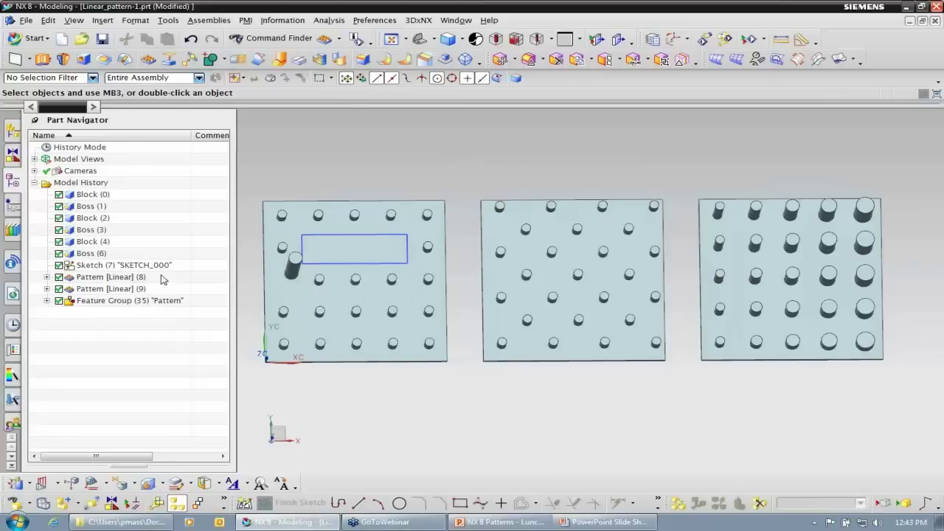
left_click(110, 277)
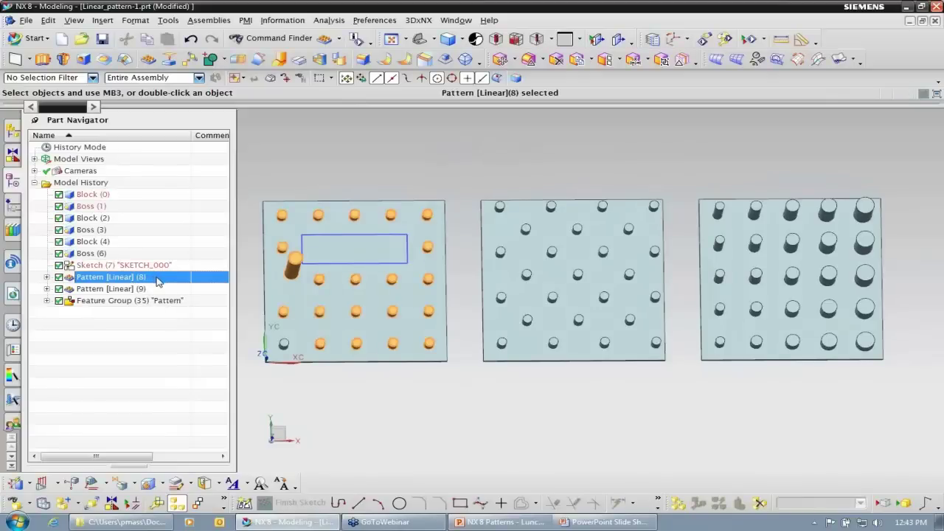
Step: Expand the first plate's linear pattern in the model history and examine which bosses its individual instances correspond to
left_click(46, 277)
left_click(132, 206)
left_click(131, 219)
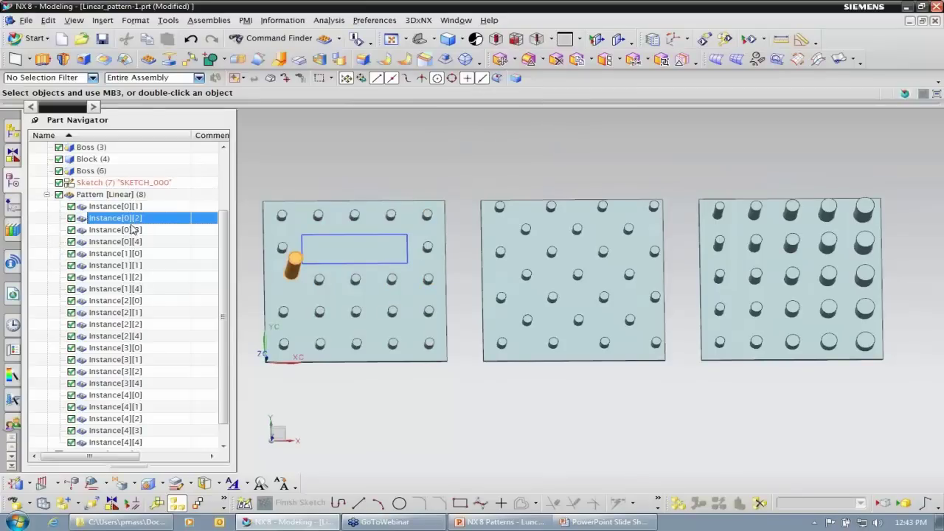
left_click(125, 253)
left_click(120, 277)
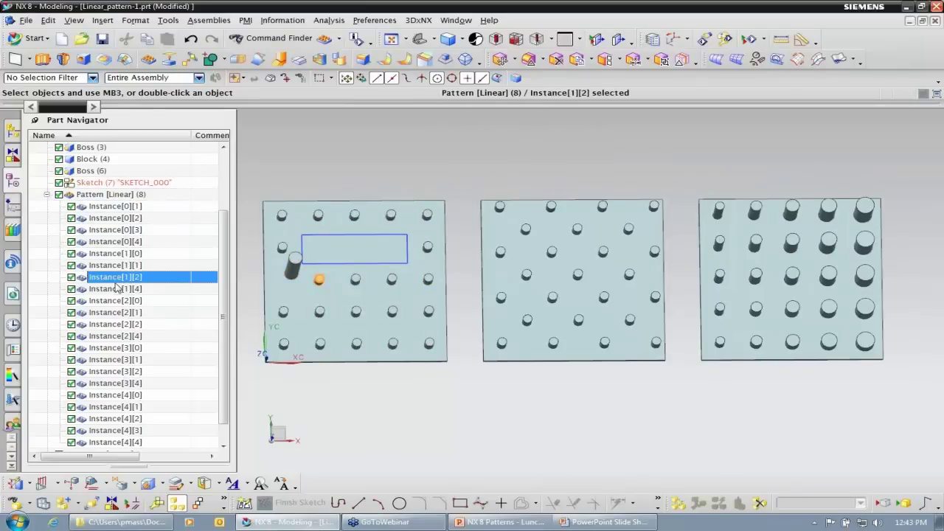
Step: Add the boss Height as an overridden parameter of Instance[1][2] in the first plate's pattern and apply a larger height
double_click(116, 278)
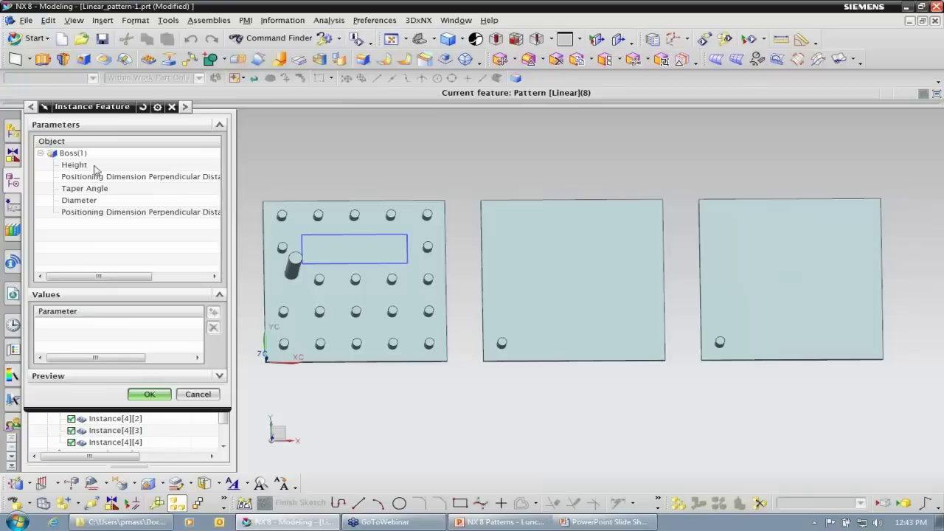
left_click(87, 165)
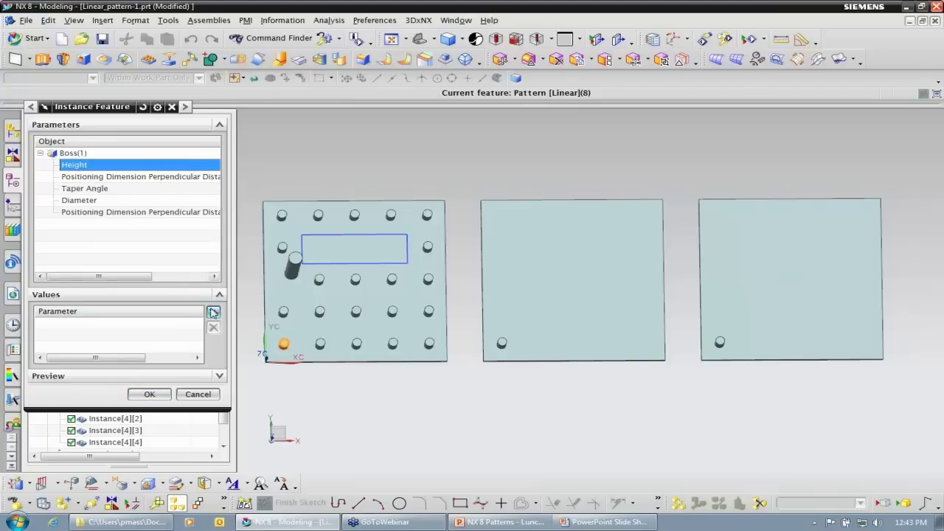
left_click(213, 312)
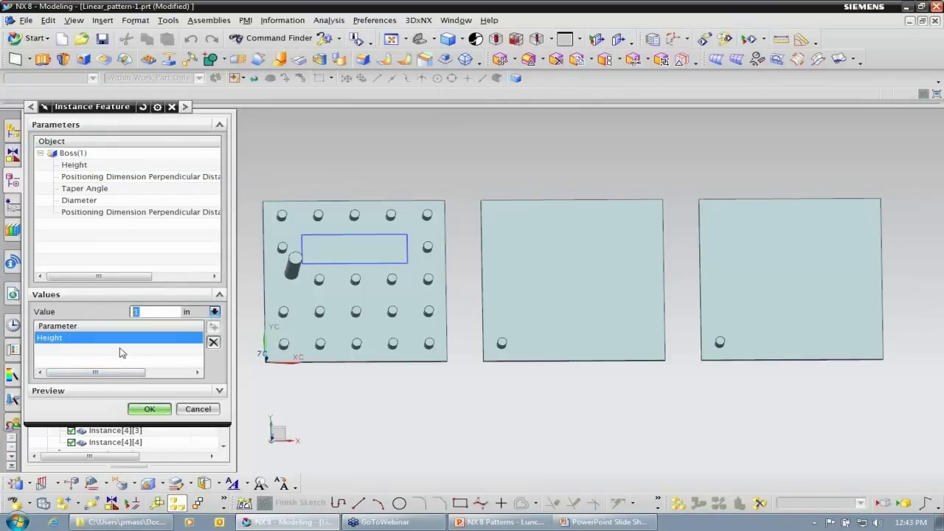
left_click(149, 408)
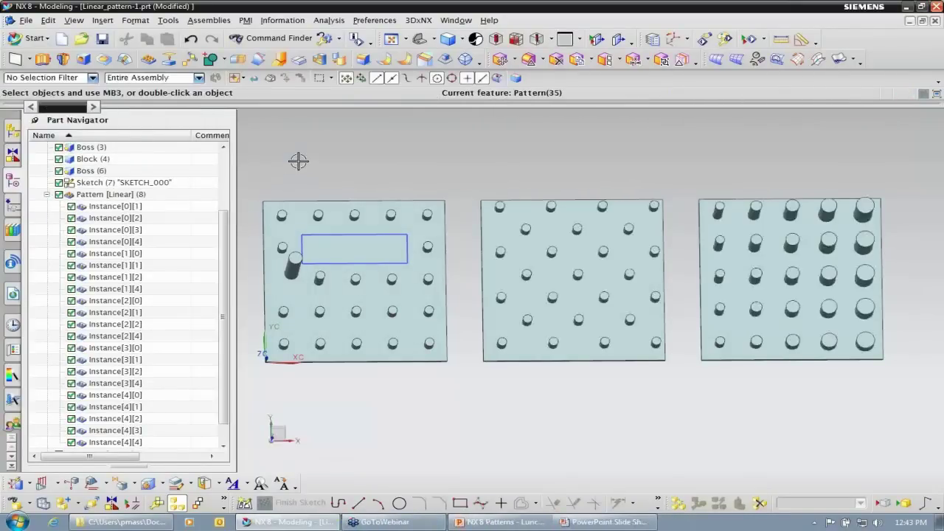
middle_click_drag(298, 160, 406, 219)
scroll(406, 220, "up", 3)
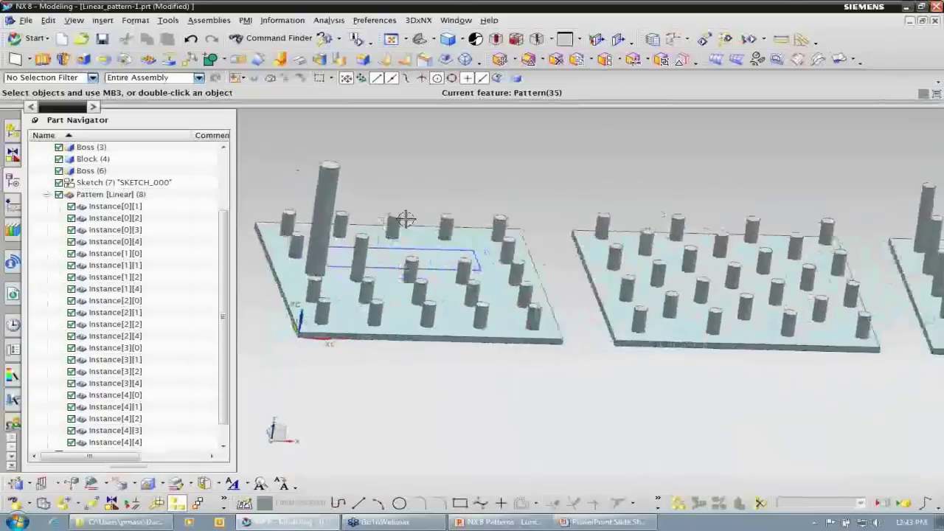
Step: Collapse the first linear pattern and examine the separate boss features contained in the third plate's Feature Group "Pattern"
left_click(47, 194)
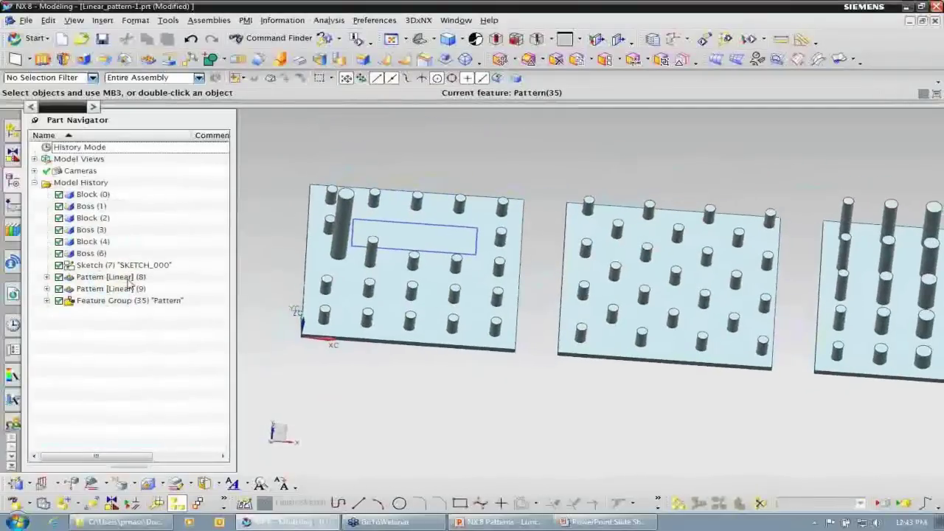
left_click(127, 279)
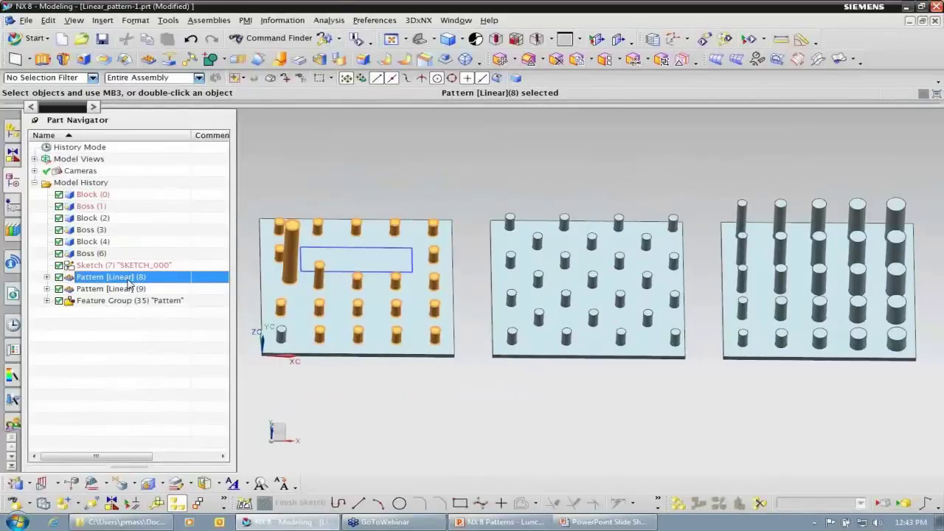
left_click(151, 301)
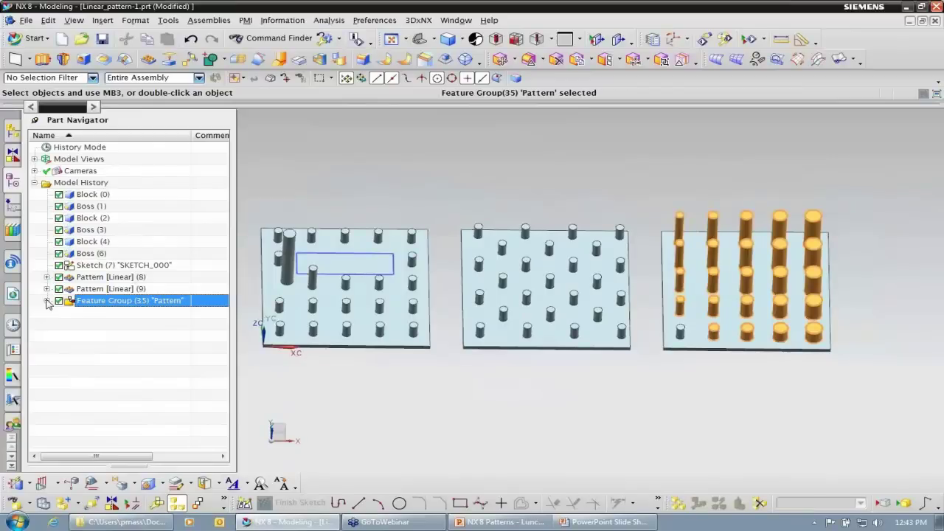
left_click(46, 301)
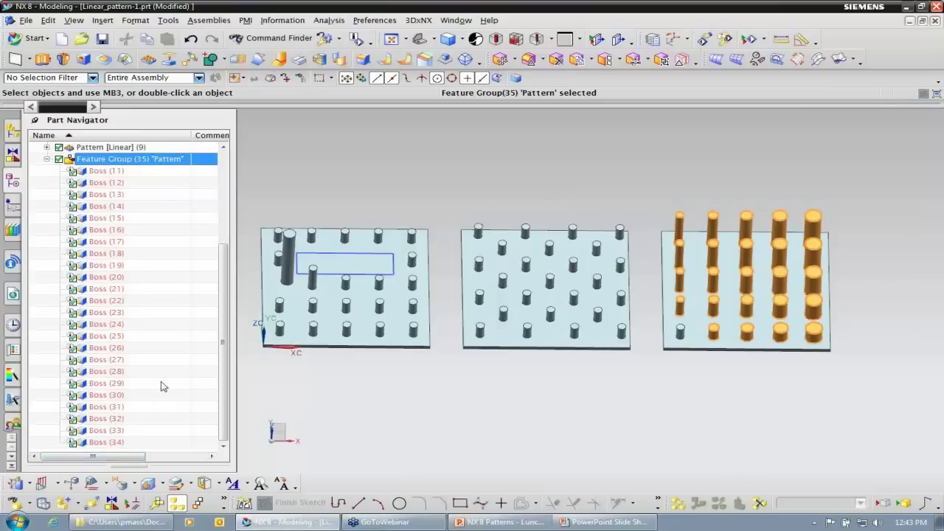
left_click(46, 159)
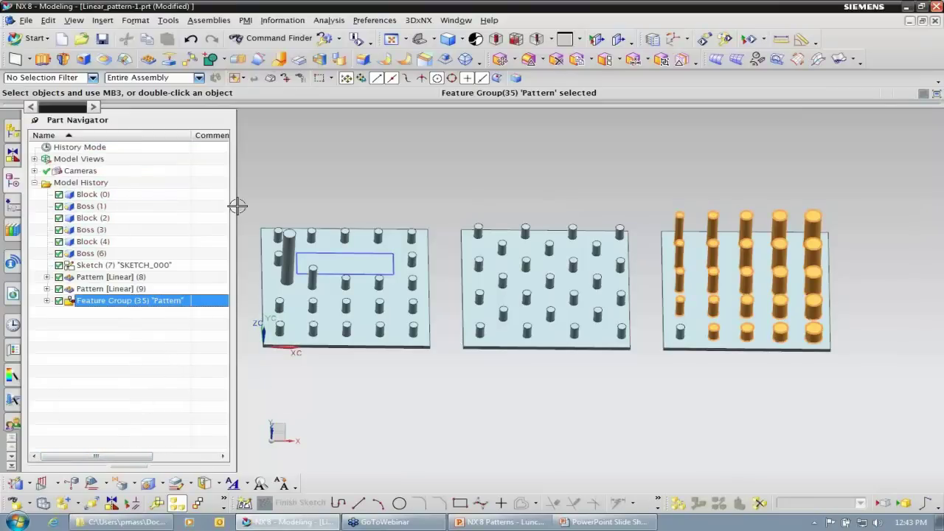
middle_click_drag(354, 169, 384, 182)
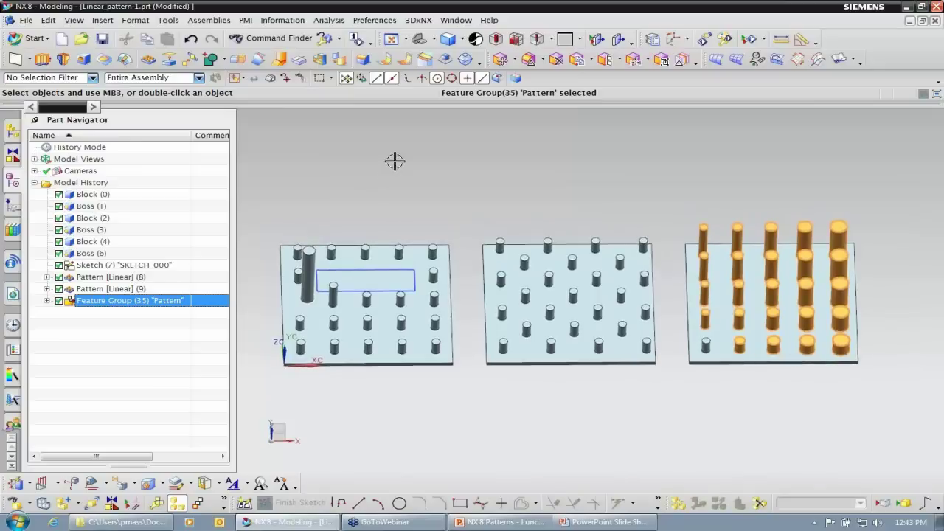
Step: Switch to the Circular-Polygon-Spiral_pattern-1.prt part and focus on the first disc with the arrow cutout
left_click(451, 19)
left_click(502, 92)
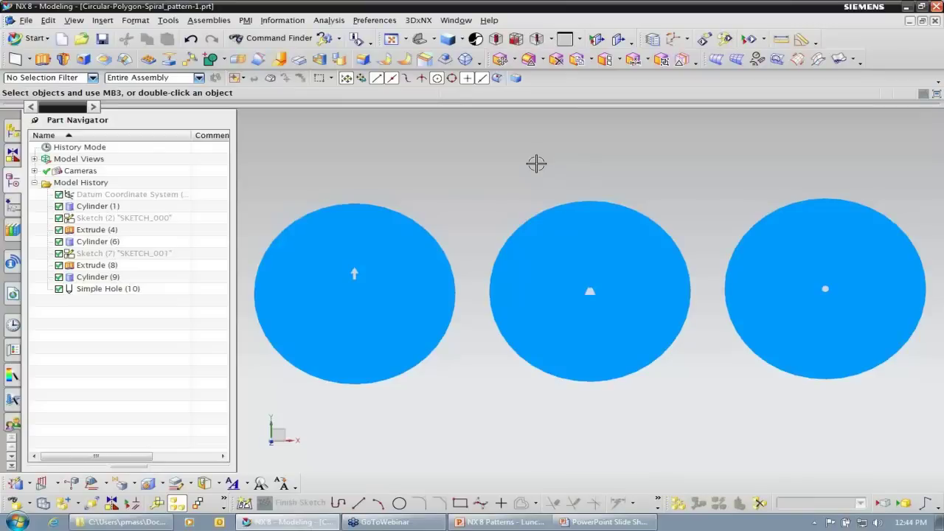
scroll(442, 158, "up", 2)
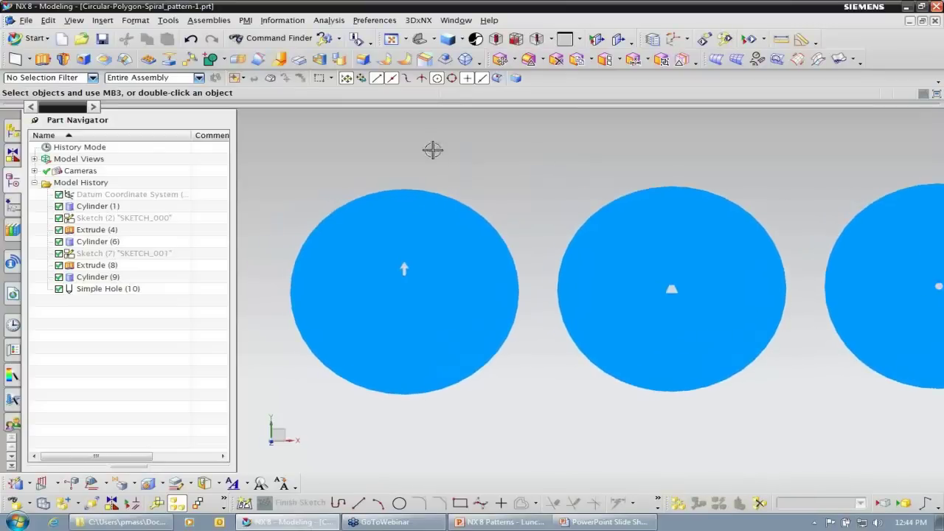
scroll(398, 144, "up", 3)
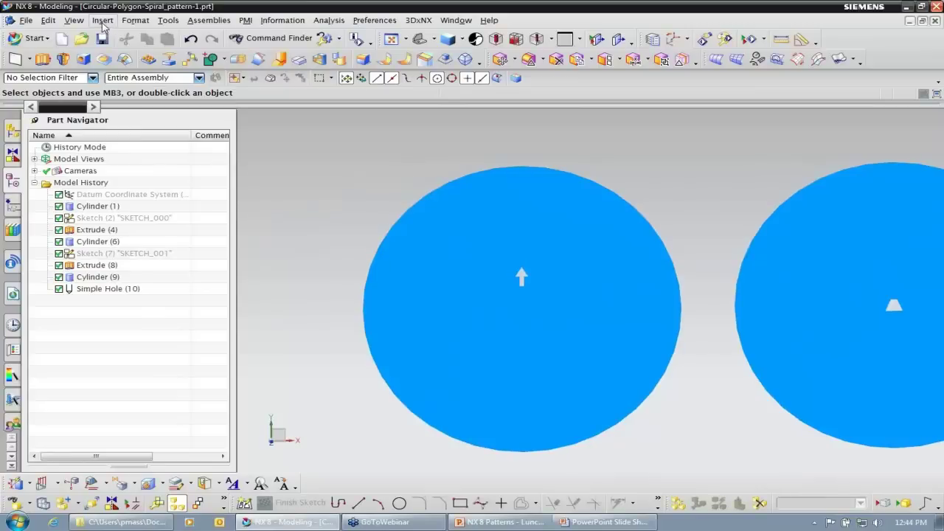
Step: Start a Pattern Feature with the Circular layout for the arrow cutout on the first disc, with the boundary set to None
left_click(102, 20)
mouse_move(176, 163)
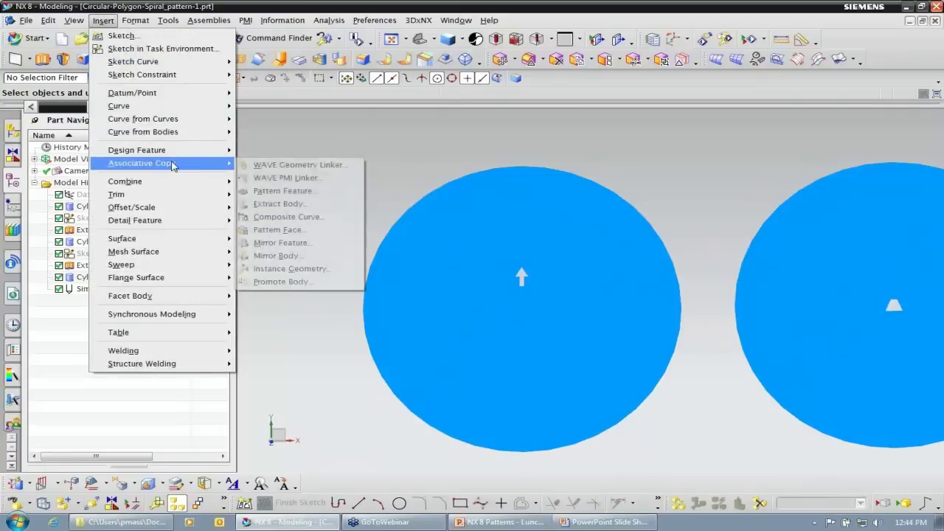
left_click(305, 204)
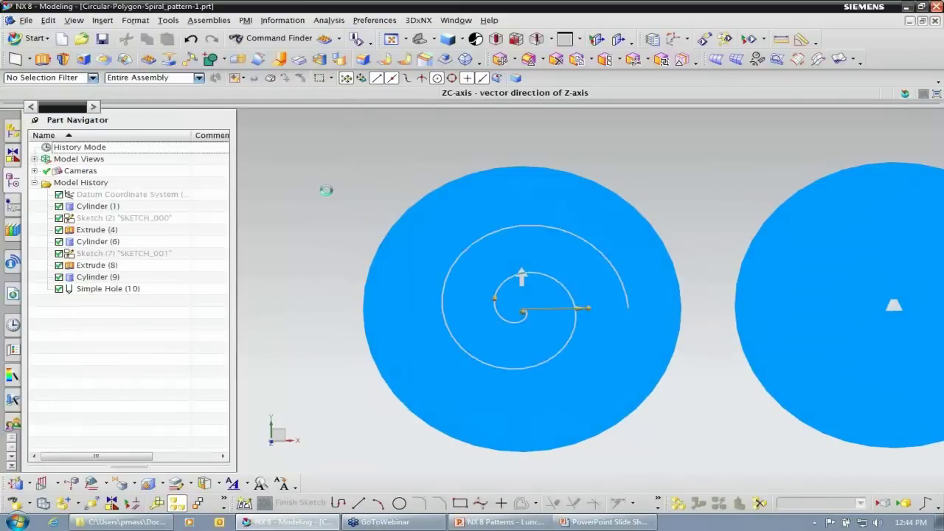
left_click(214, 197)
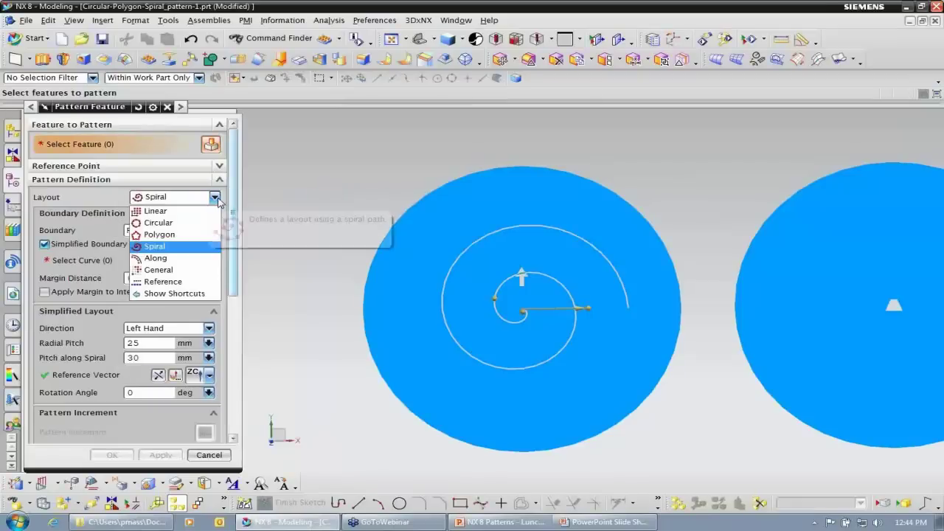
left_click(185, 223)
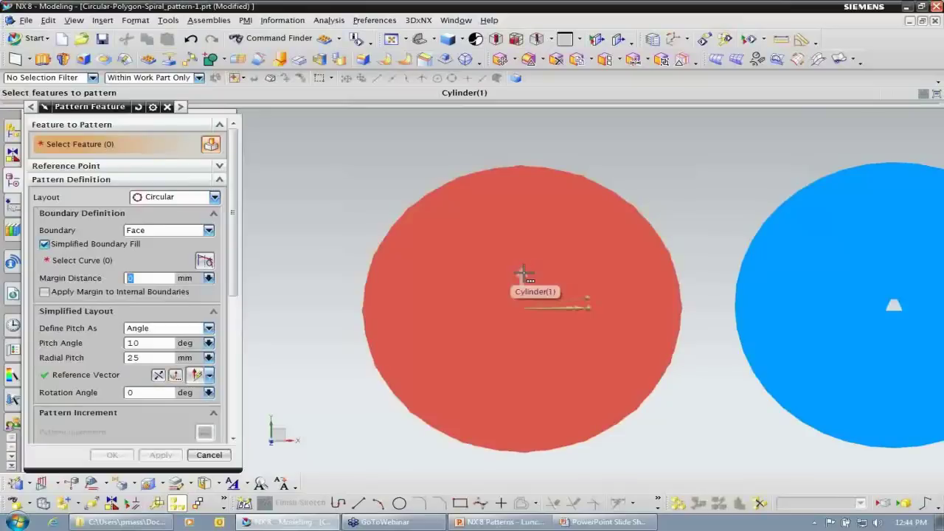
left_click(524, 273)
left_click(618, 291)
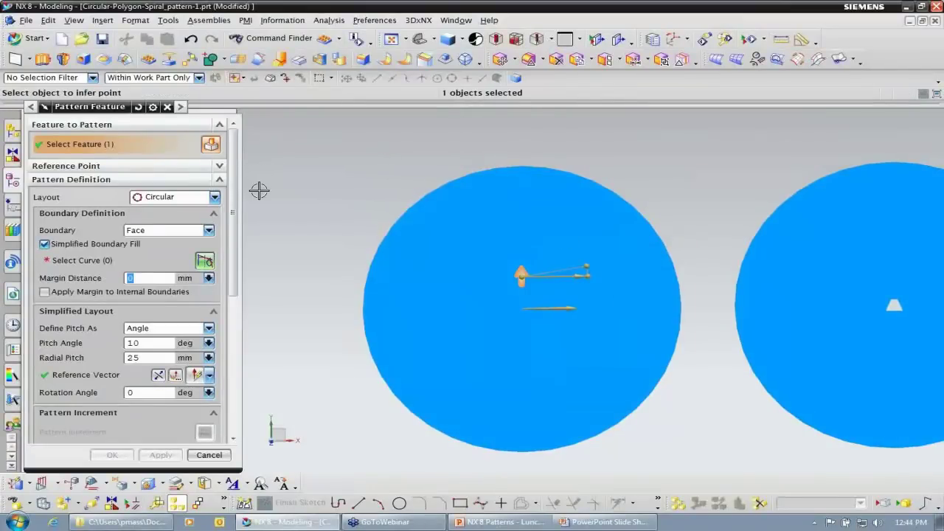
left_click(210, 231)
left_click(194, 241)
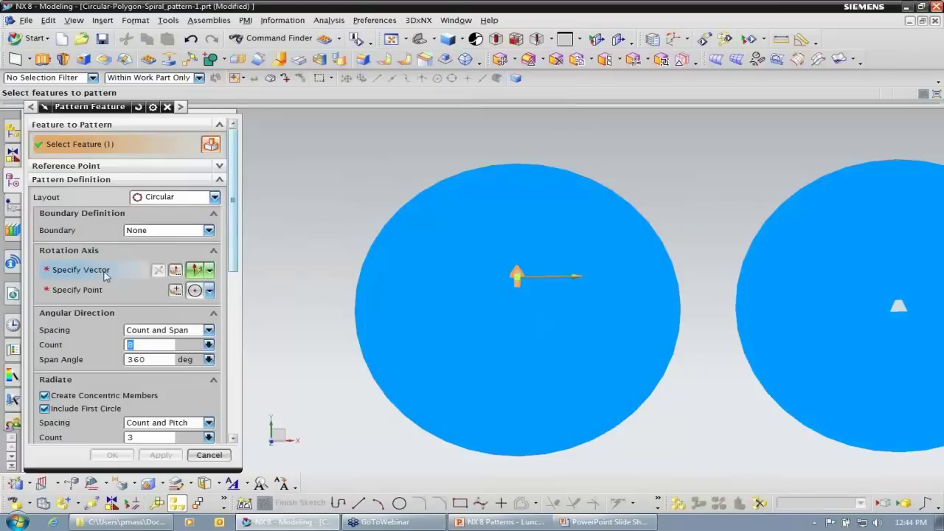
Step: Define the pattern's rotation axis along the Z-axis through the center of the first disc's circular edge
left_click(104, 273)
middle_click_drag(287, 192, 612, 273)
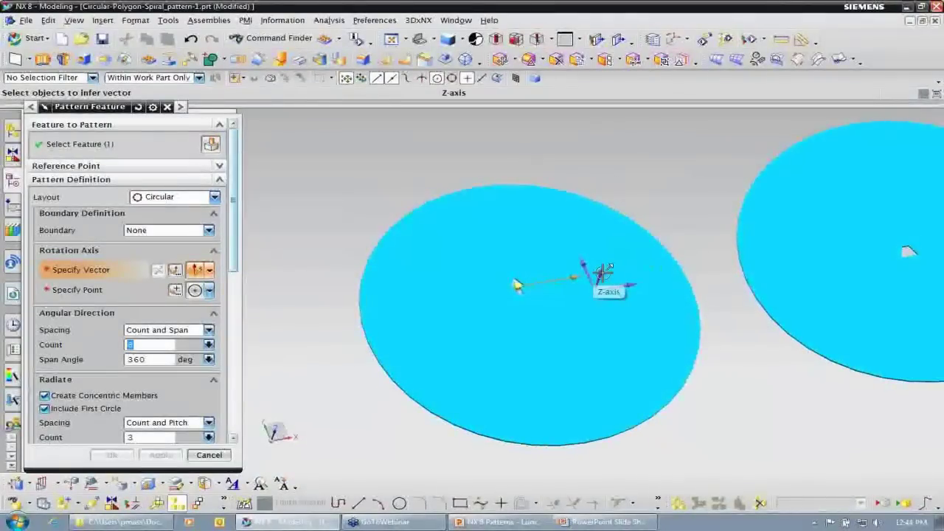
left_click(610, 274)
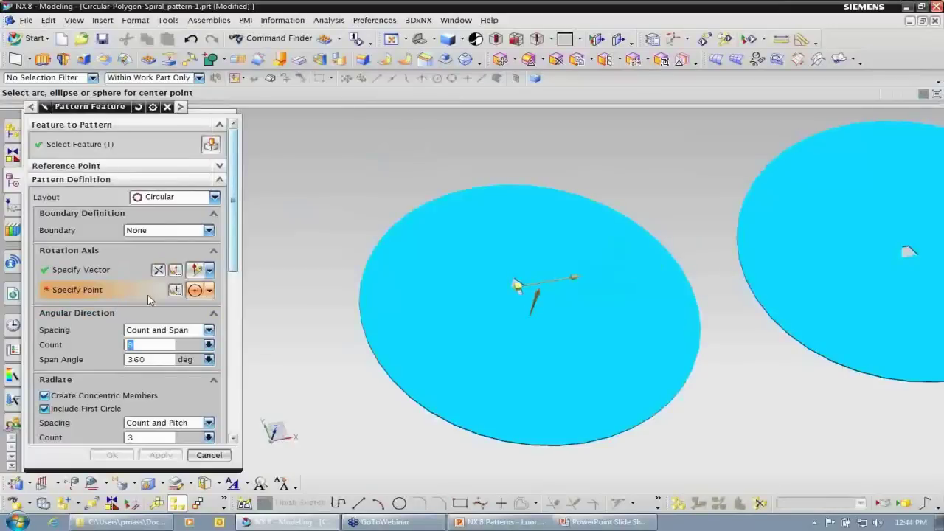
left_click(370, 337)
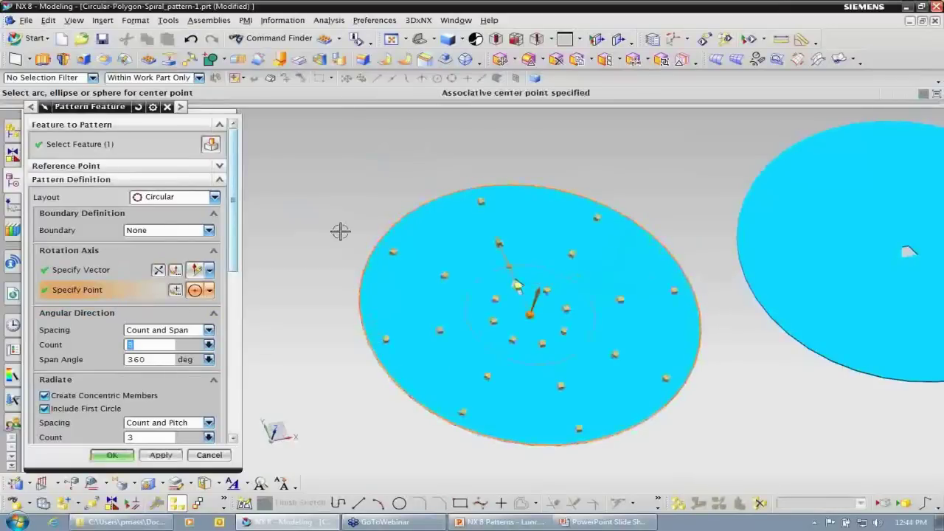
middle_click_drag(341, 231, 365, 231)
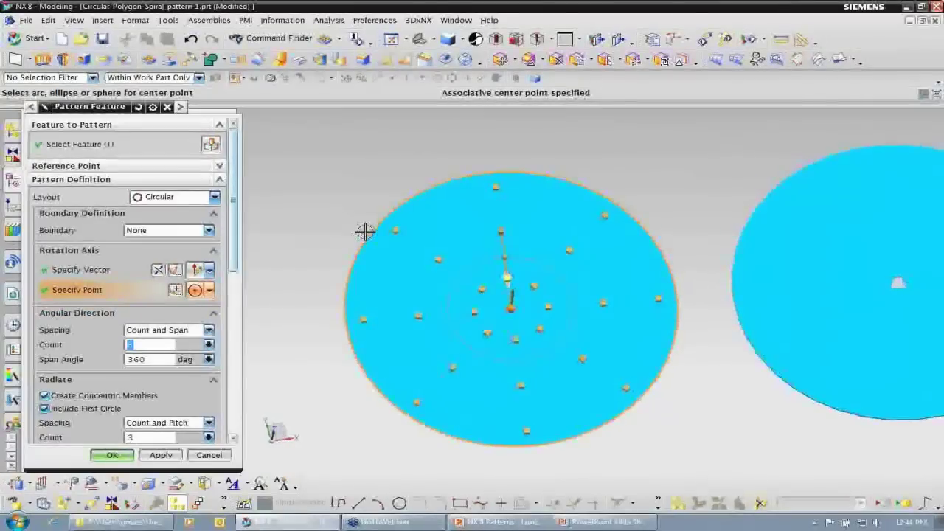
key("F8")
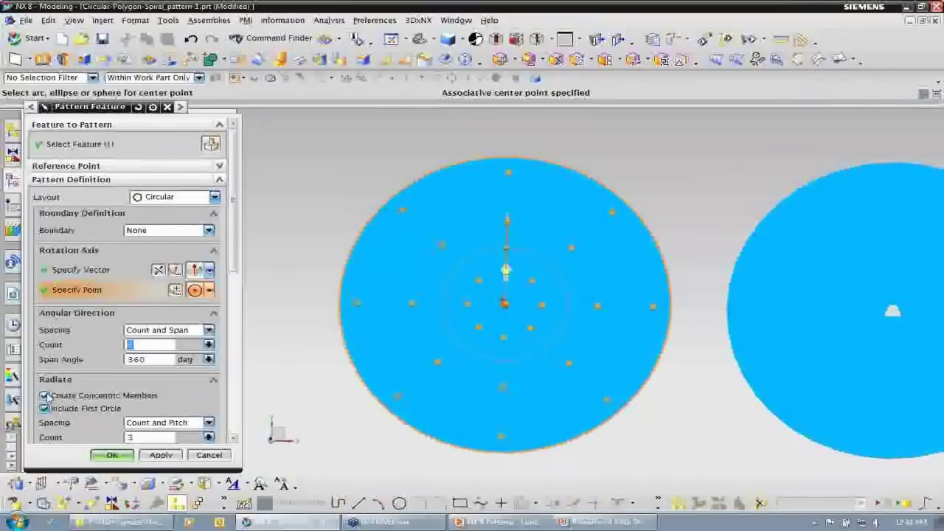
Step: Turn Create Concentric Members off and back on, and review the concentric count and pitch distance settings
left_click(46, 396)
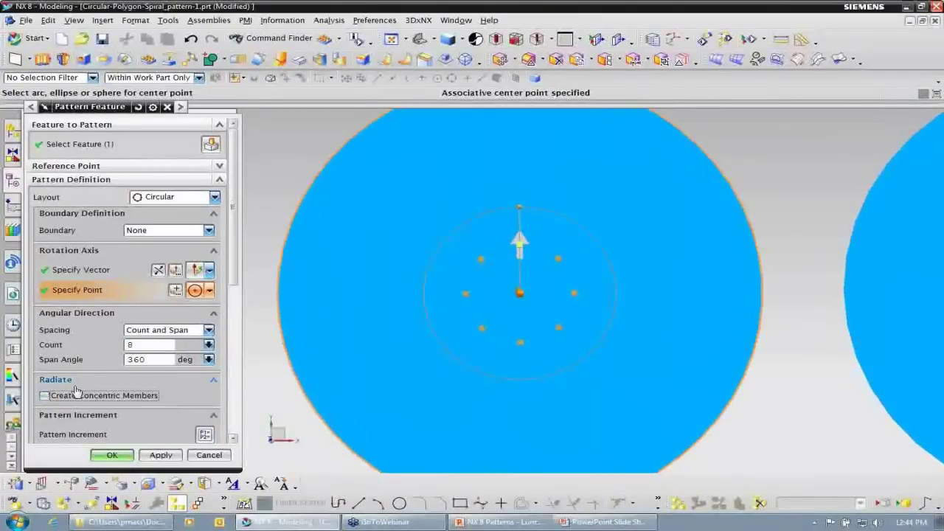
left_click(44, 396)
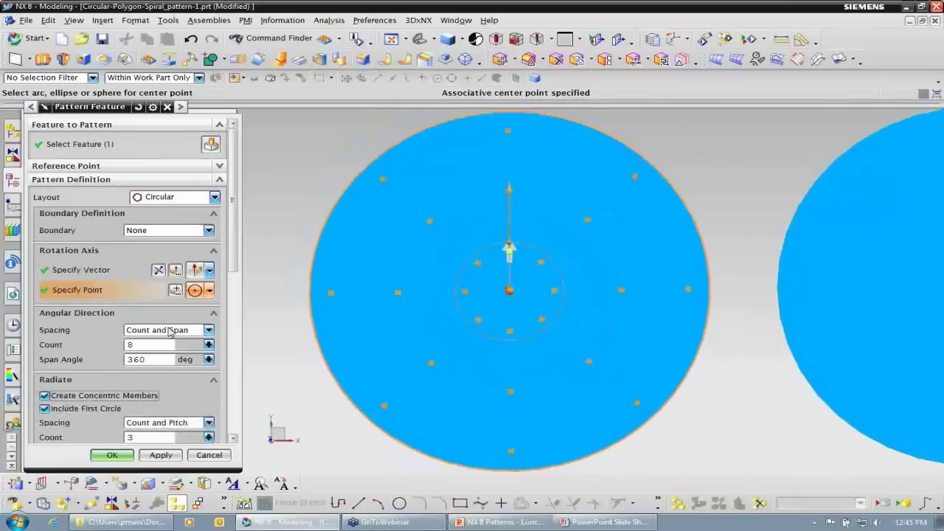
left_click_drag(231, 243, 230, 274)
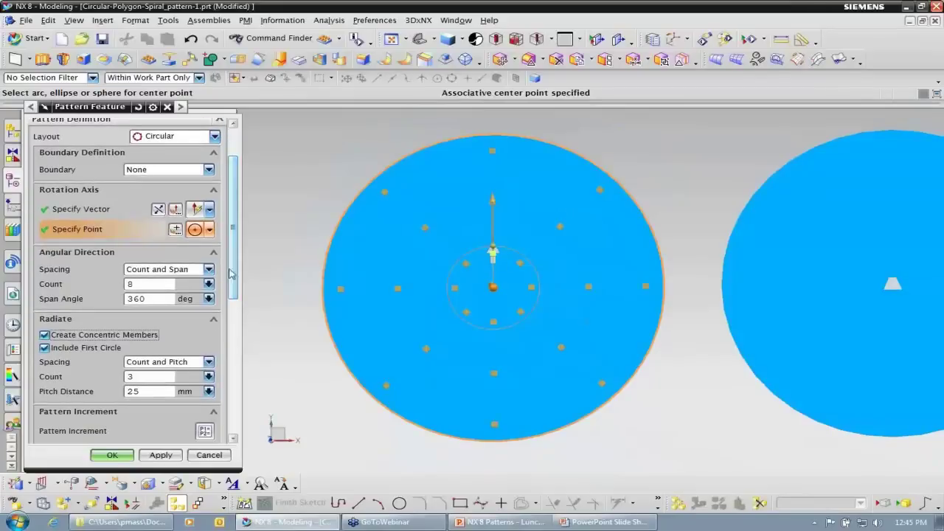
scroll(72, 390, "up", 2)
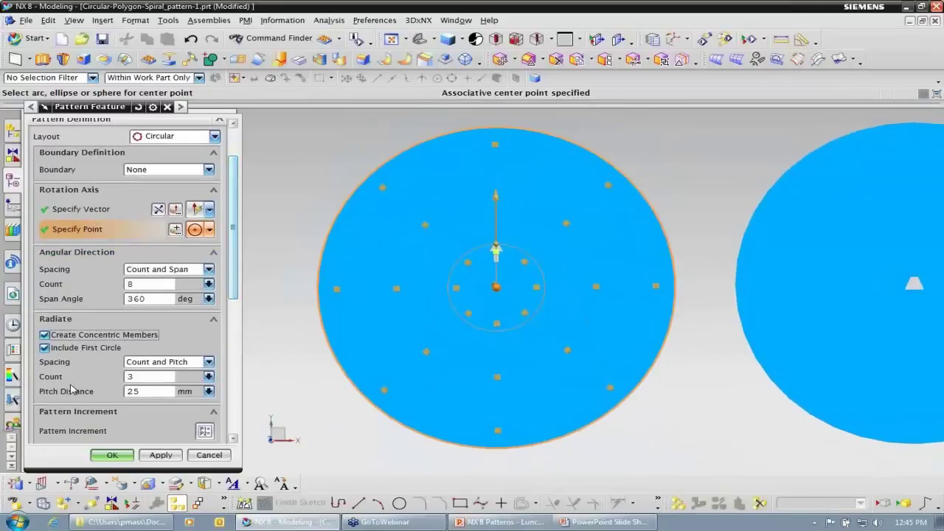
scroll(140, 377, "up", 2)
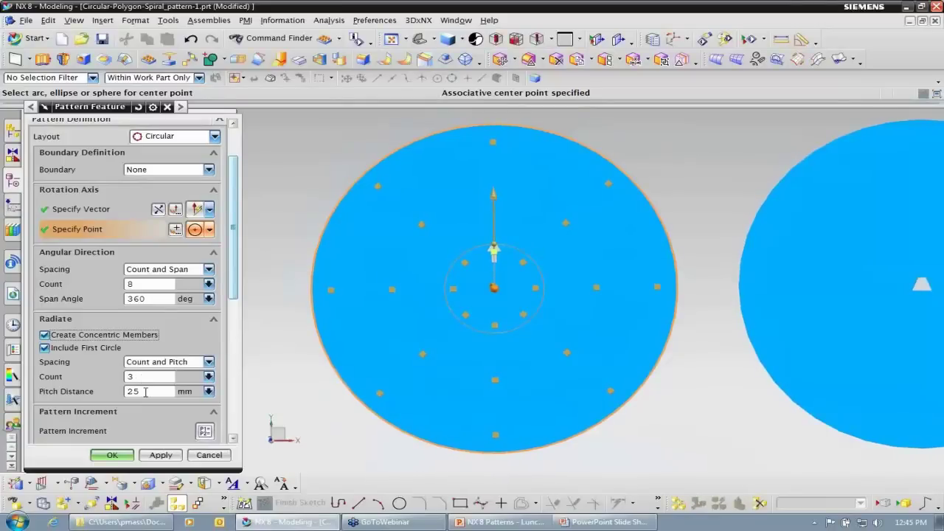
scroll(164, 390, "up", 1)
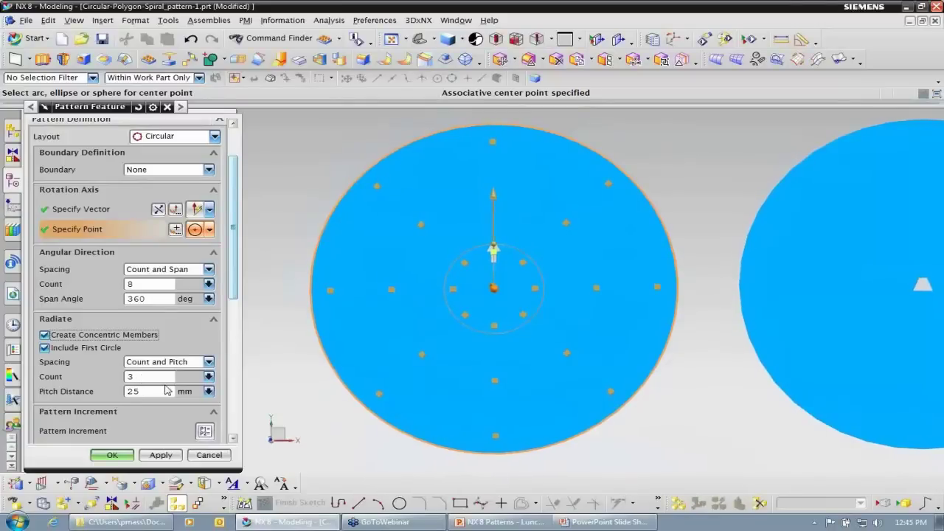
Step: Try a Span Angle of 360/8 degrees for the circular pattern and set it back to 360 degrees
left_click(491, 189)
mouse_move(492, 182)
left_mouse_down()
mouse_move(491, 198)
mouse_move(493, 189)
left_mouse_up()
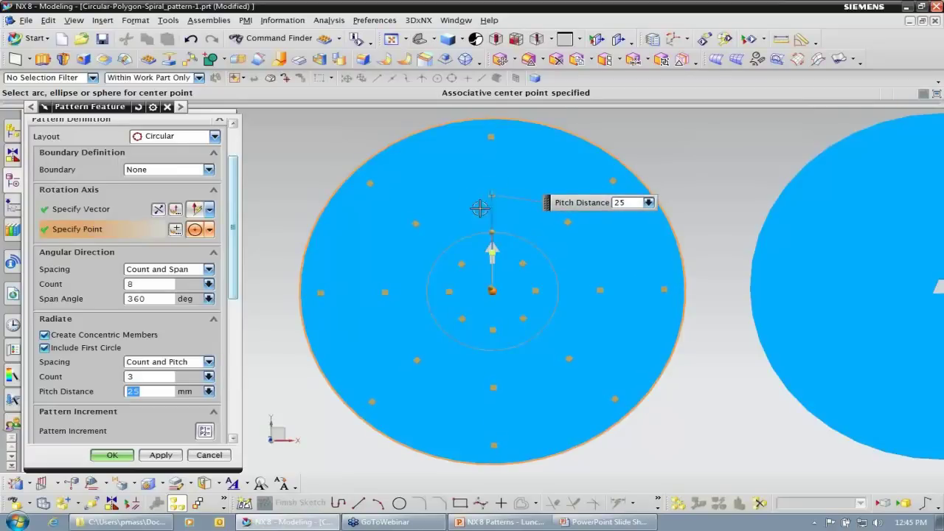
mouse_move(492, 228)
left_mouse_down()
mouse_move(519, 244)
mouse_move(481, 228)
mouse_move(502, 232)
mouse_move(491, 233)
left_mouse_up()
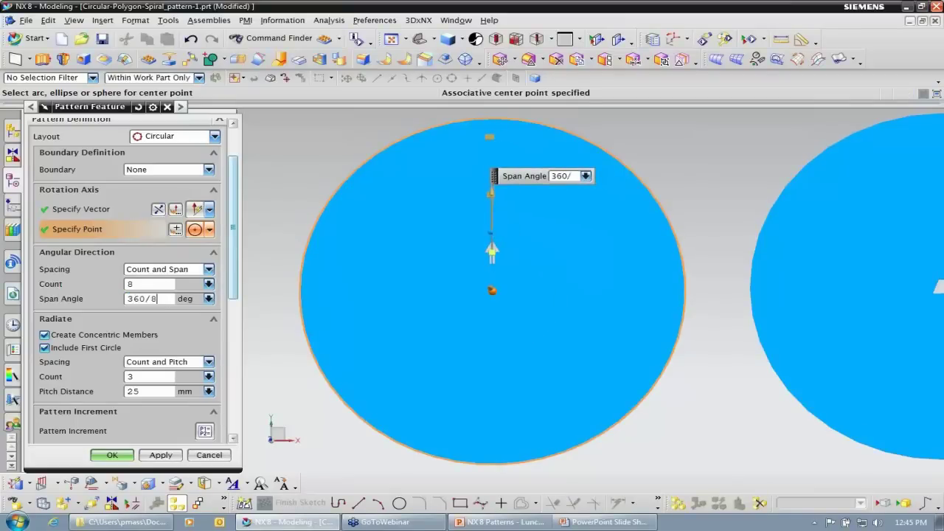
key("Return")
type("3")
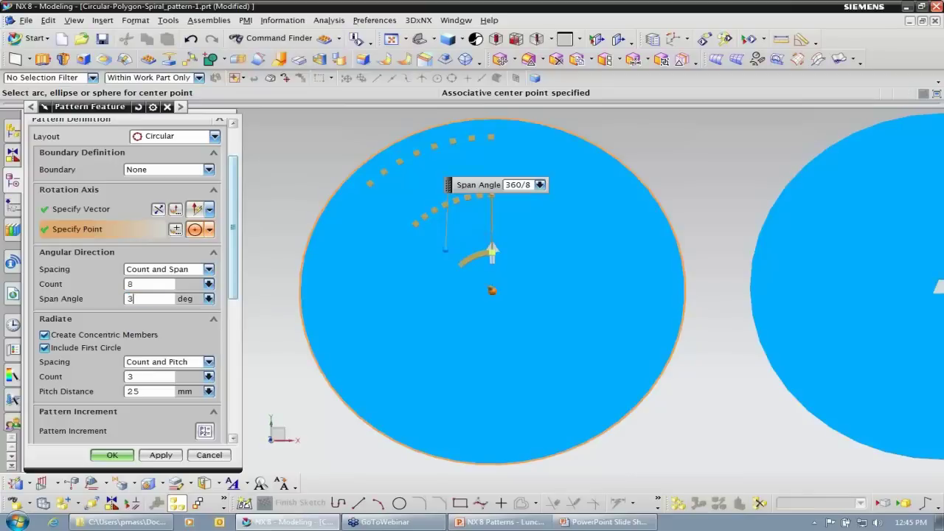
type("60")
key("Return")
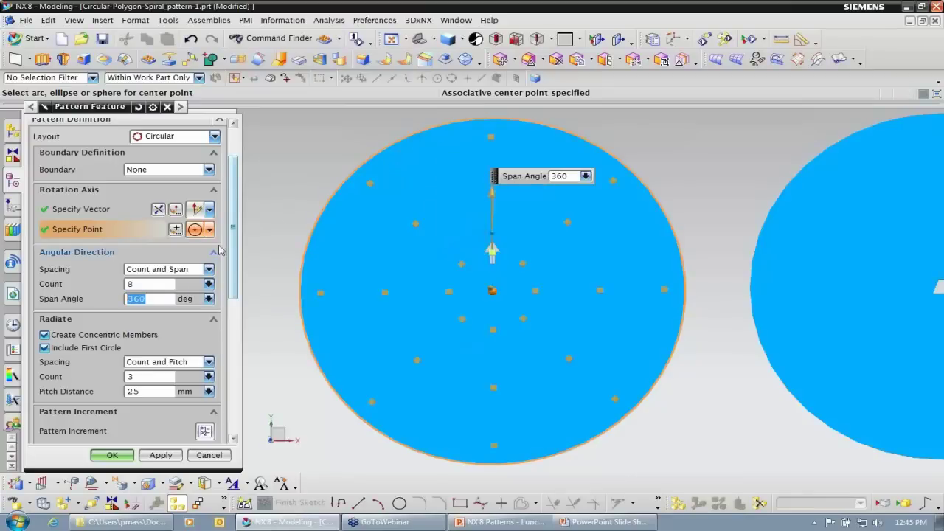
Step: Set the circular pattern's Stagger to Angle, keeping Show Last Line of Instances enabled
left_click_drag(234, 223, 235, 332)
left_click(209, 345)
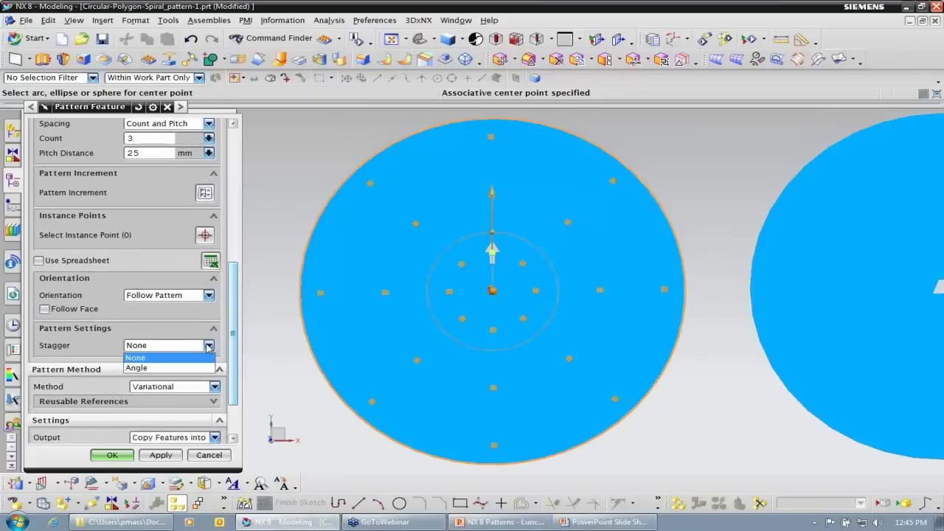
left_click(160, 368)
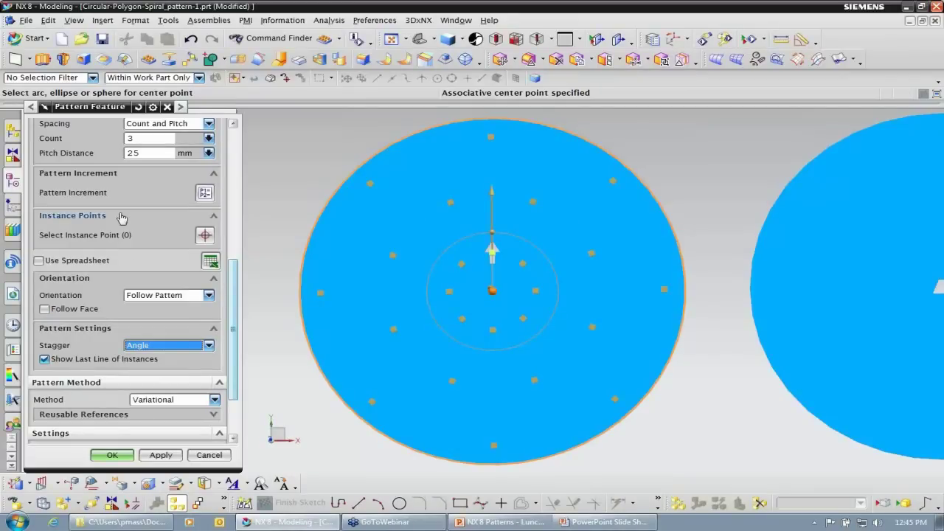
scroll(236, 288, "down", 2)
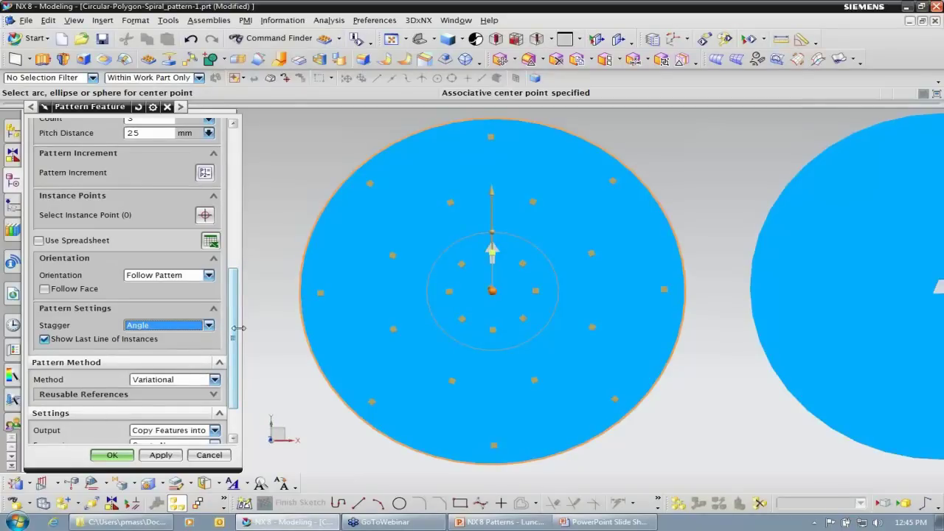
scroll(232, 334, "down", 2)
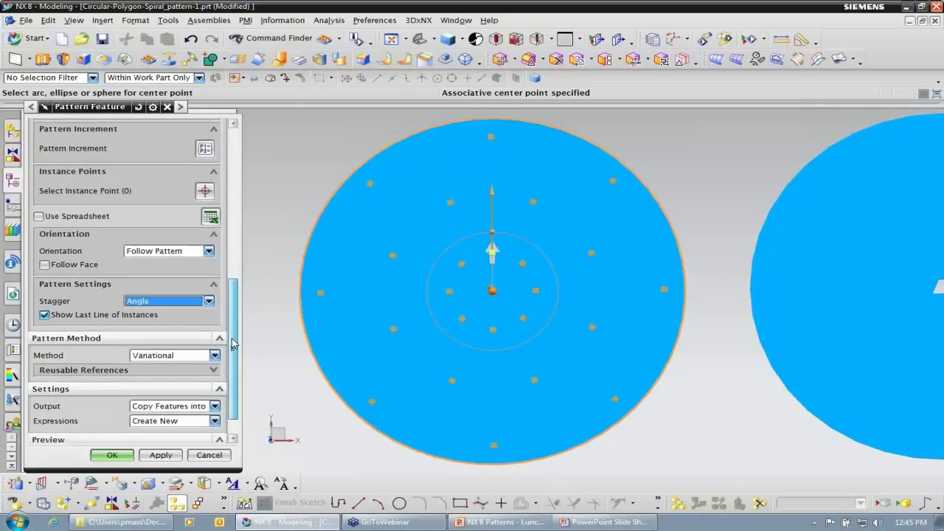
Step: Preview the circular pattern with its orientation set to Same as Input and undo the preview result
left_click(209, 251)
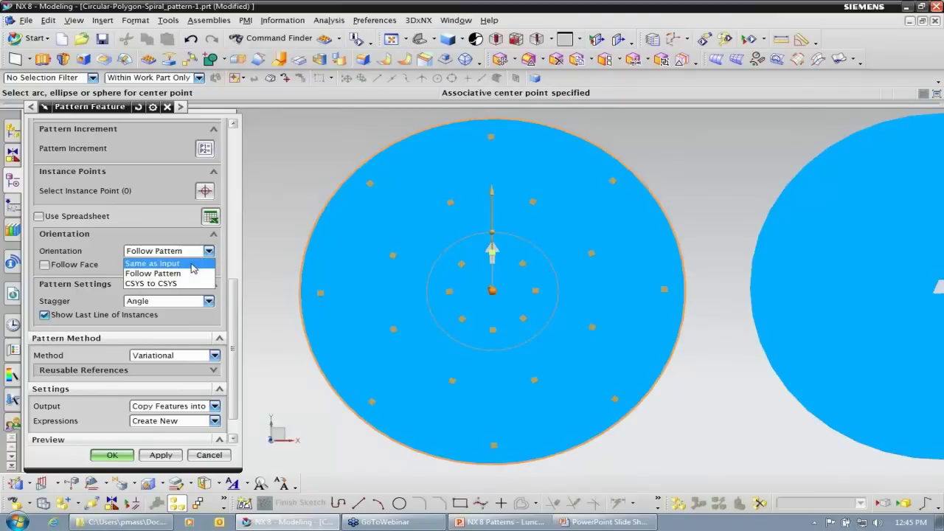
left_click(191, 264)
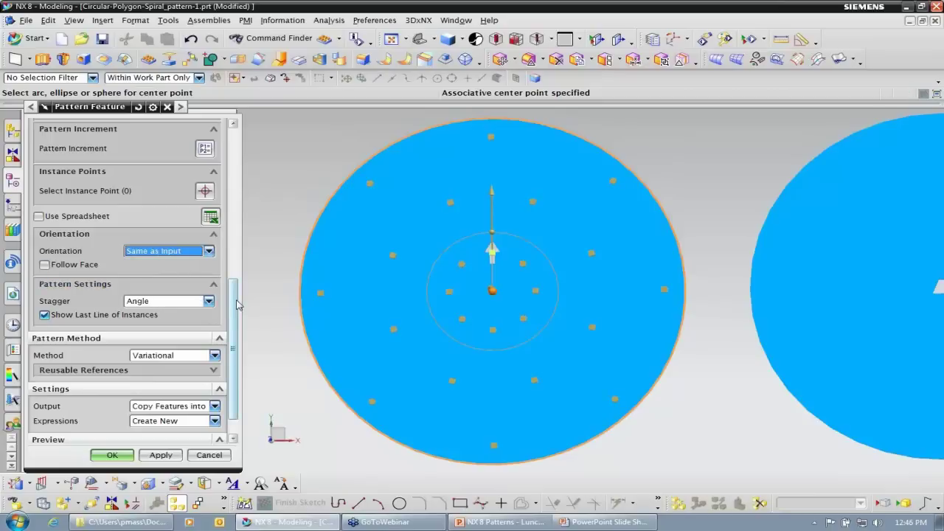
scroll(238, 304, "down", 1)
left_click(211, 428)
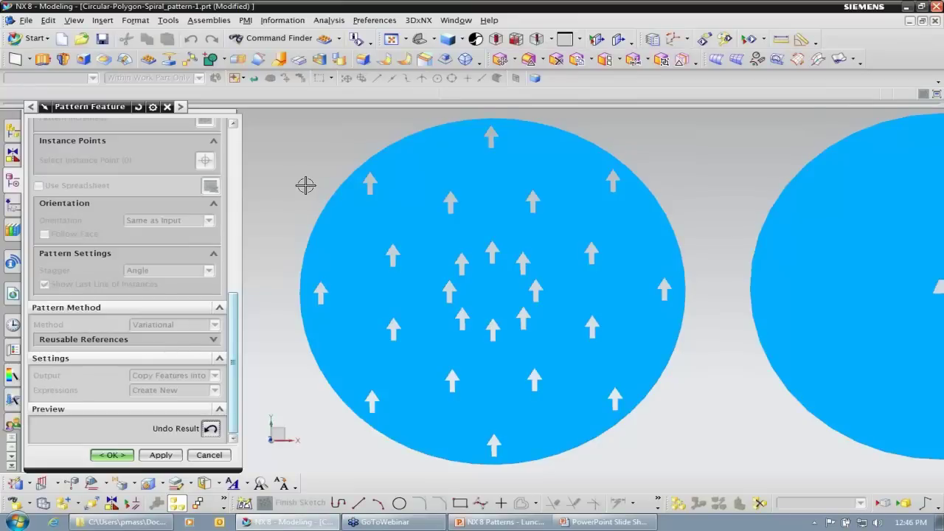
left_click(211, 428)
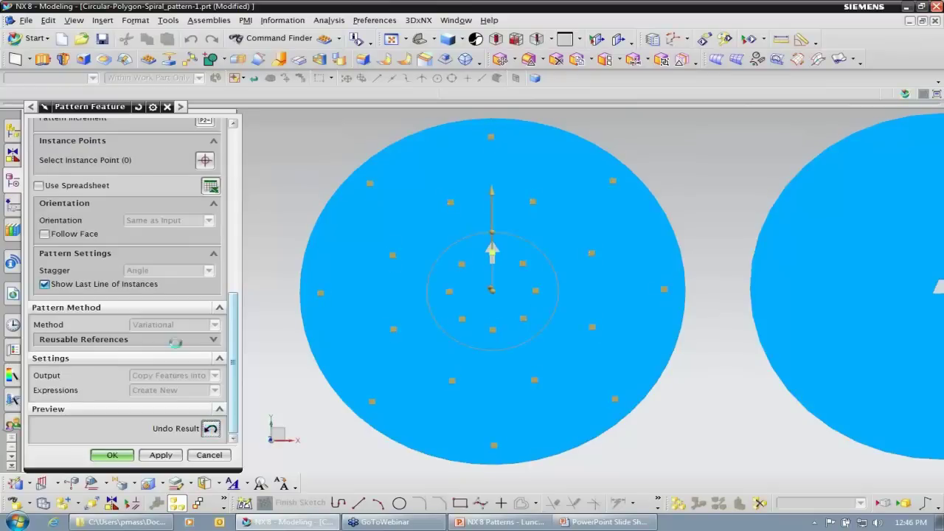
Step: Set the pattern's orientation to Follow Pattern and create the circular pattern of arrows
left_click(208, 221)
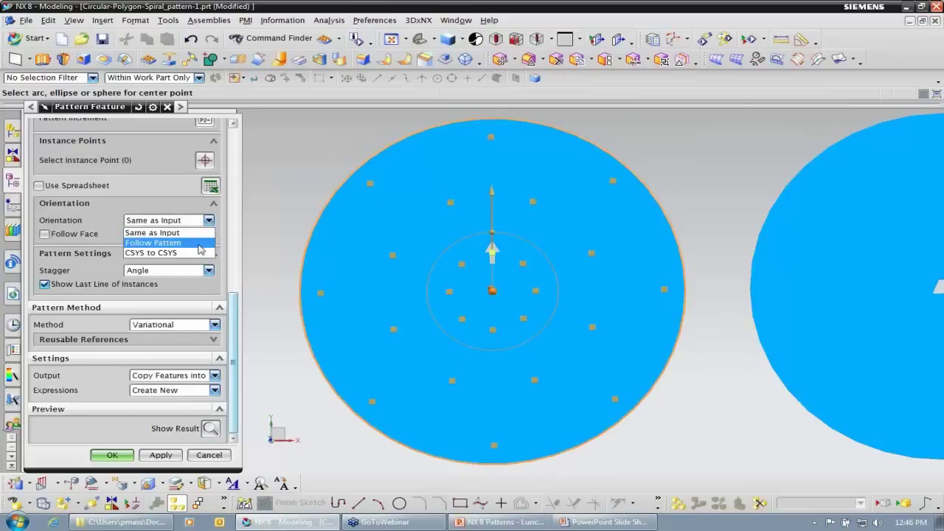
left_click(198, 249)
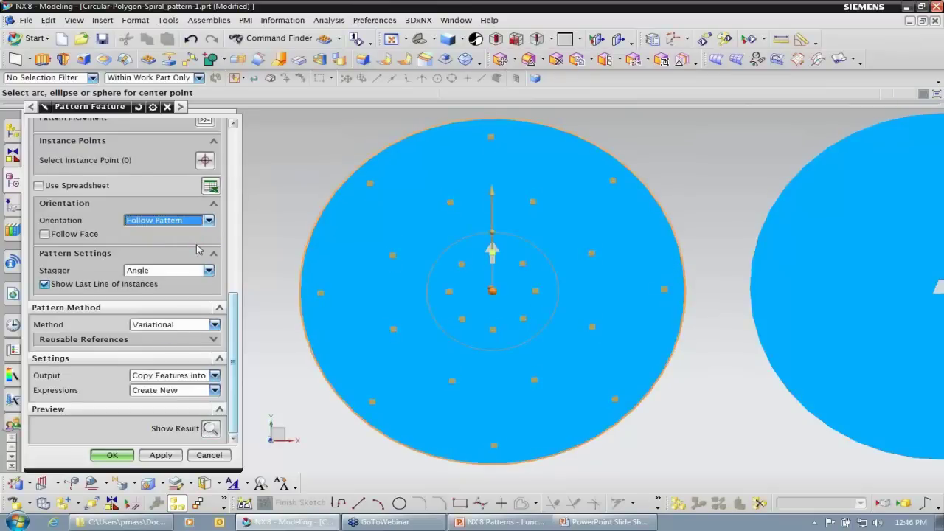
left_click(108, 455)
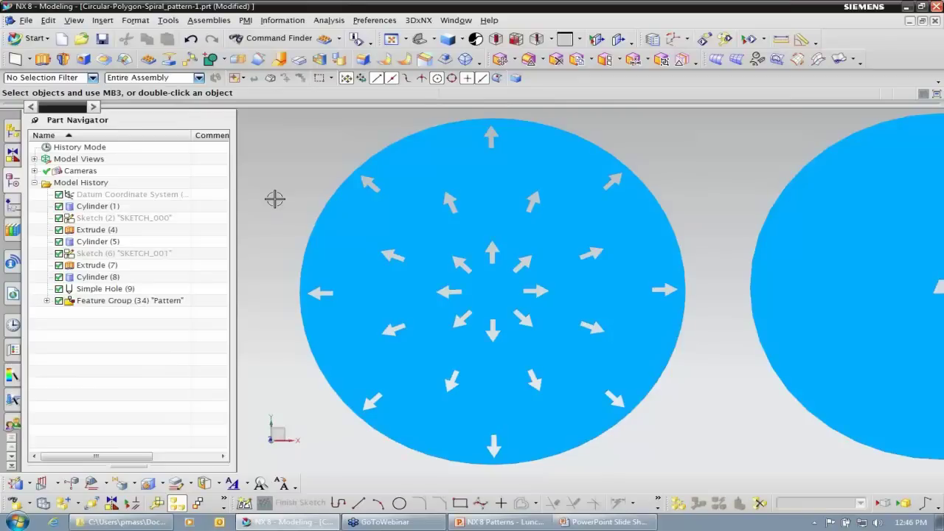
Step: Start a Pattern Feature with the Polygon layout for the trapezoid cutout on the second disc
scroll(540, 200, "up", 1)
scroll(688, 167, "up", 1)
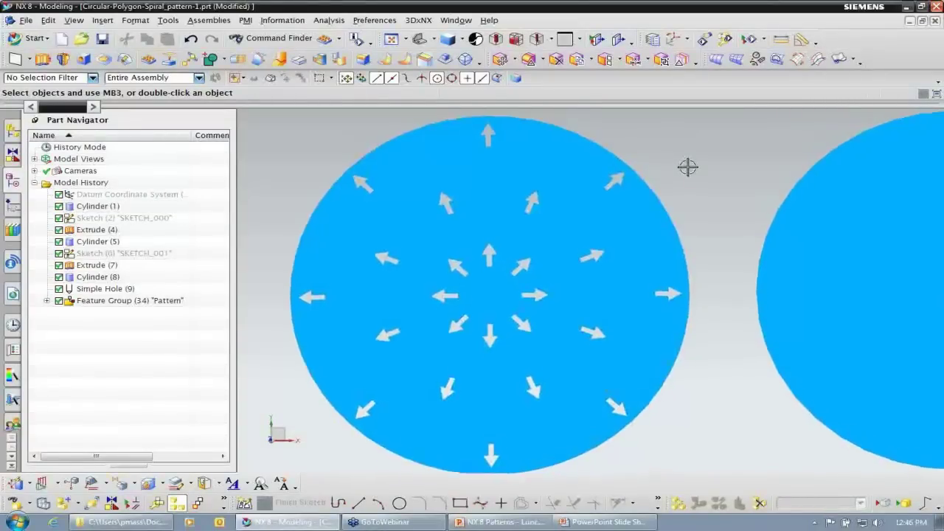
scroll(687, 167, "up", 1)
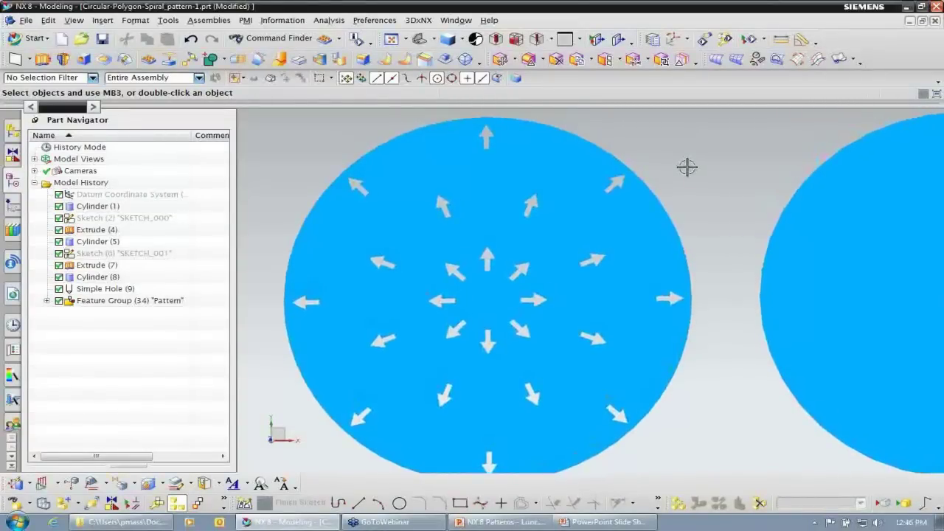
scroll(684, 166, "down", 2)
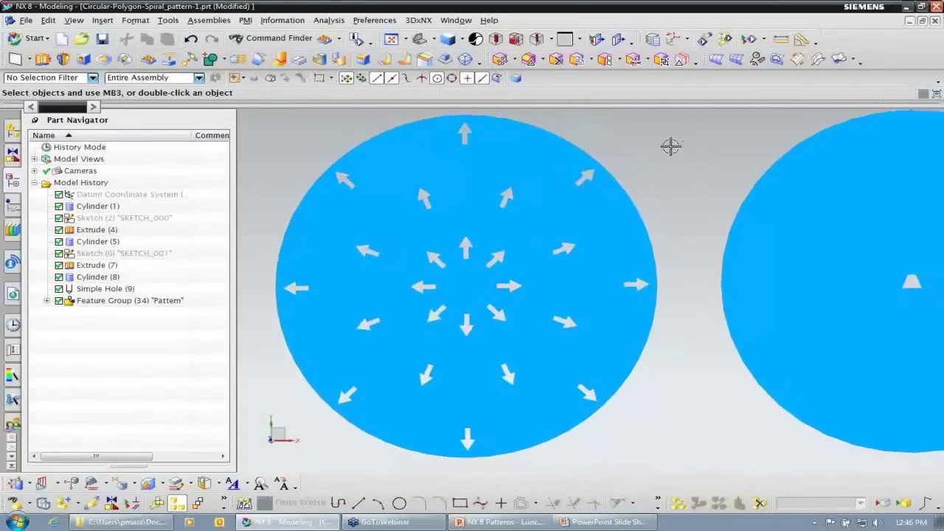
scroll(670, 146, "down", 3)
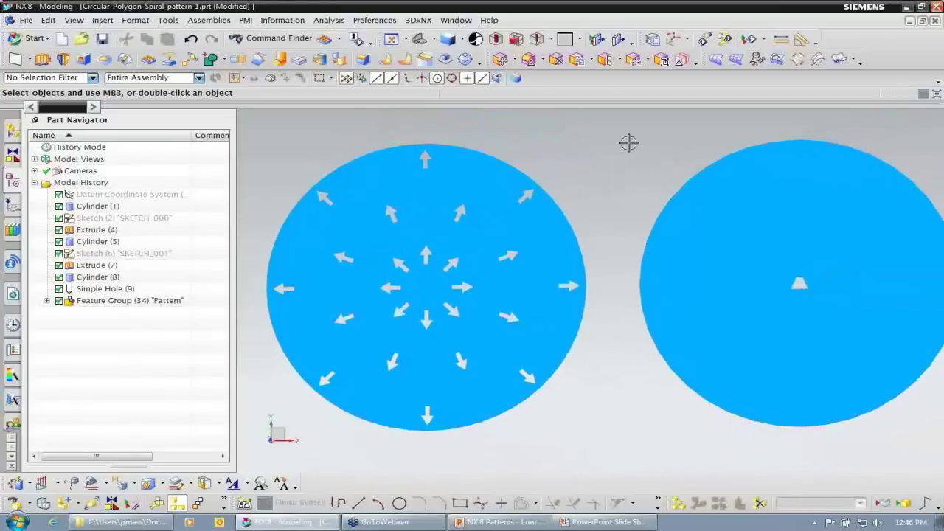
middle_click_drag(628, 141, 344, 121, "shift")
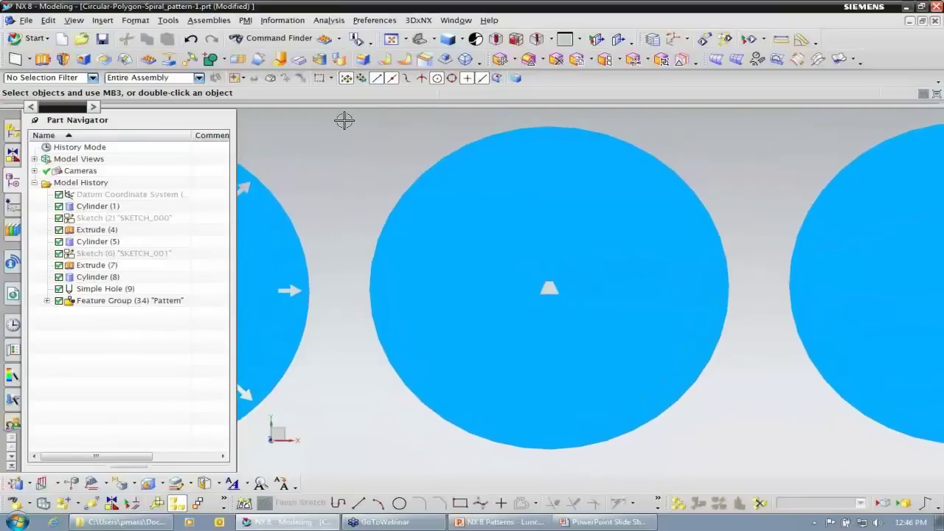
left_click(103, 20)
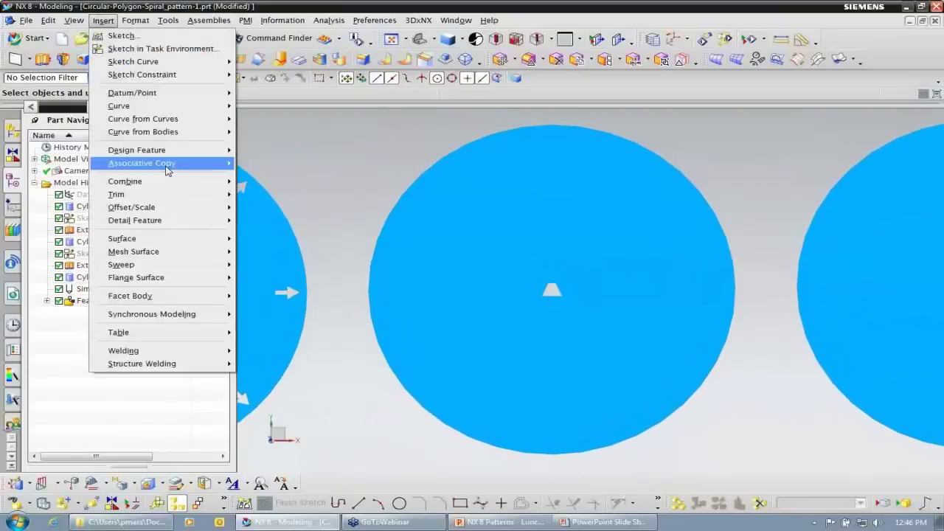
mouse_move(167, 171)
left_click(281, 190)
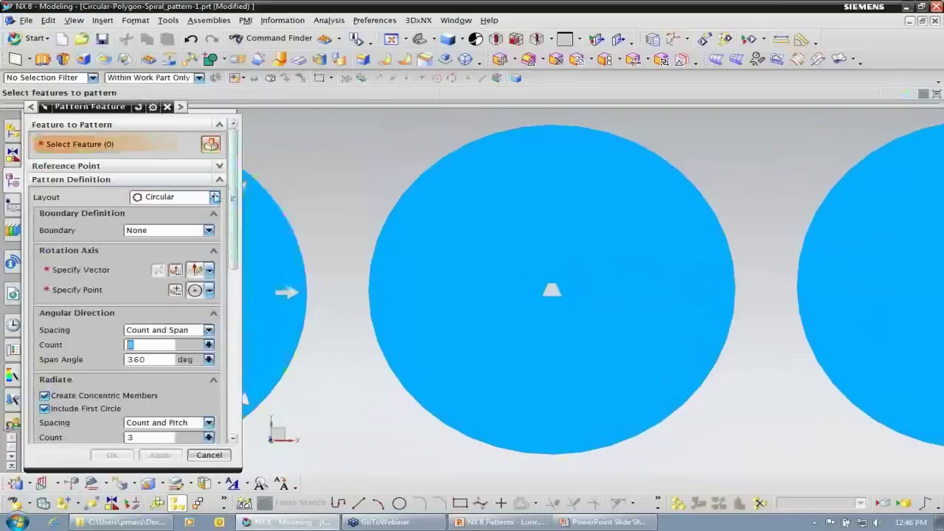
left_click(213, 197)
left_click(166, 234)
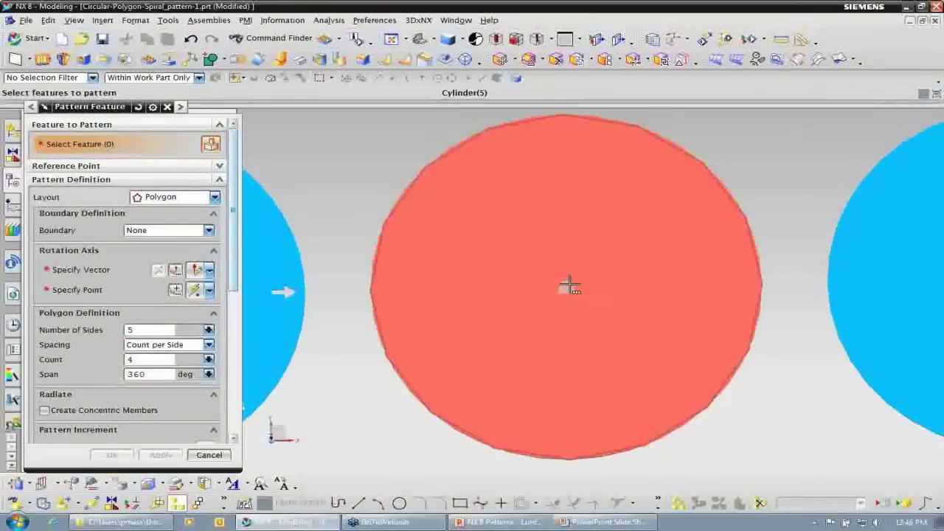
left_click(569, 285)
left_click(684, 302)
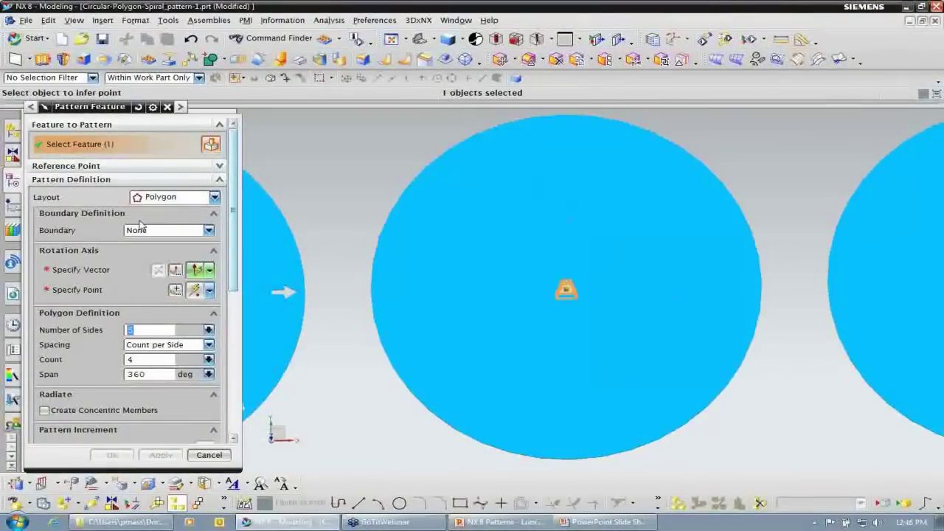
Step: Set the polygon pattern's Boundary to Face with Simplified Boundary Fill and pick the second disc's face as the boundary
left_click(208, 230)
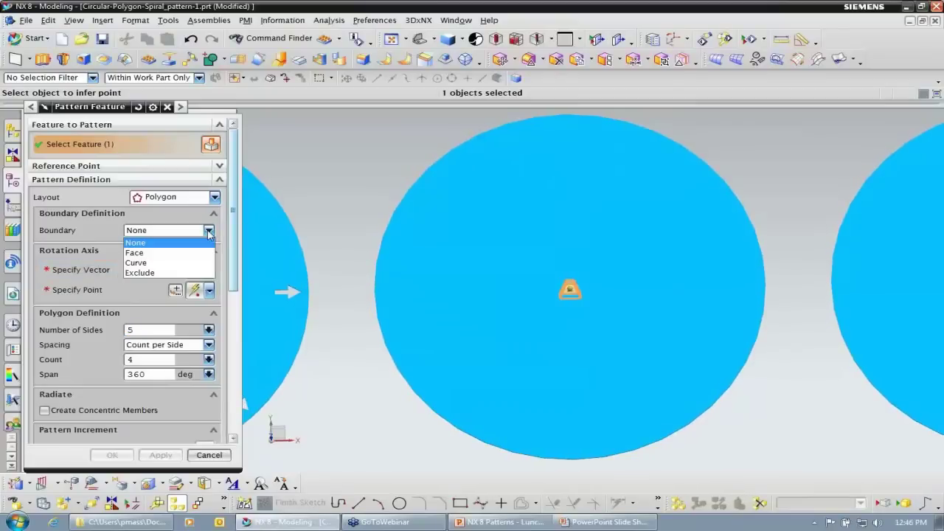
left_click(193, 254)
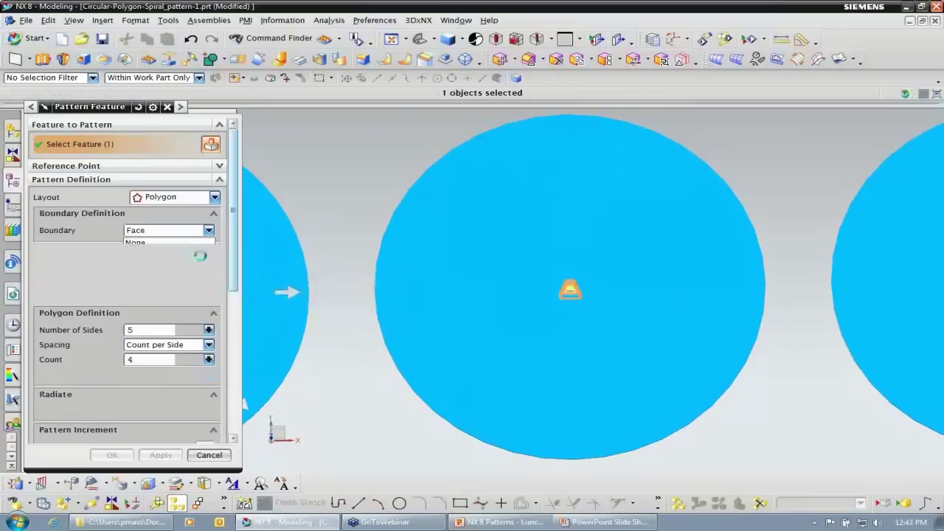
left_click(108, 262)
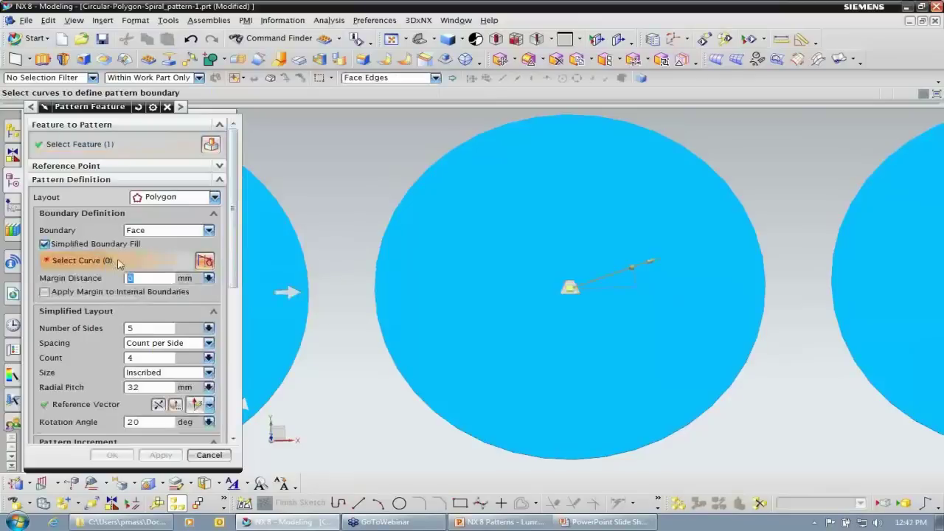
left_click(467, 197)
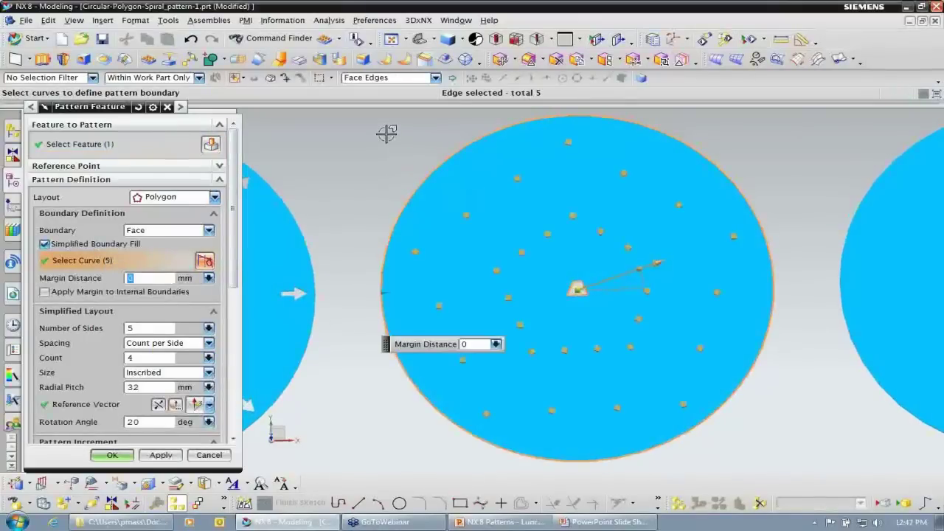
Step: Try 8 sides for the polygon layout and set the Number of Sides back to 5
scroll(236, 254, "down", 4)
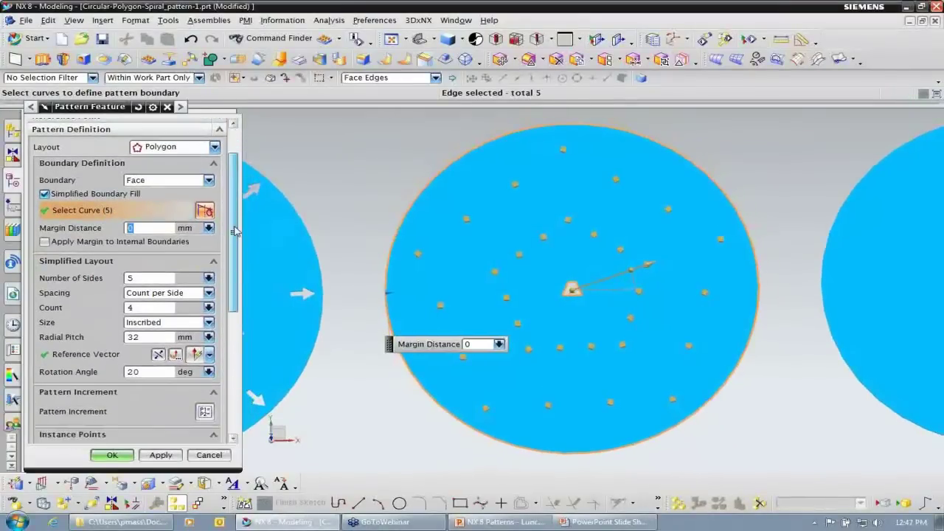
left_click(164, 239)
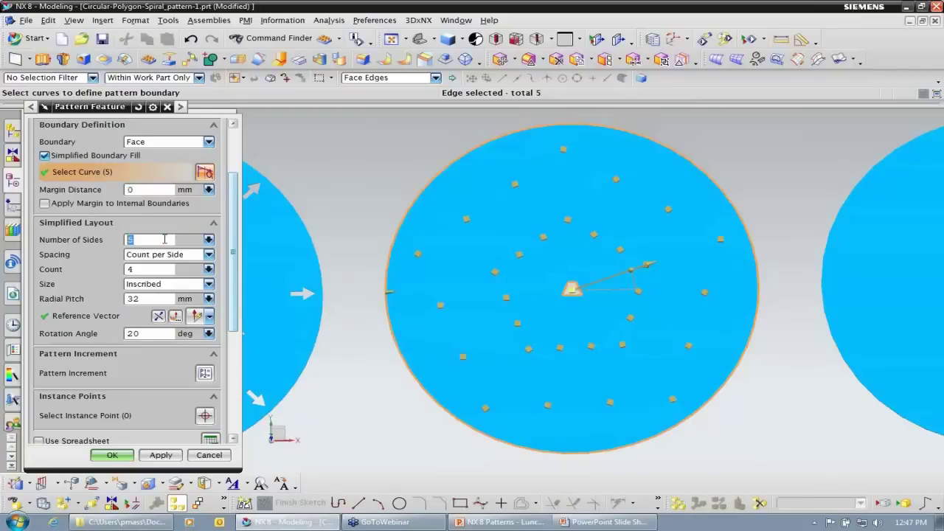
type("6")
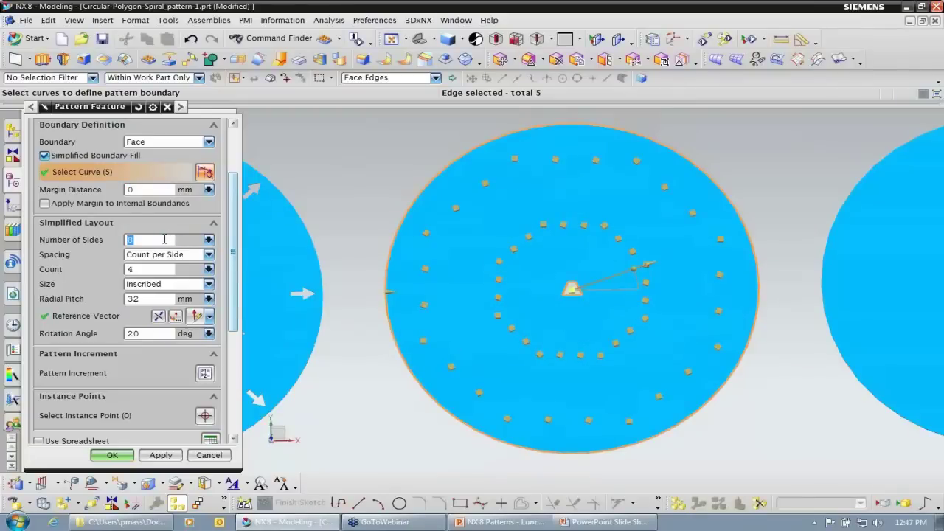
type("5")
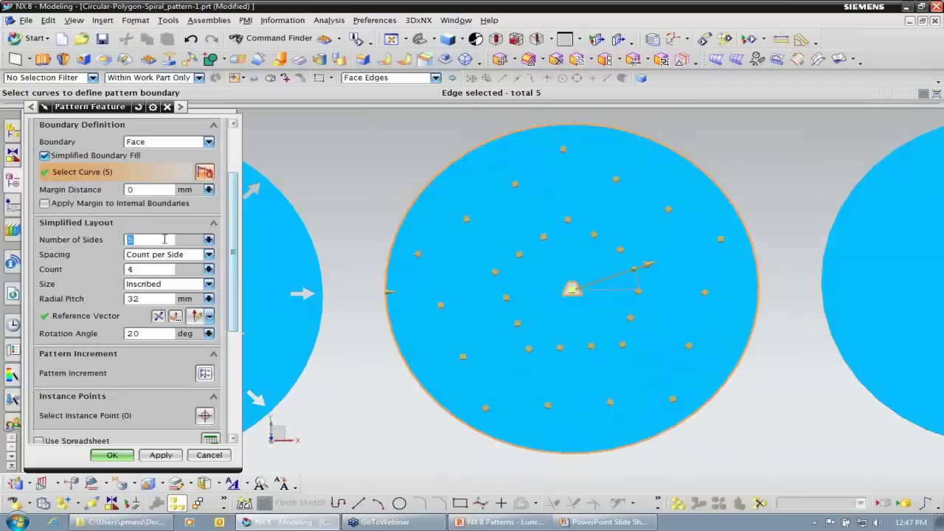
Step: Review the polygon layout's spacing options, keeping Count per Side
left_click(208, 255)
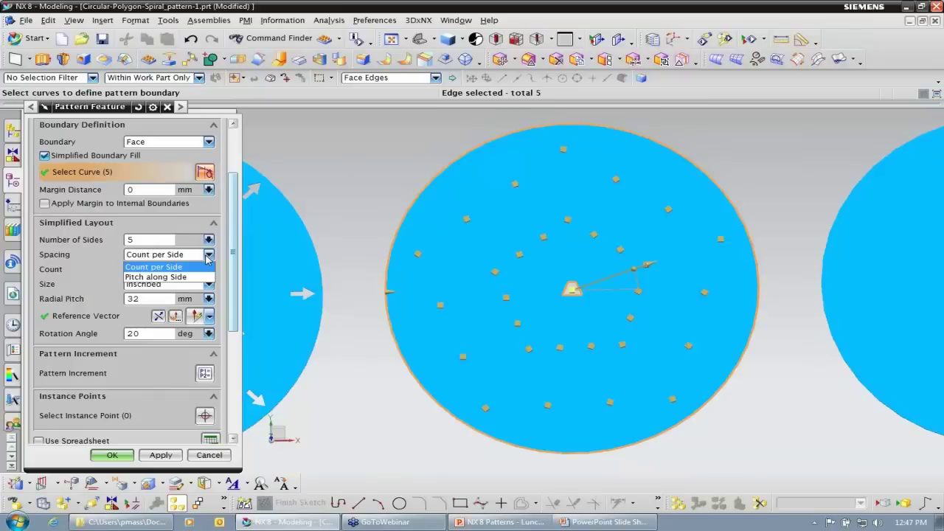
left_click(208, 256)
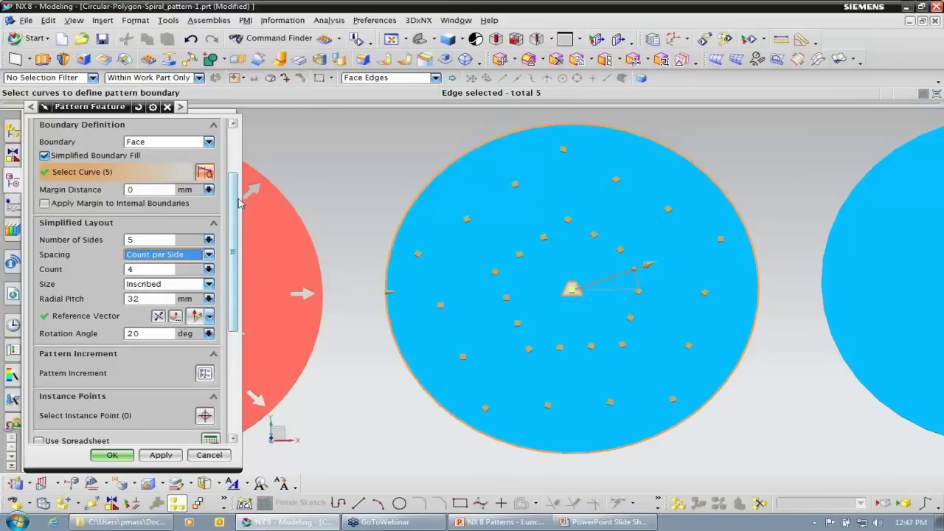
left_click_drag(234, 198, 237, 175)
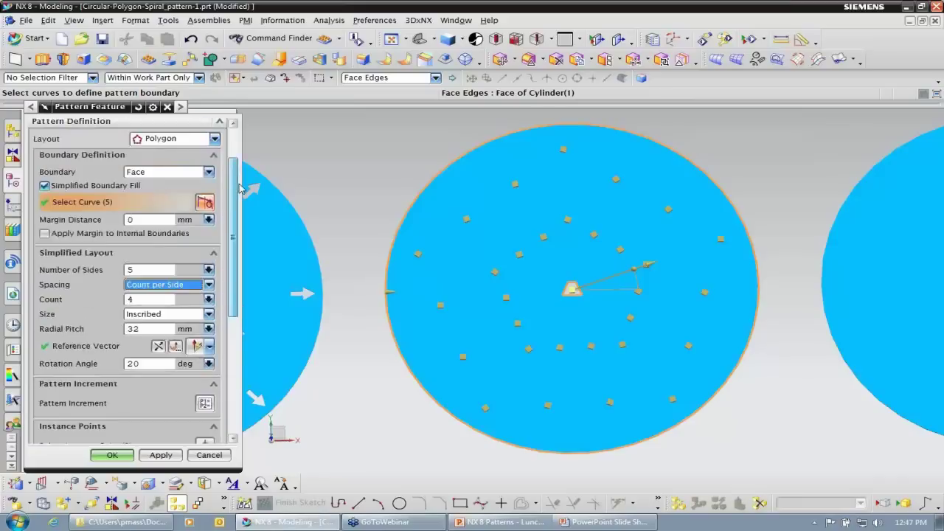
Step: Create the five-sided polygon pattern of the trapezoid cutout on the second disc and undo it
left_click(115, 455)
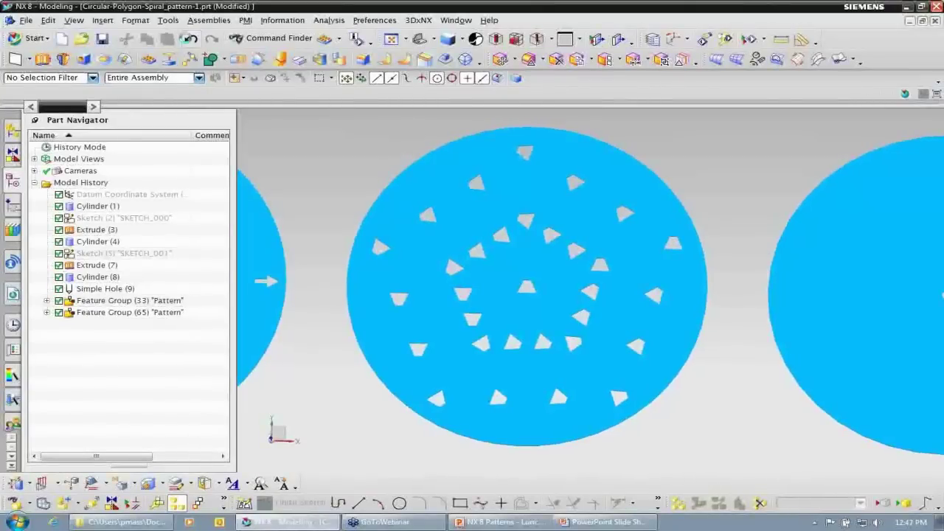
key("ctrl+z")
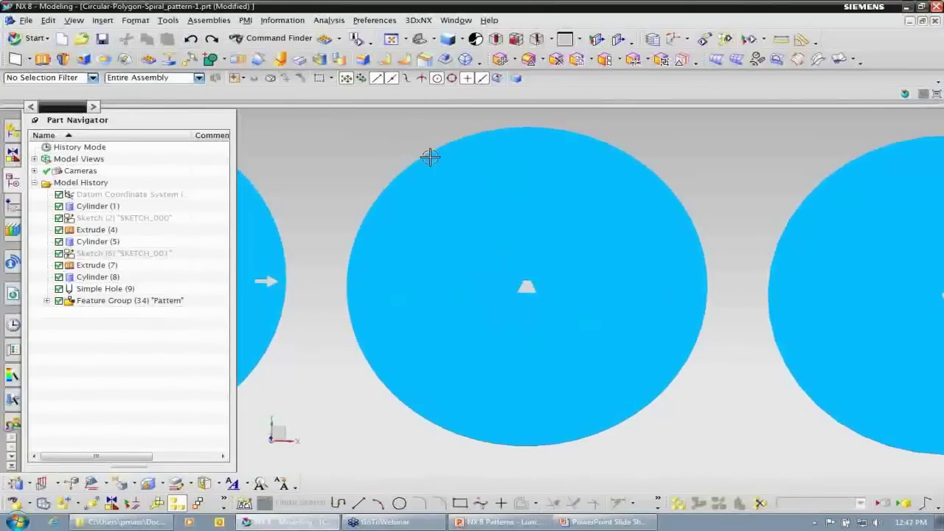
Step: Start a new Pattern Feature and select the trapezoid cutout on the second disc as the feature to pattern
left_click(104, 19)
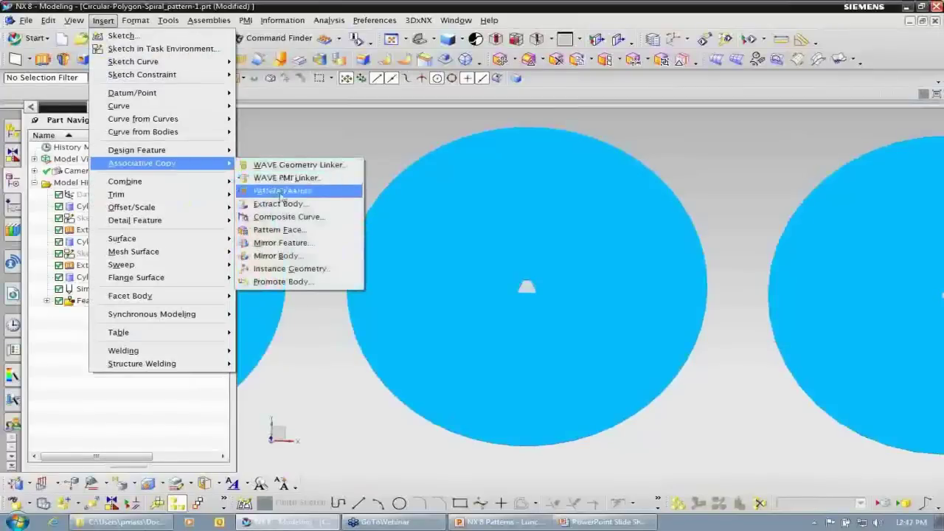
left_click(280, 192)
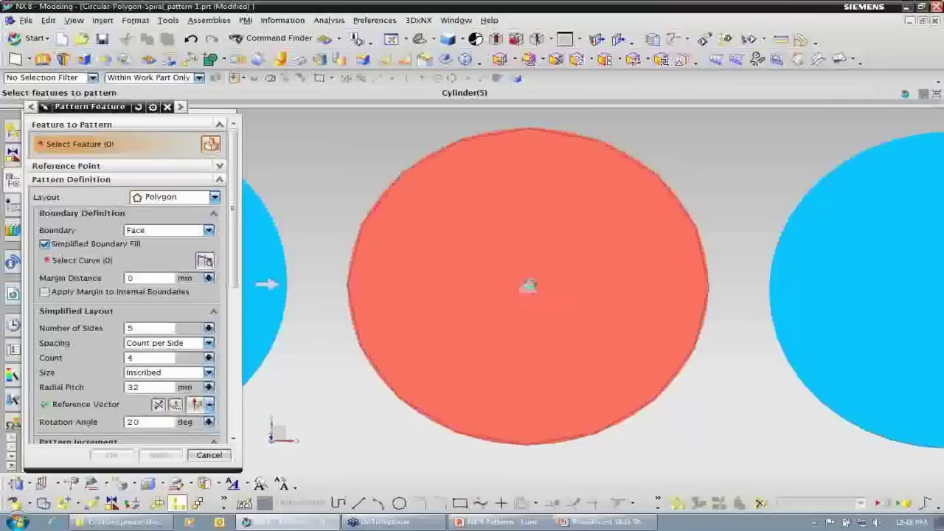
left_click(528, 286)
left_click(615, 300)
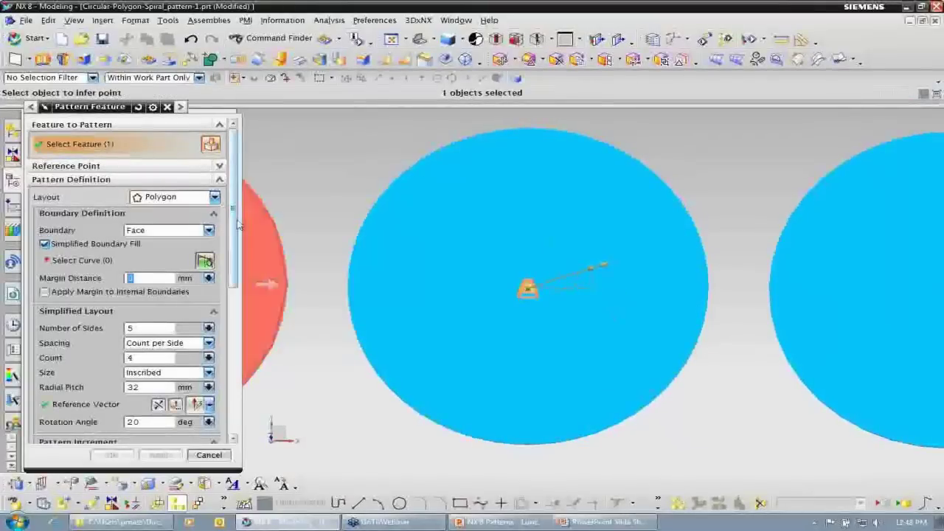
Step: Set the polygon pattern's Output to Pattern Feature and its Orientation to Same as Input
scroll(236, 225, "down", 8)
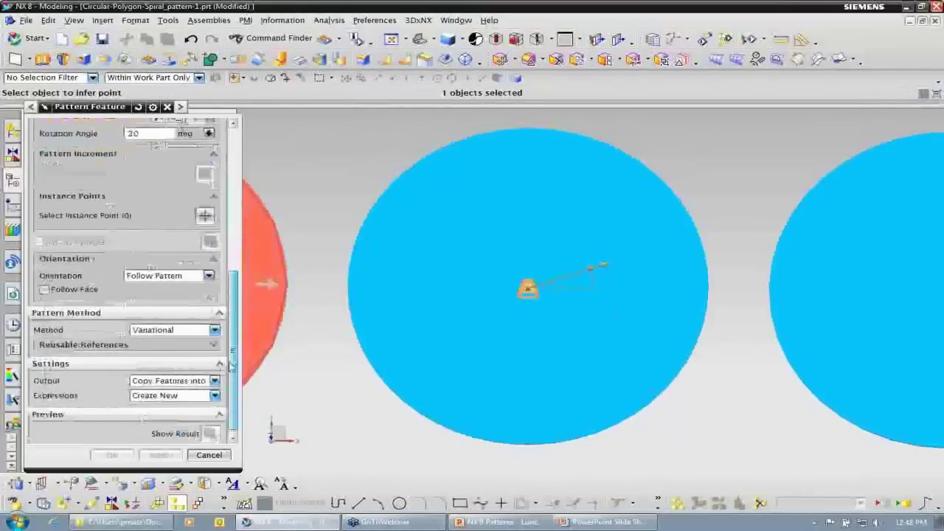
left_click(214, 375)
left_click(160, 388)
scroll(234, 317, "up", 5)
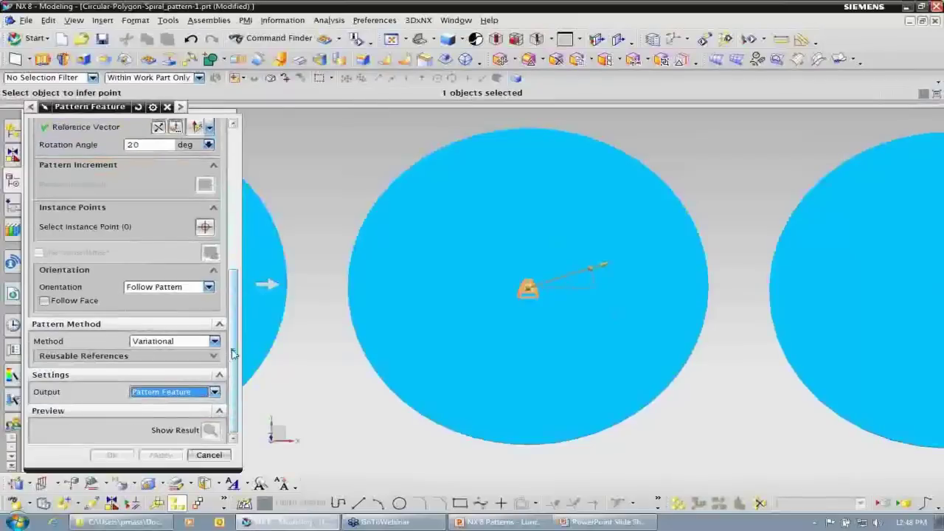
left_click(185, 389)
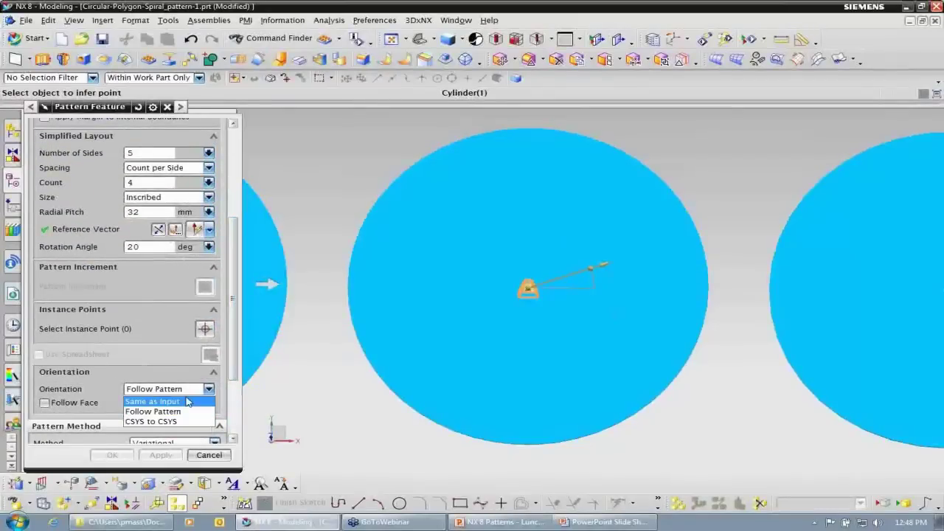
left_click(188, 403)
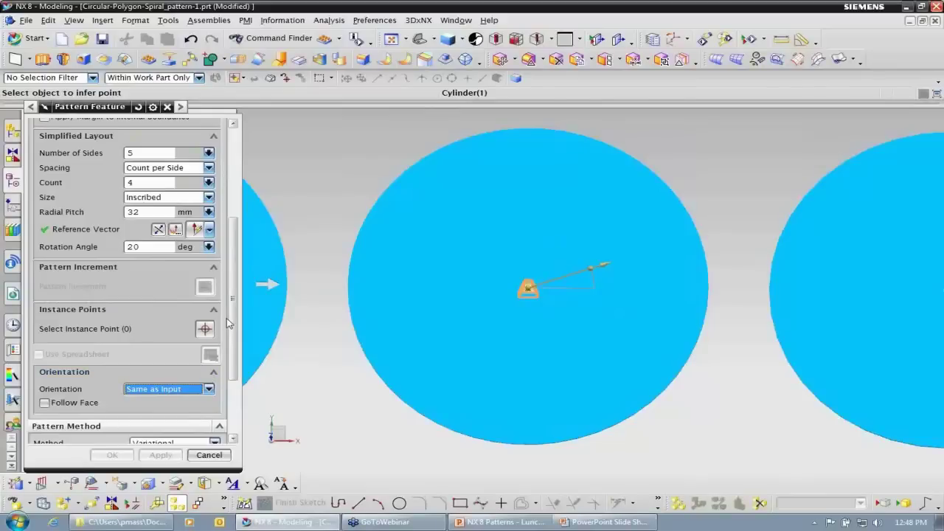
Step: Pick the second disc's face as the pattern boundary and create the polygon pattern
scroll(235, 317, "up", 4)
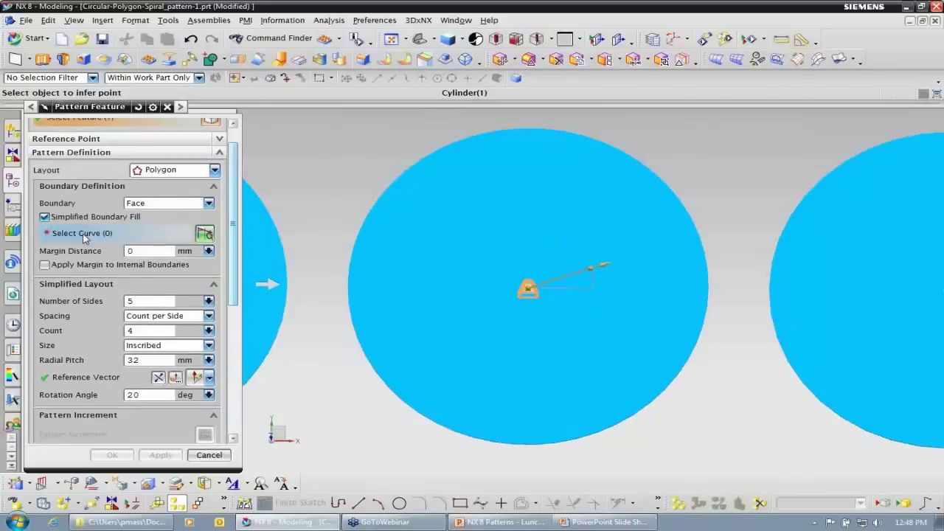
left_click(84, 234)
left_click(491, 244)
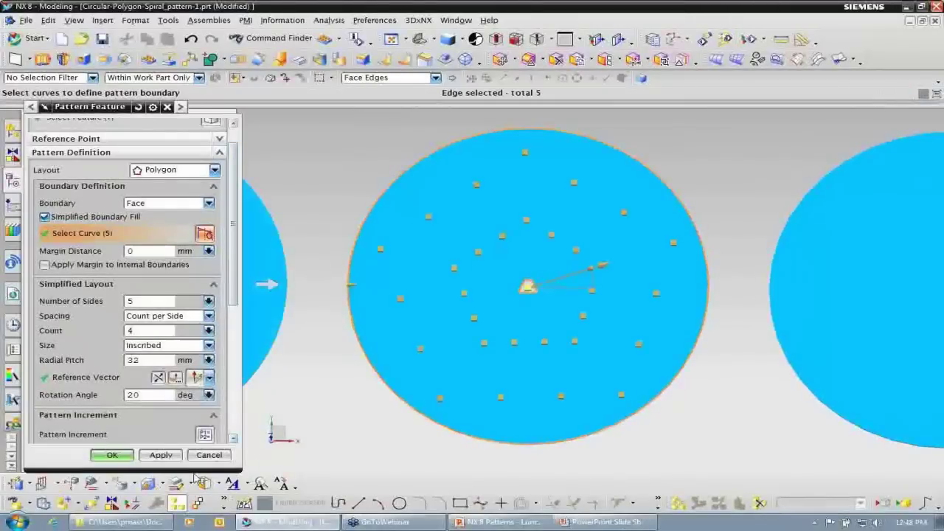
left_click(127, 458)
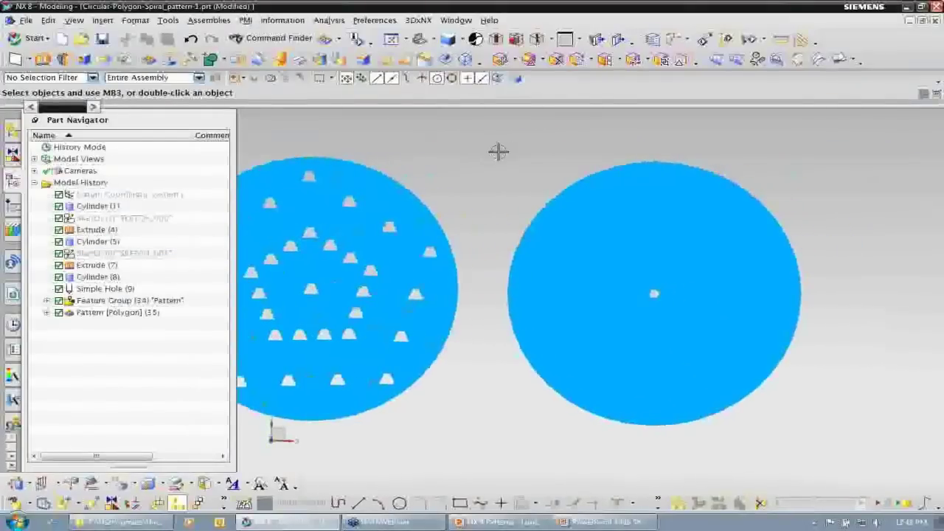
Step: Start a Pattern Feature with the Spiral layout and select the round hole at the centre of the third disc
left_click(103, 20)
mouse_move(168, 168)
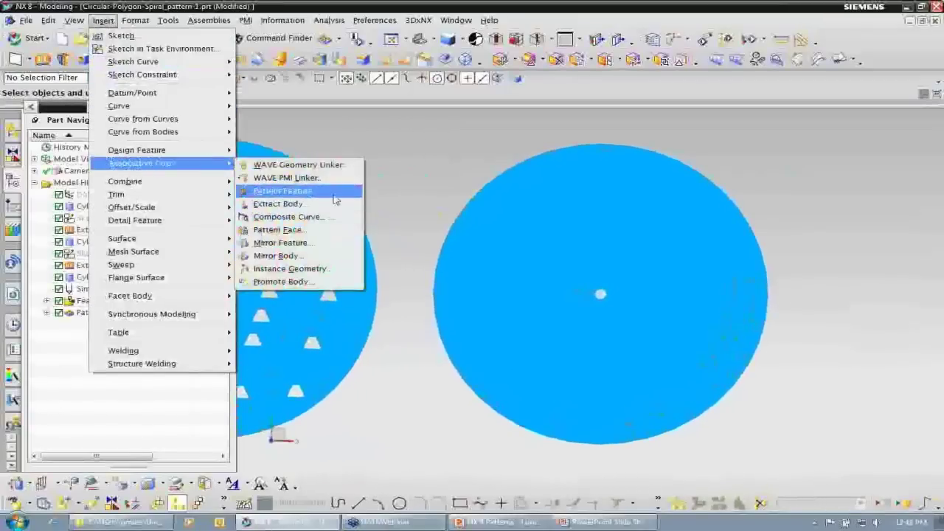
left_click(334, 193)
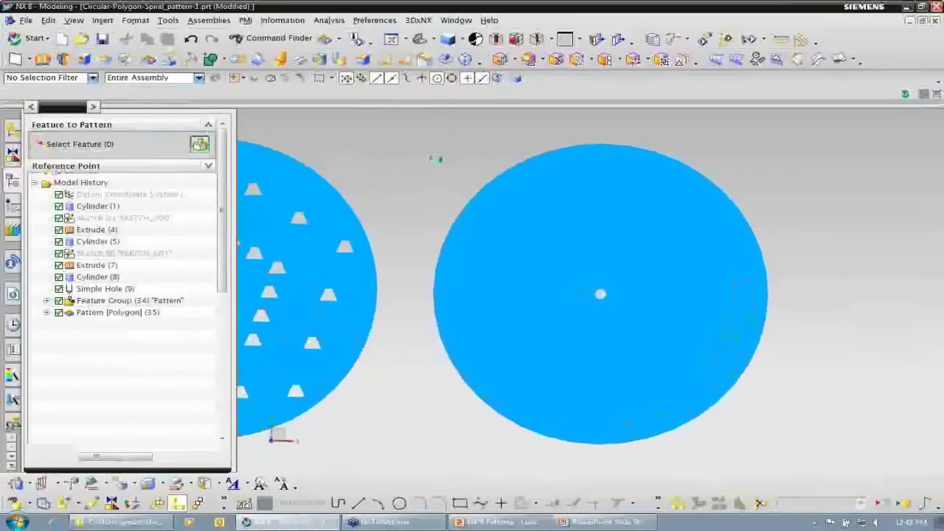
scroll(383, 156, "up", 4)
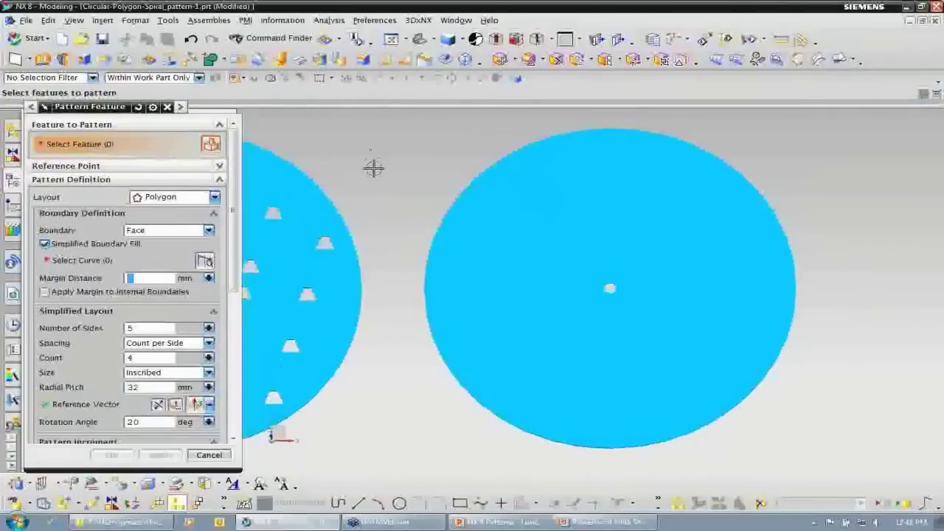
left_click(215, 196)
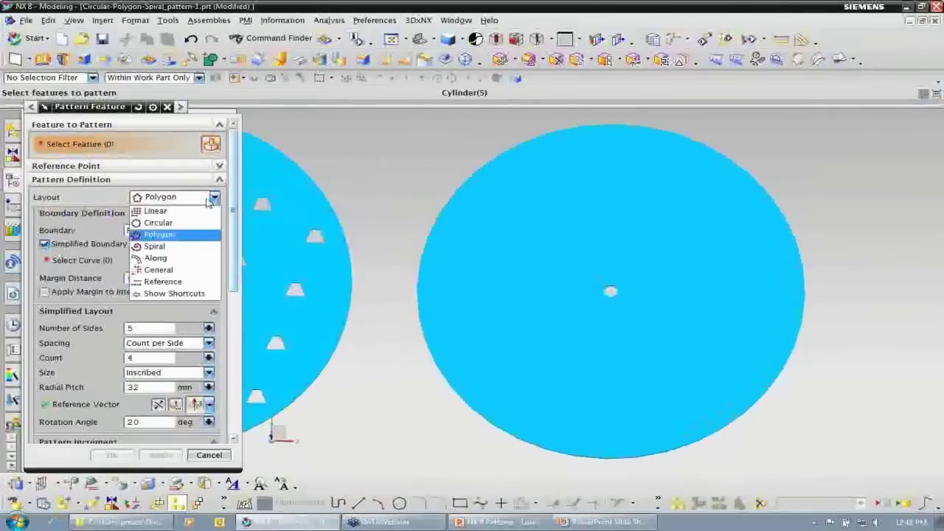
left_click(181, 248)
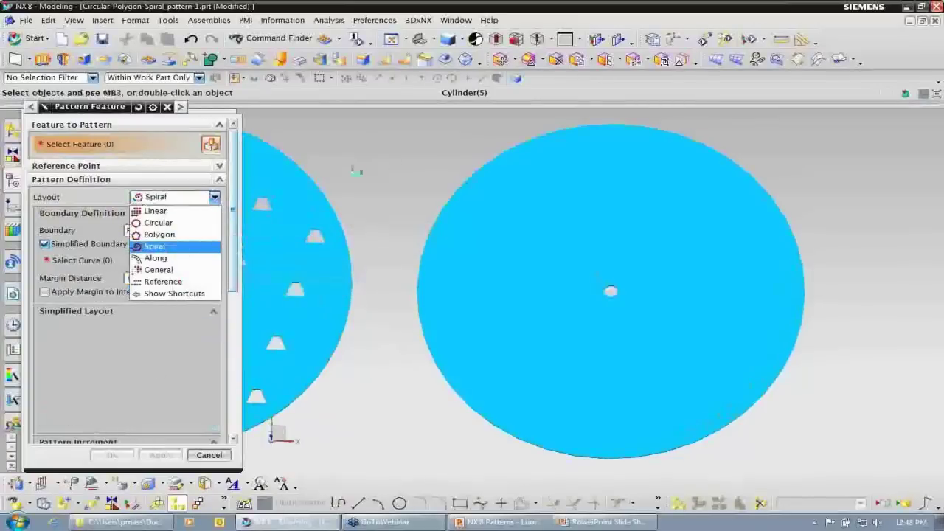
scroll(442, 163, "up", 1)
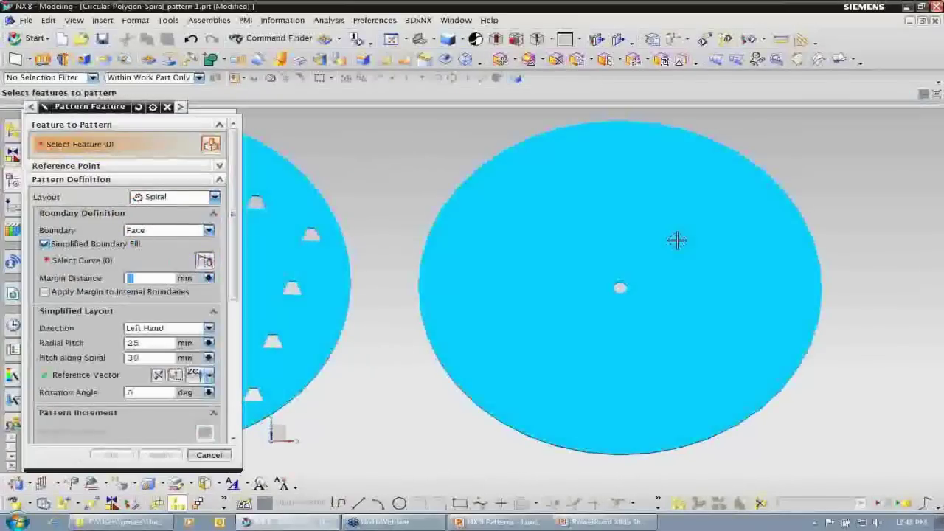
left_click(616, 283)
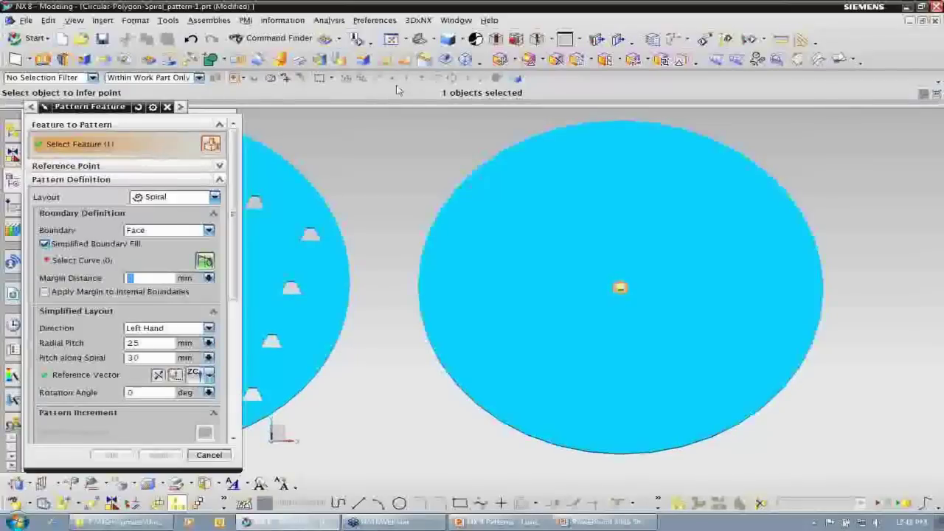
Step: Pick the third disc's face as the spiral pattern's boundary and set the Direction to Right Hand
left_click(130, 261)
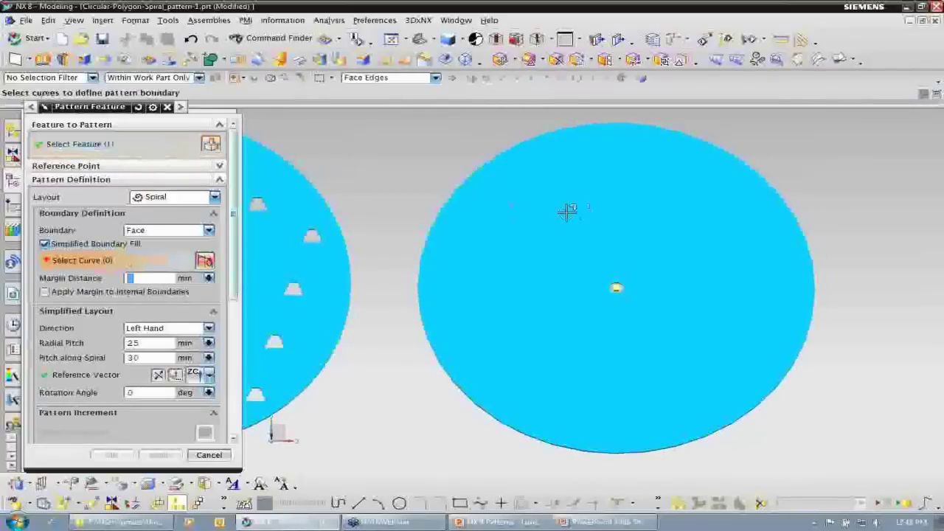
left_click(580, 206)
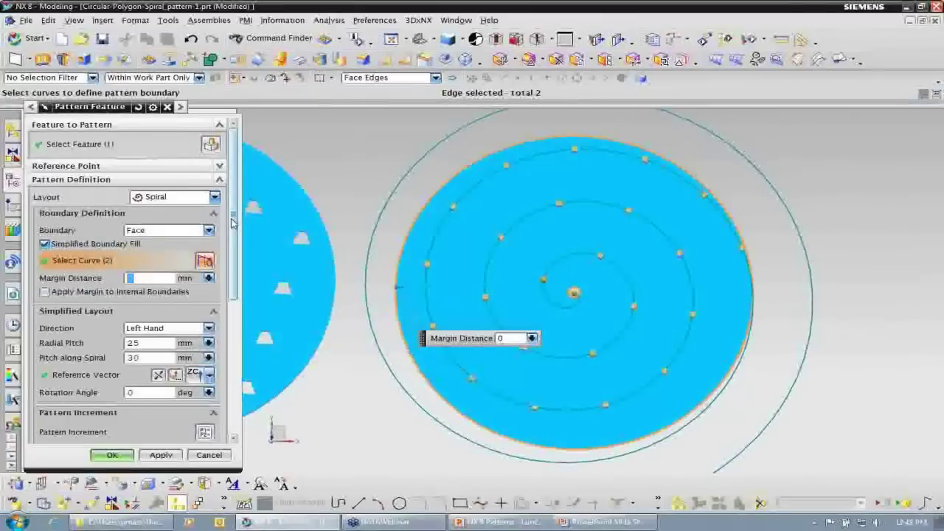
left_click(208, 329)
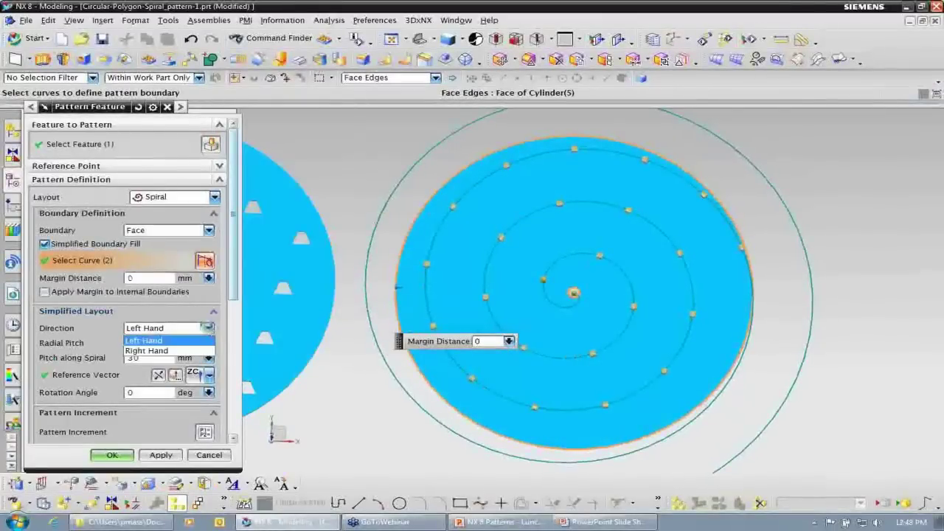
left_click(193, 351)
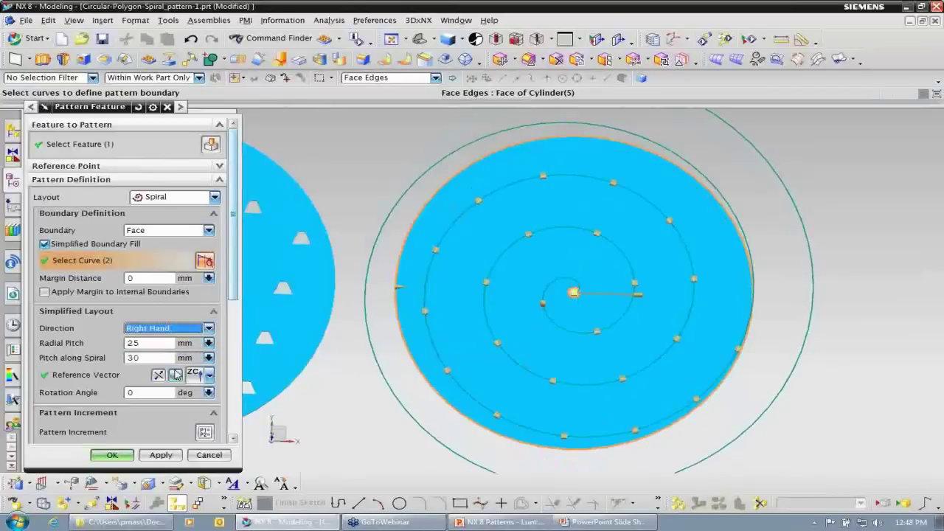
Step: Set the spiral's Radial Pitch to 30 mm, create the pattern and fit all three discs in the view
left_click_drag(235, 256, 248, 276)
scroll(708, 251, "up", 3)
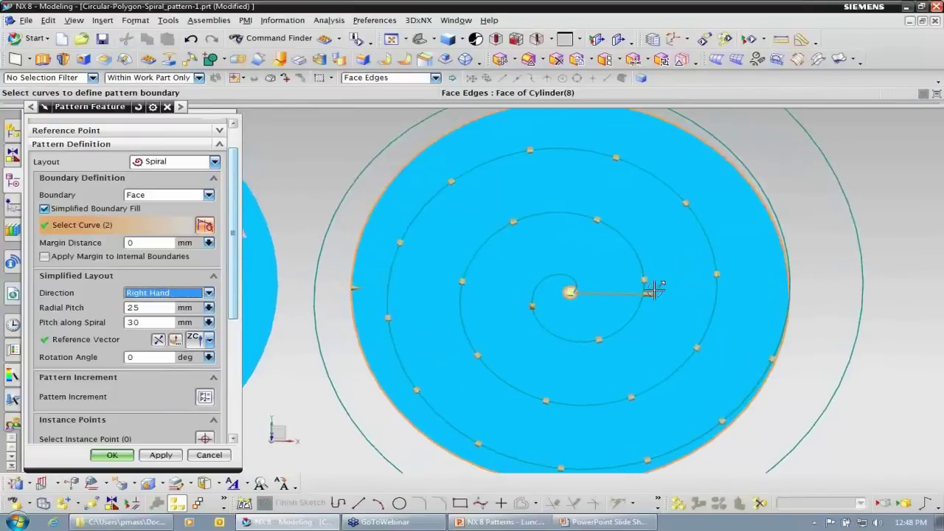
left_click(654, 293)
left_click_drag(654, 293, 659, 295)
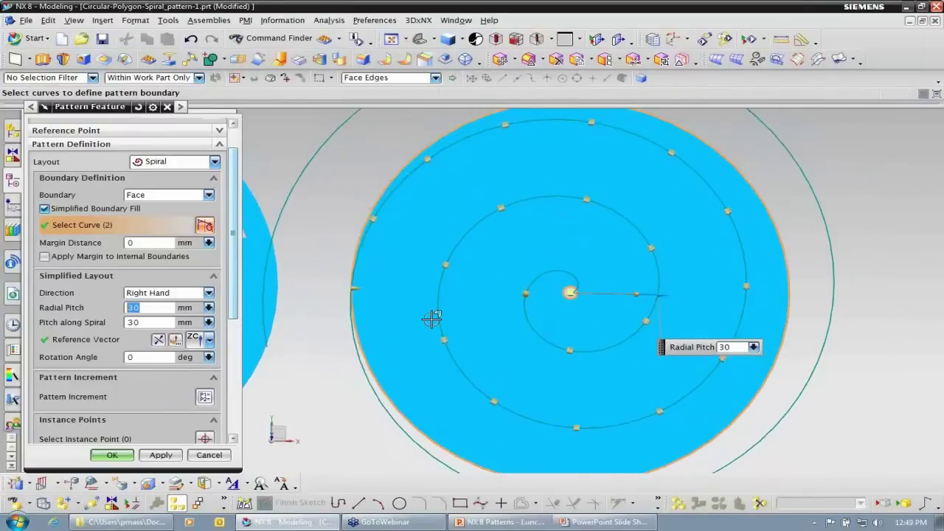
scroll(400, 262, "down", 1)
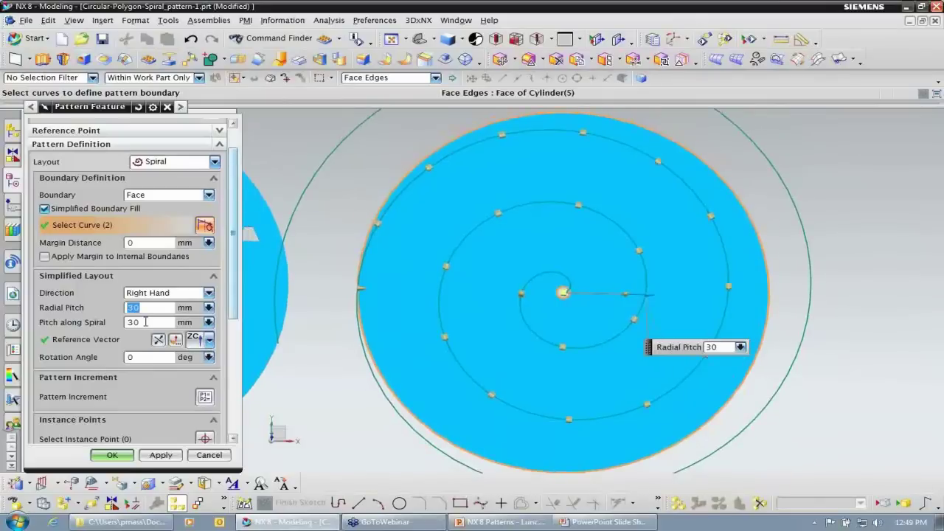
scroll(235, 259, "down", 5)
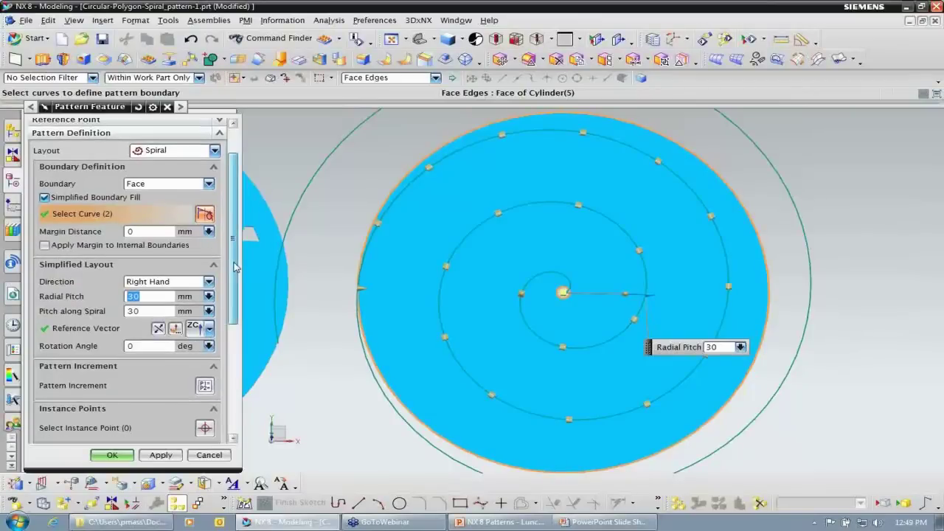
left_click(112, 455)
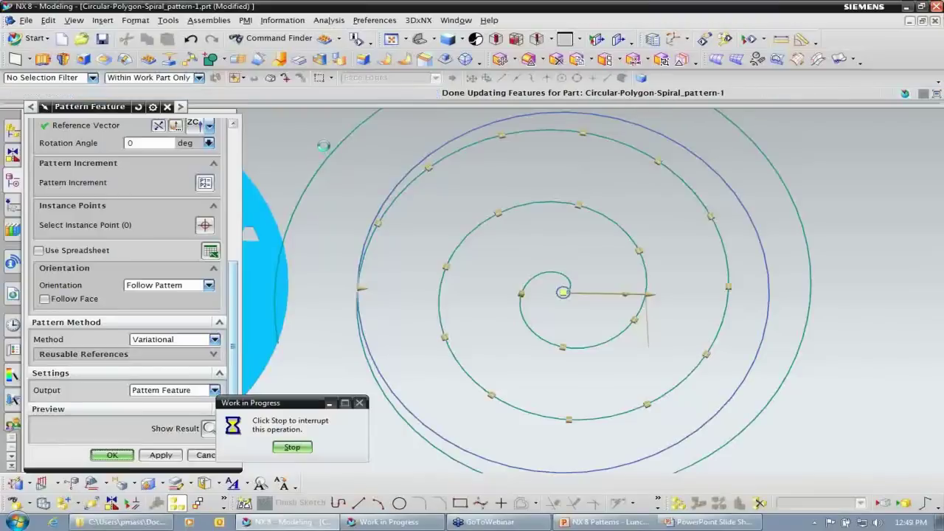
key("ctrl+f")
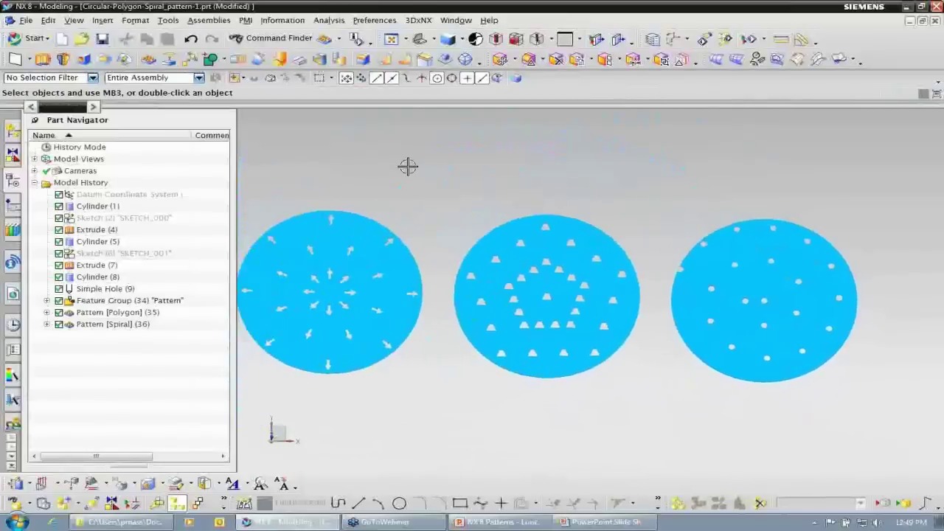
Step: Start a Pattern Feature and open its help documentation in a maximized window
left_click(97, 22)
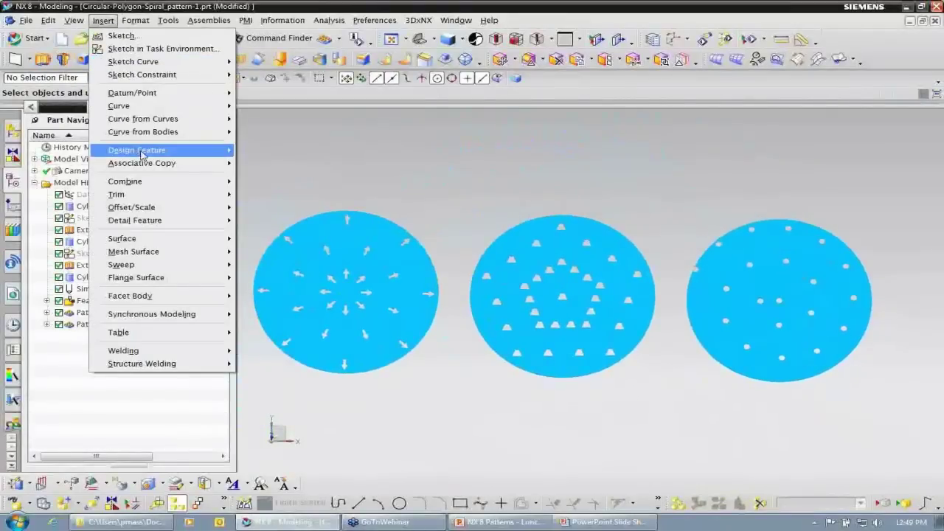
mouse_move(170, 163)
left_click(308, 191)
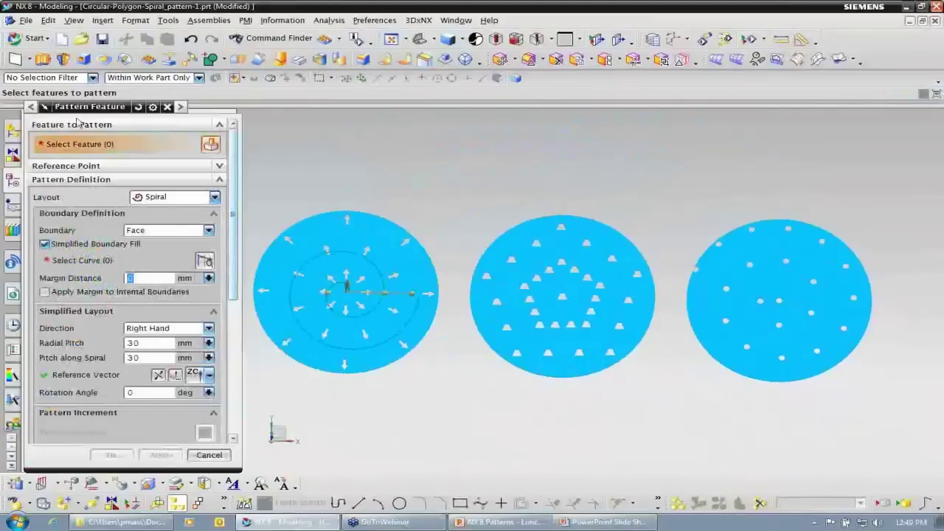
left_click_drag(90, 111, 449, 111)
key("F1")
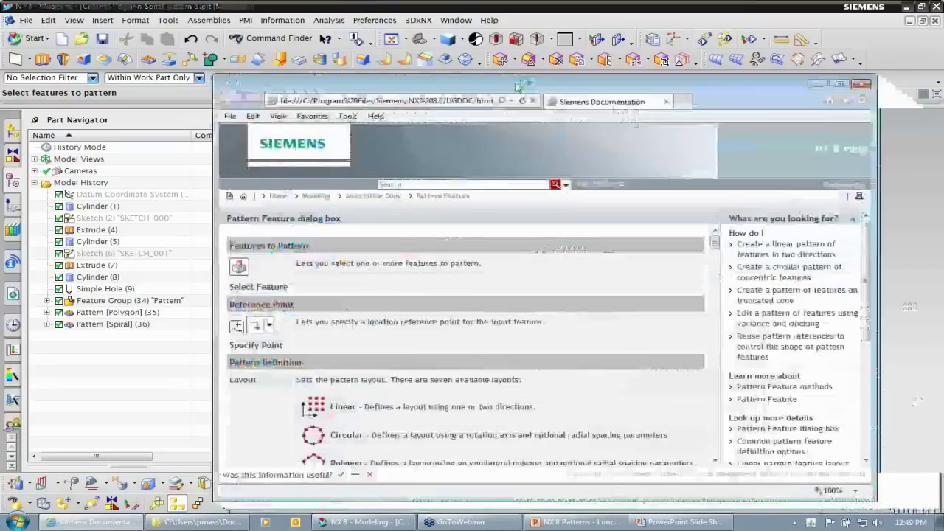
left_click_drag(517, 87, 491, 59)
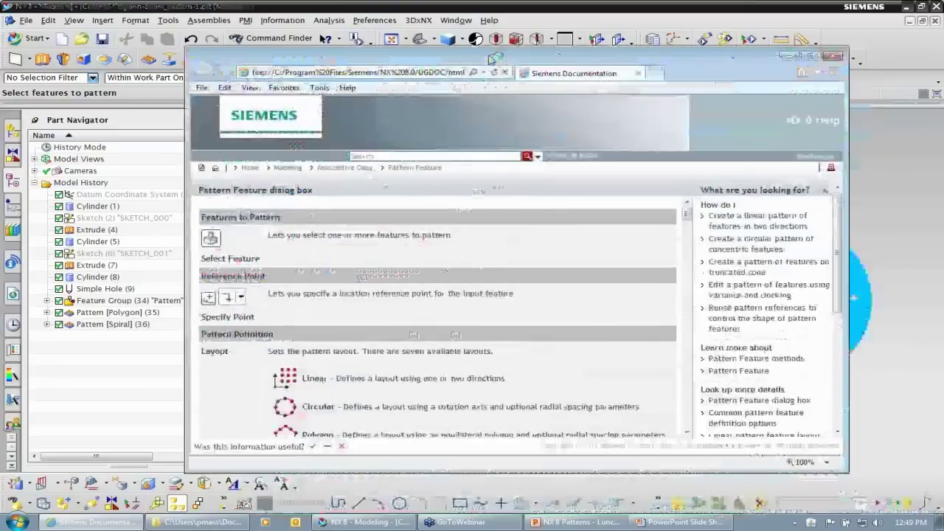
double_click(491, 59)
Step: Read the Pattern Feature dialog box help from the layout types through to the pattern methods, and close the help and the command
scroll(518, 213, "down", 15)
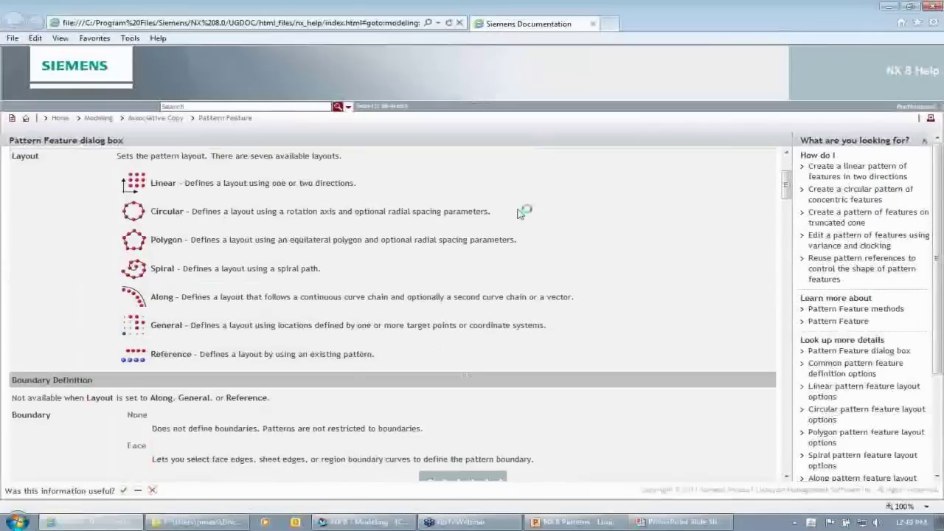
scroll(519, 214, "down", 13)
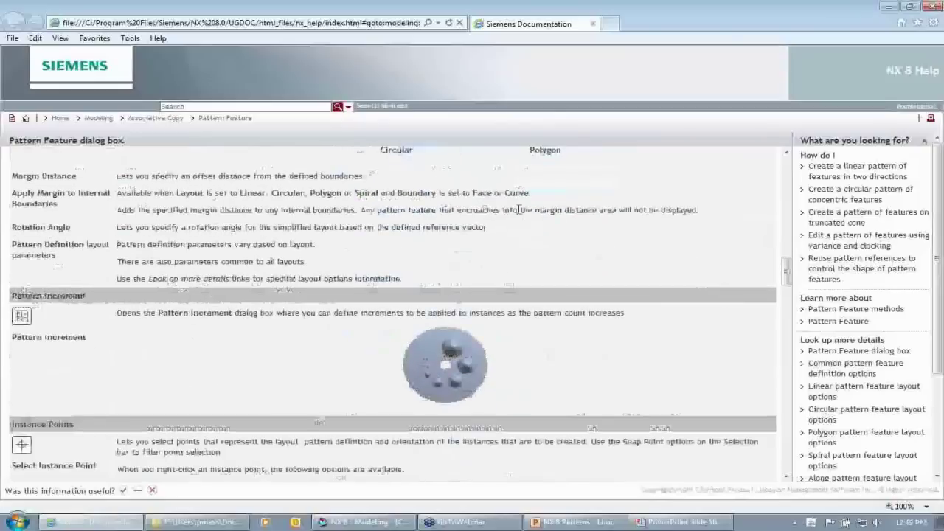
scroll(519, 211, "down", 10)
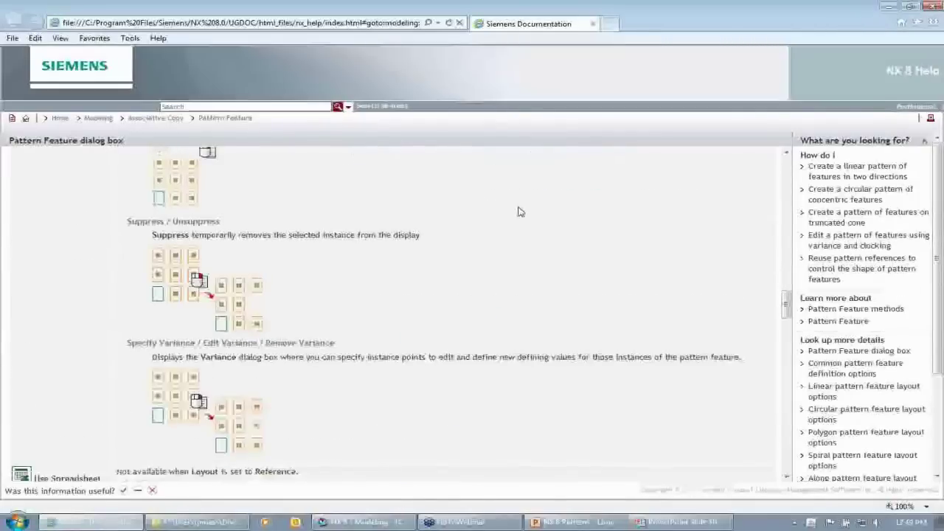
scroll(518, 212, "down", 5)
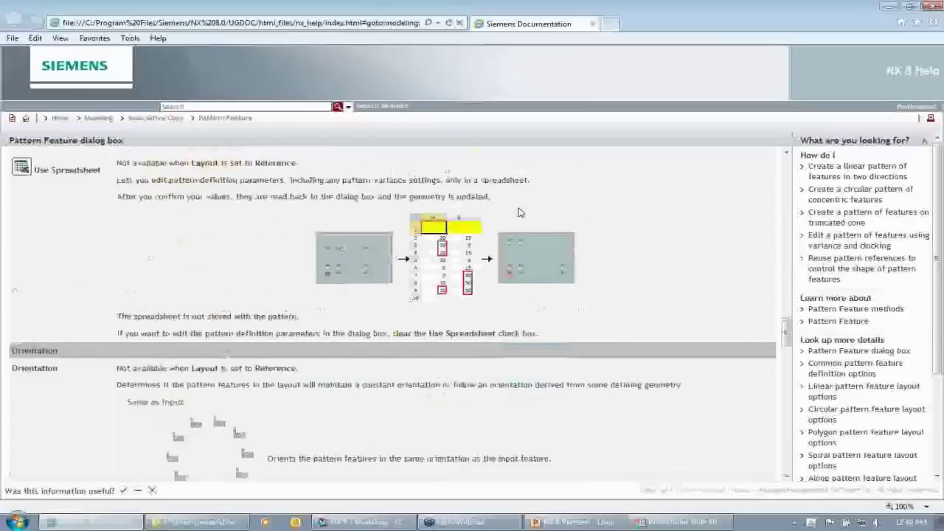
scroll(519, 213, "down", 5)
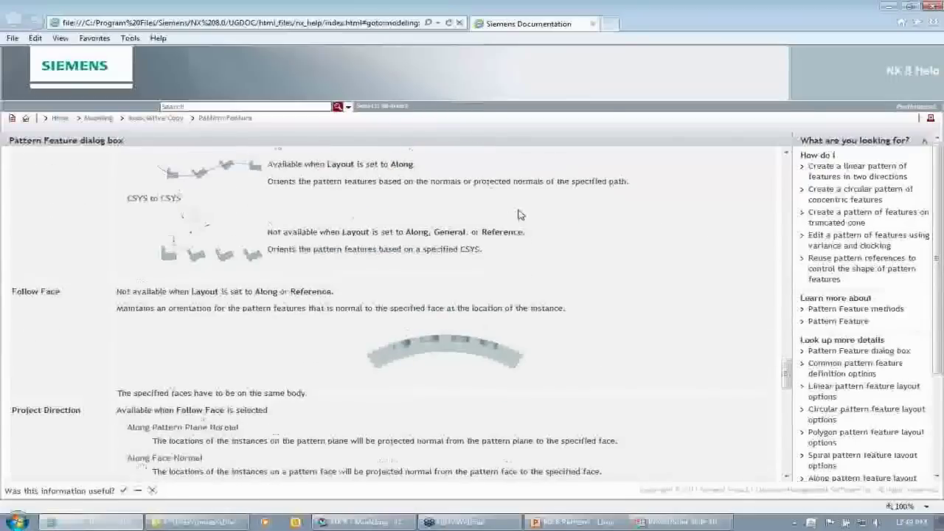
scroll(519, 214, "down", 5)
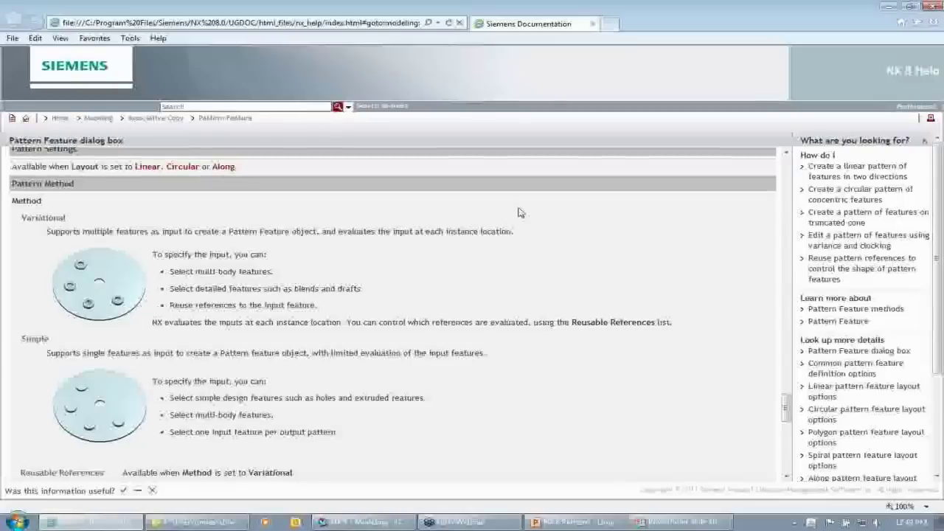
scroll(520, 211, "down", 4)
scroll(524, 211, "up", 3)
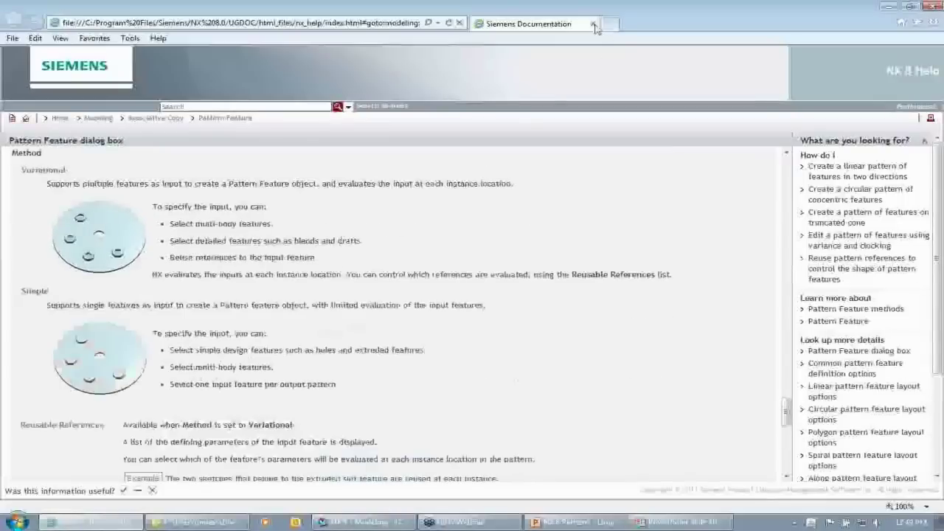
left_click(594, 24)
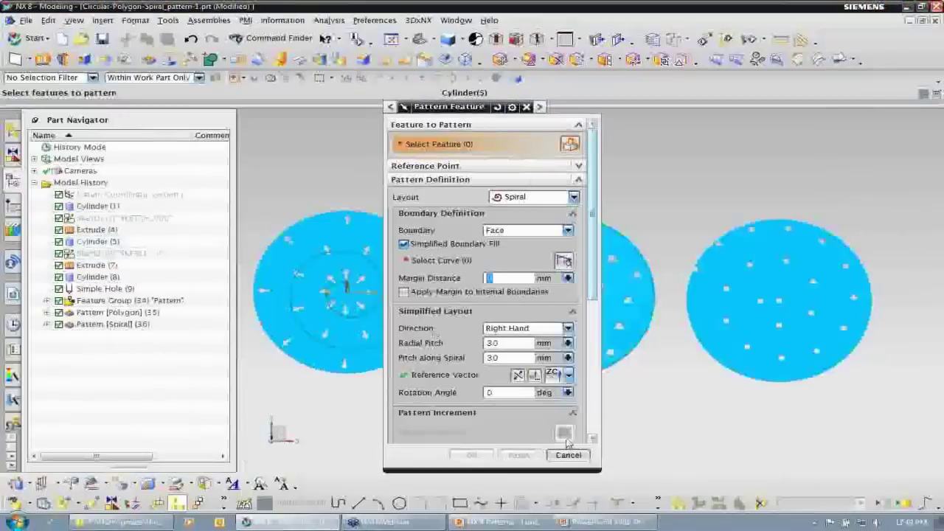
left_click(568, 455)
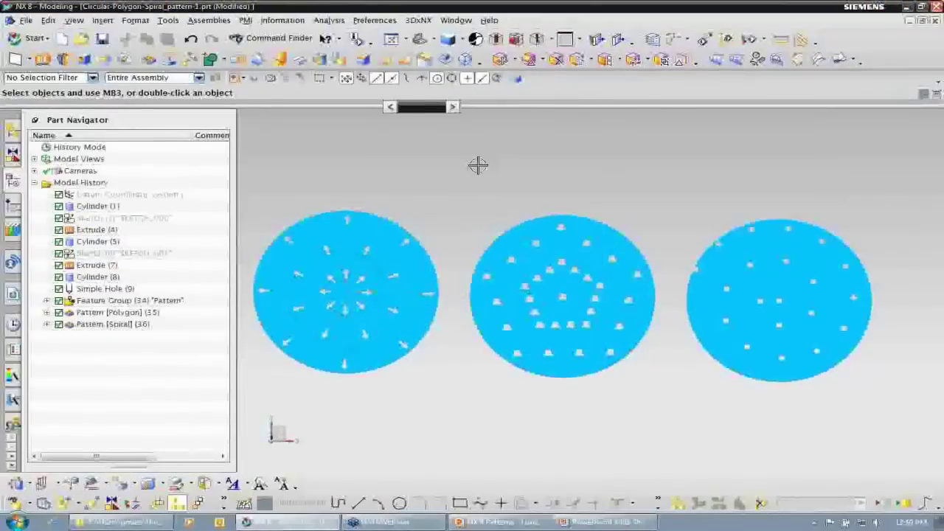
Step: Open the part Allong Curve-1.prt, inspect it from several standard views and set the top view
left_click(81, 41)
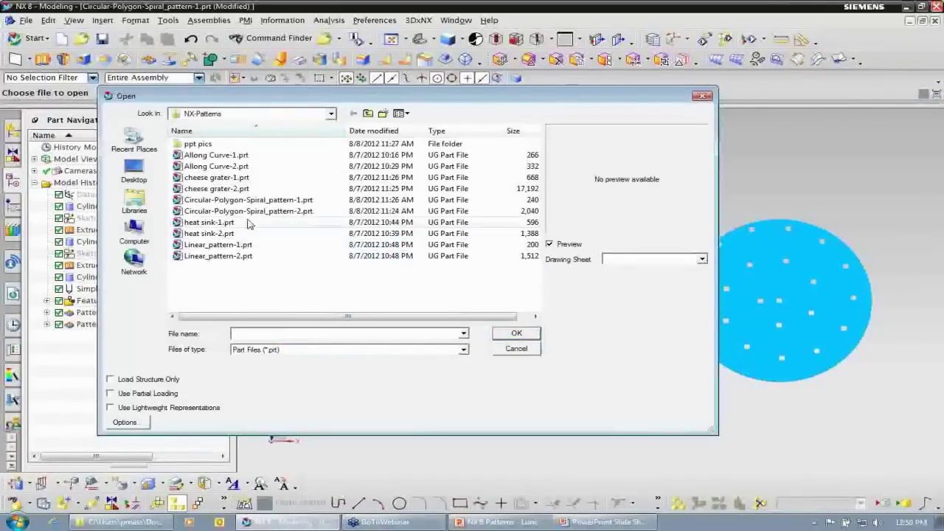
double_click(248, 156)
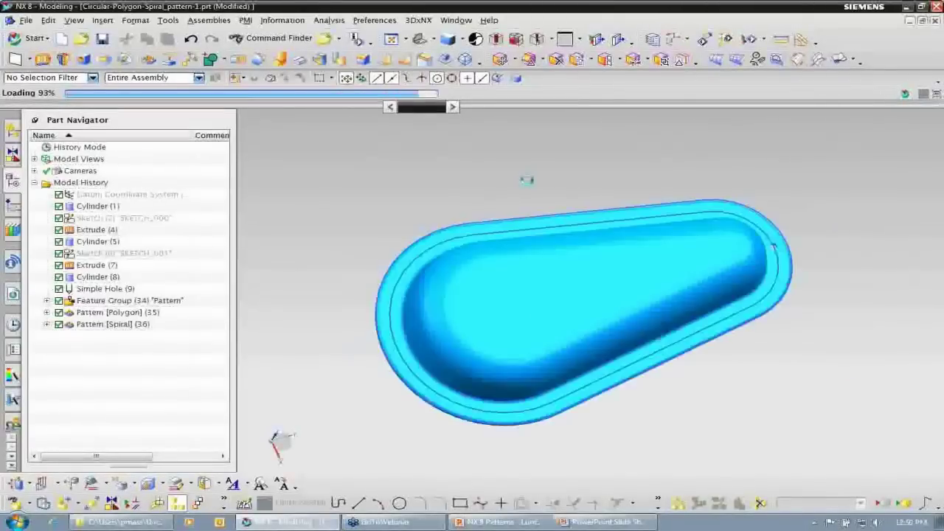
scroll(527, 180, "up", 2)
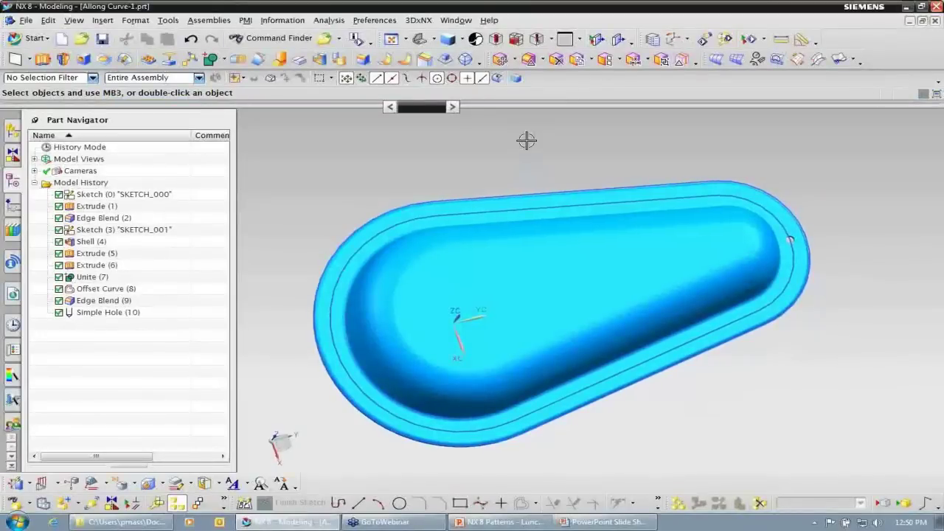
key("ctrl+alt+r")
key("Home")
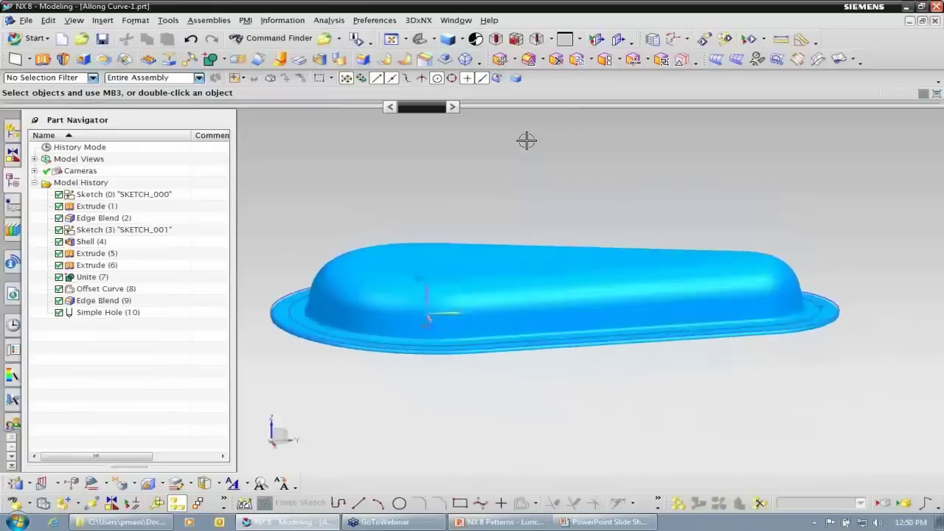
key("End")
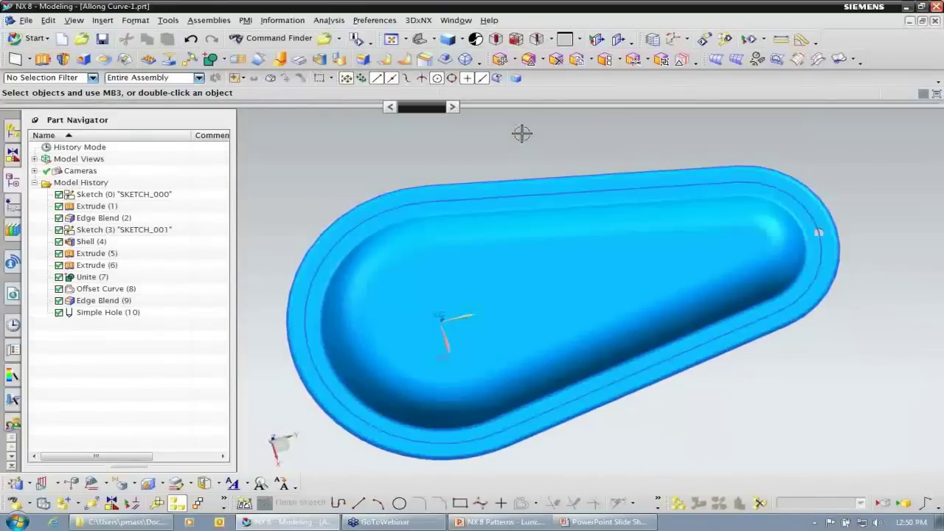
key("ctrl+alt+t")
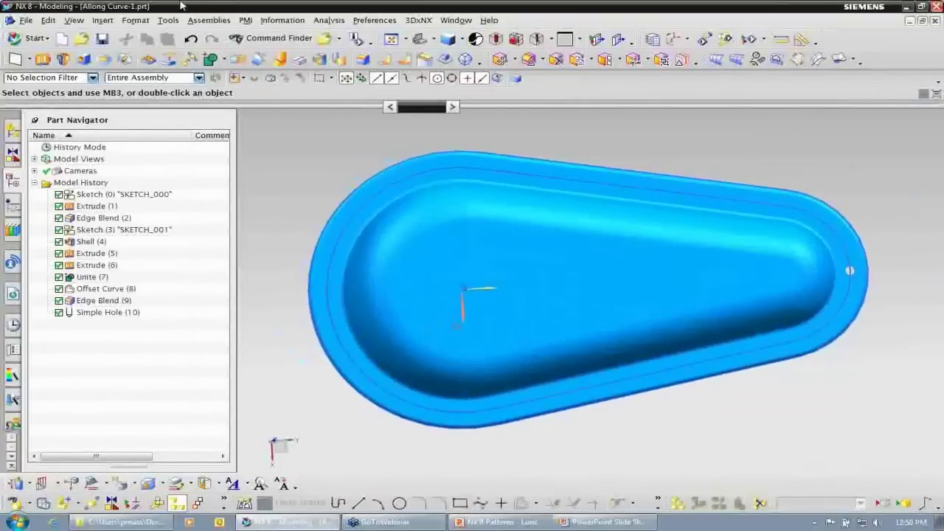
Step: Start a Pattern Feature and select the simple hole at the narrow end of the cover's flange
left_click(103, 21)
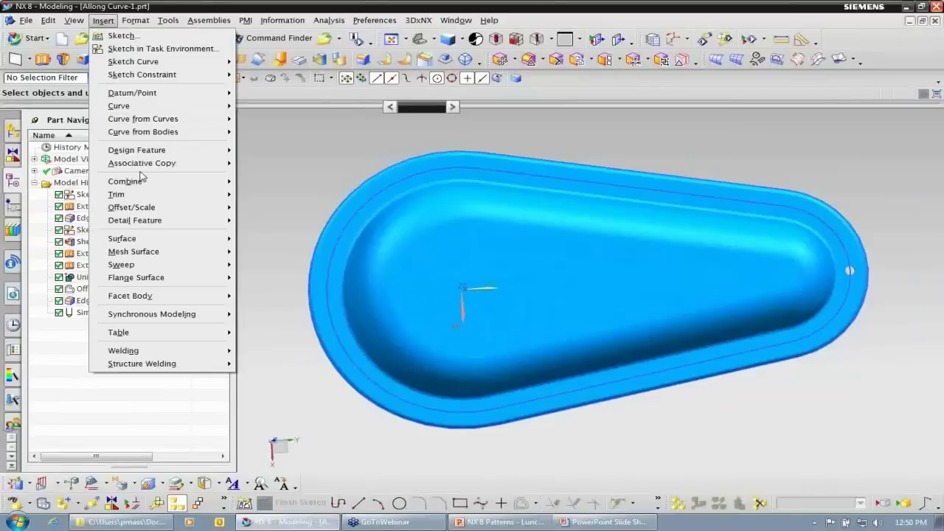
mouse_move(144, 164)
left_click(349, 194)
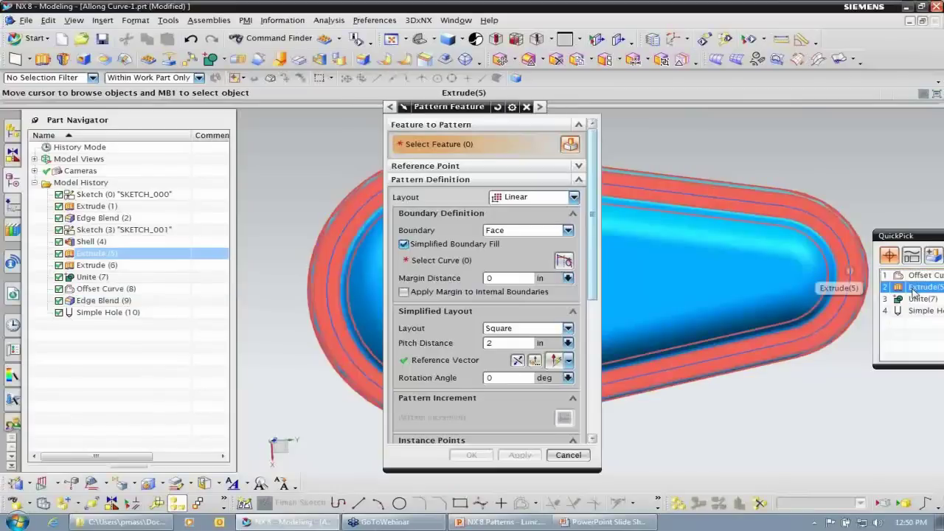
left_click(912, 308)
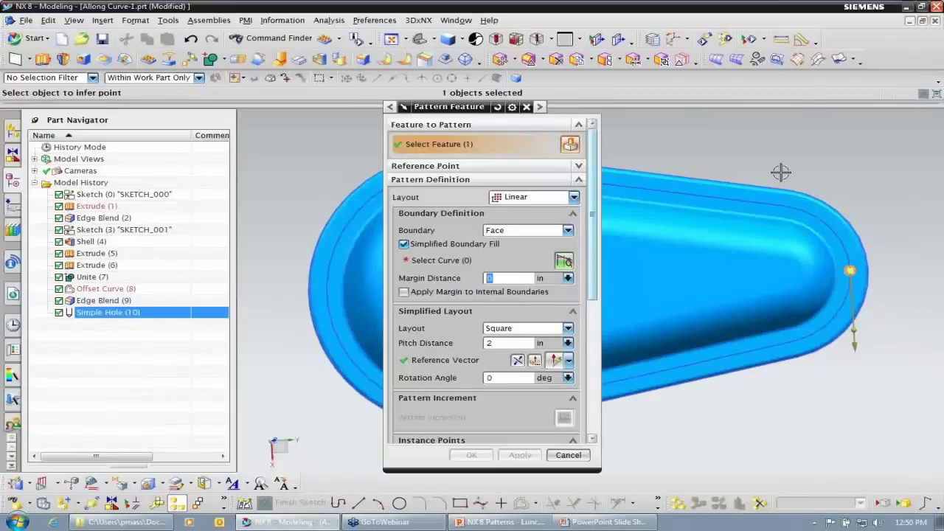
Step: Set the pattern layout to Along and pick the connected offset curve around the flange as its path
left_click(574, 197)
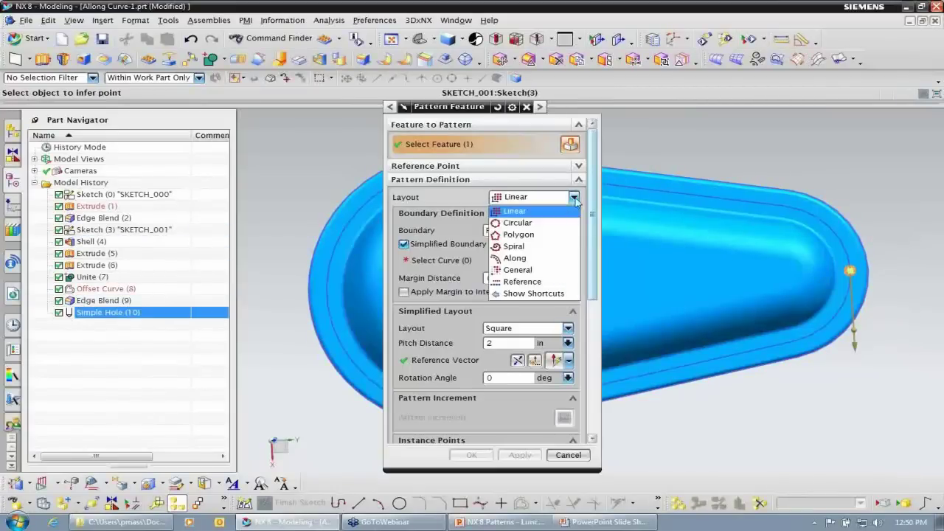
left_click(555, 259)
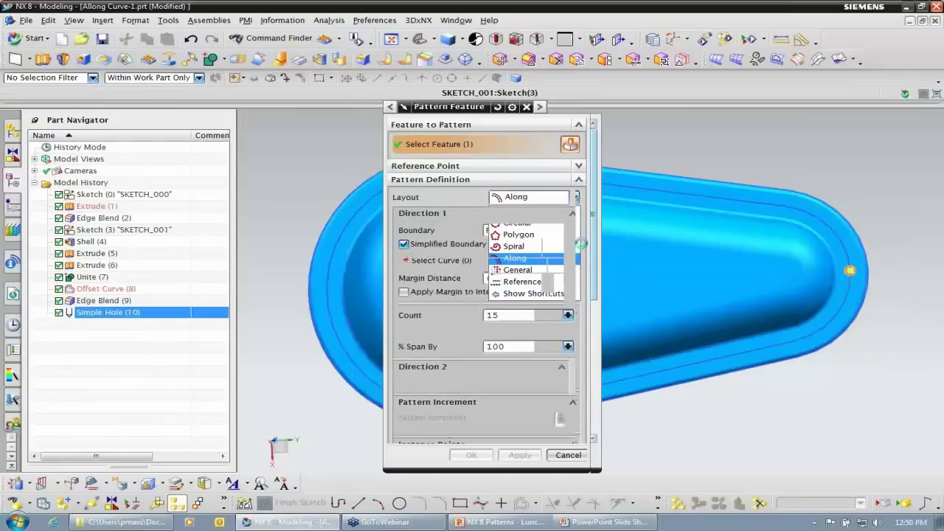
left_click(487, 248)
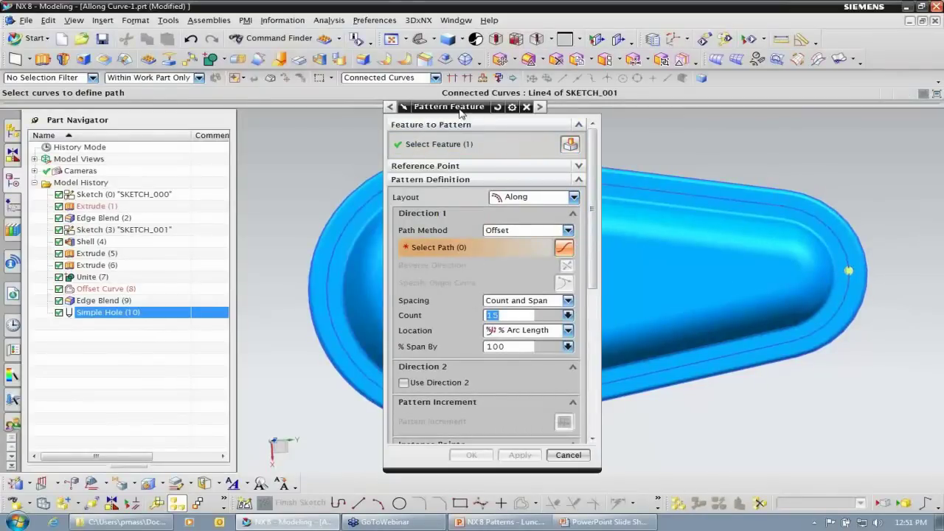
left_click_drag(460, 111, 148, 111)
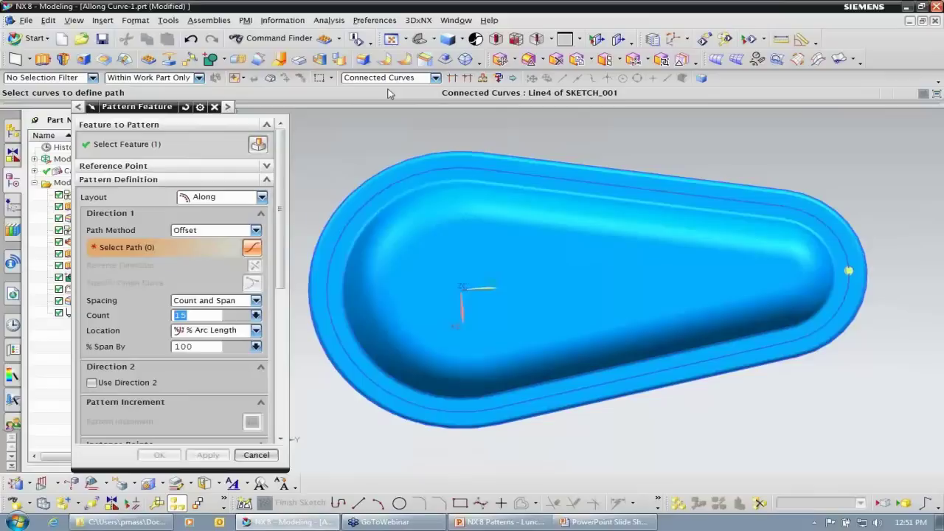
left_click(656, 190)
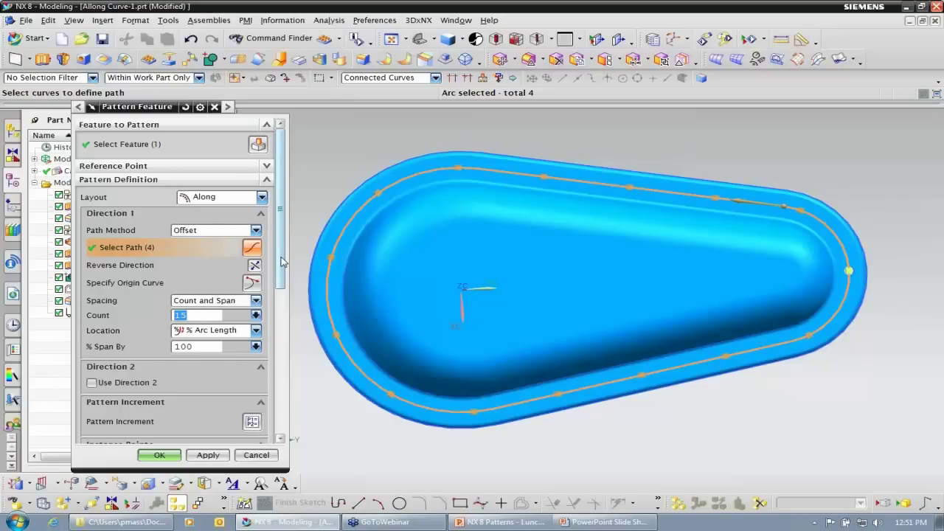
Step: Set the pattern's Output to Pattern Feature and create the holes along the flange
left_click_drag(283, 262, 271, 461)
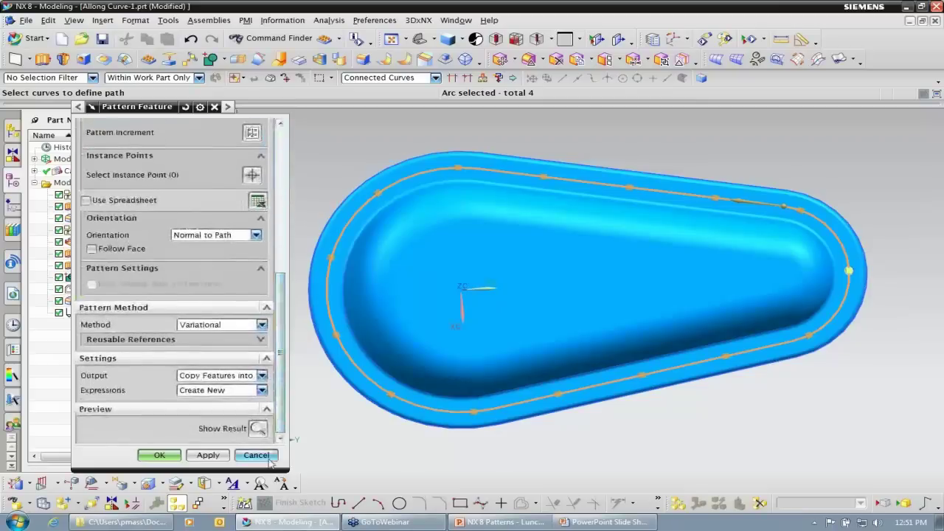
left_click(262, 375)
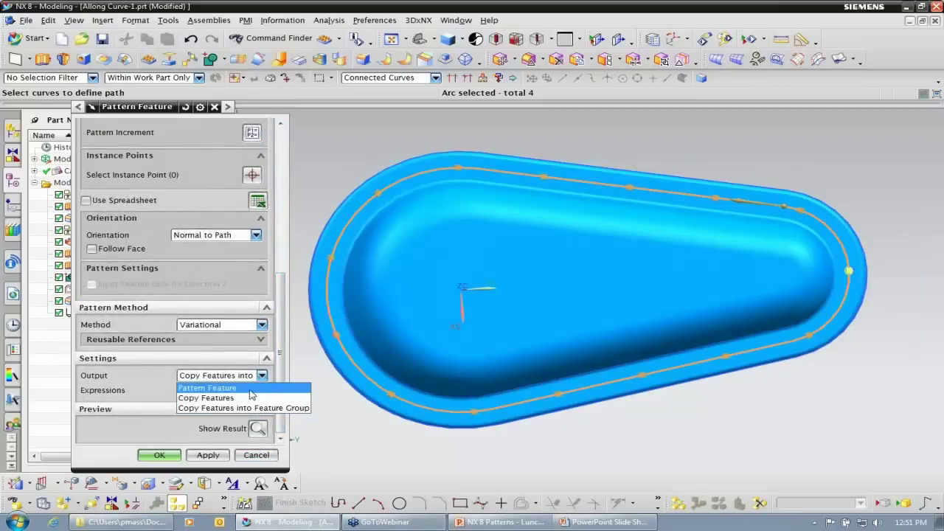
left_click(210, 390)
left_click(159, 455)
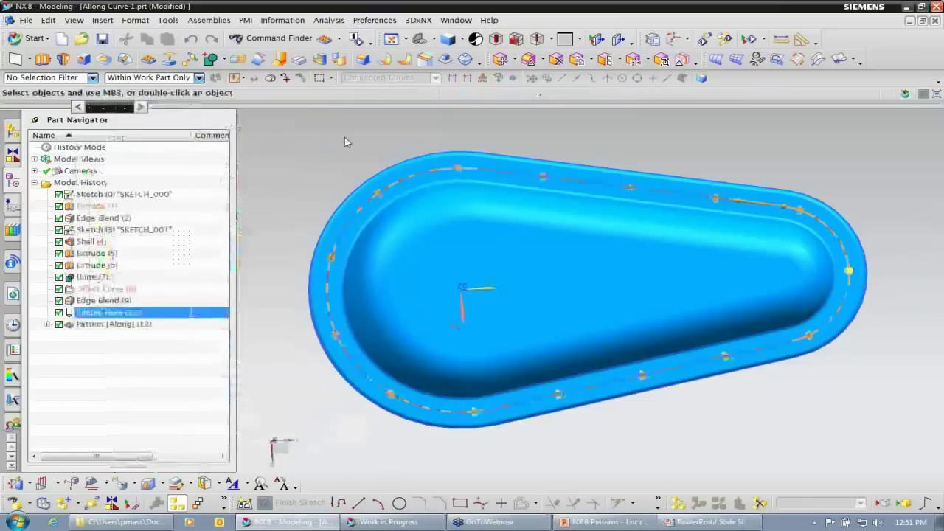
mouse_move(316, 171)
middle_mouse_down()
mouse_move(320, 163)
mouse_move(316, 174)
middle_mouse_up()
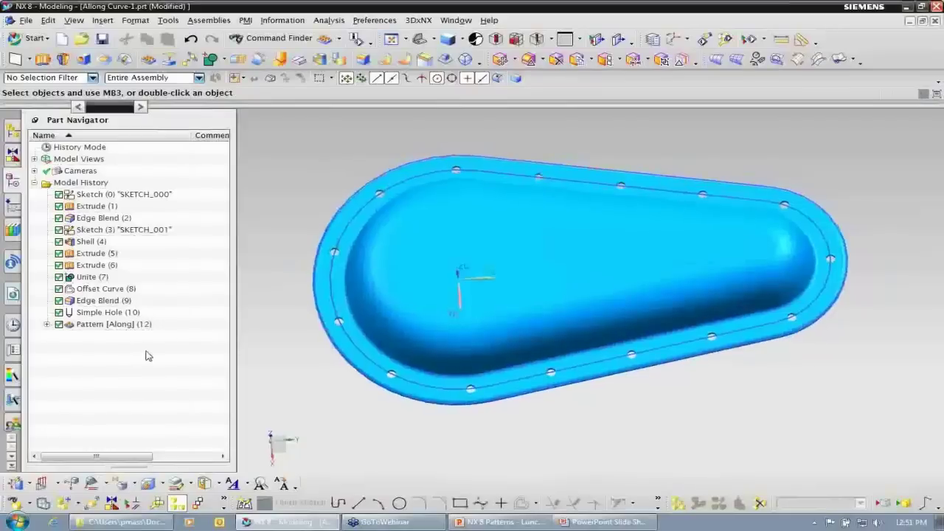
Step: Expand the Along hole pattern and override the Diameter of Instance[7][0] to enlarge that single hole
left_click(46, 323)
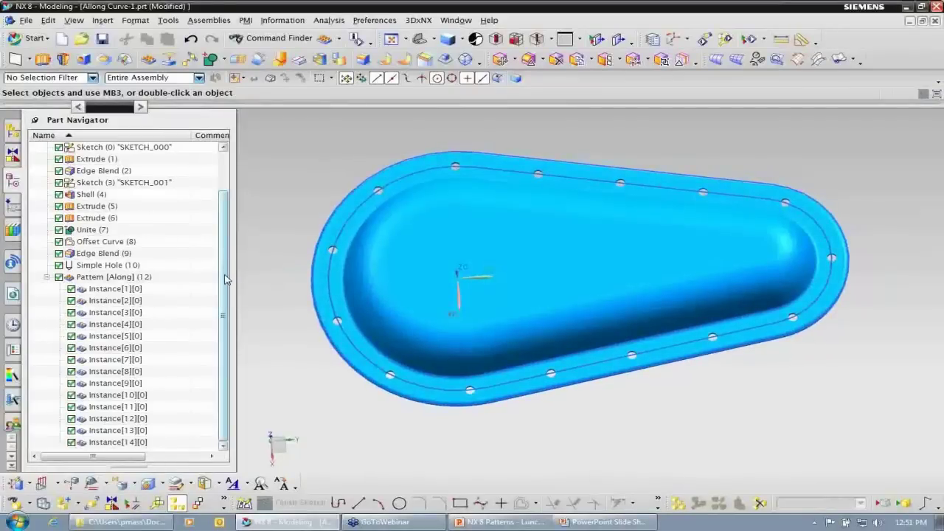
middle_click_drag(279, 219, 278, 219)
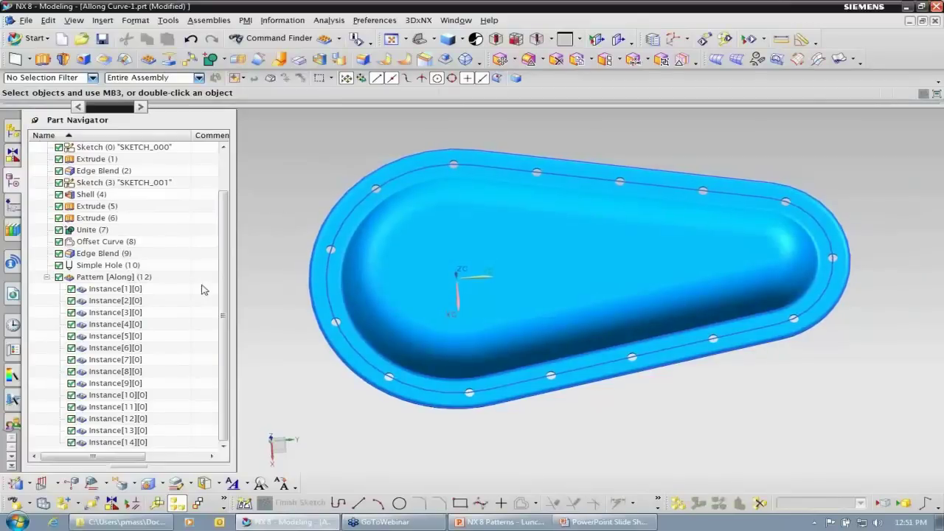
double_click(103, 361)
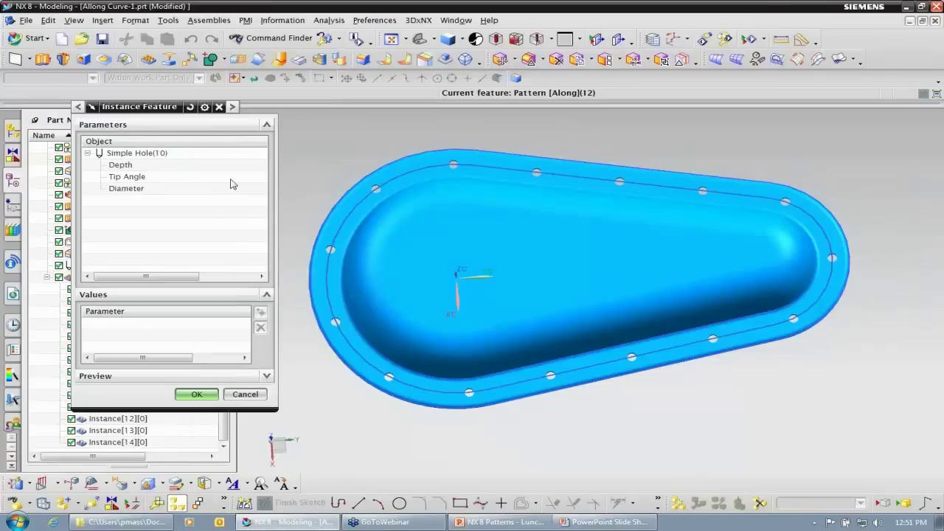
left_click(143, 189)
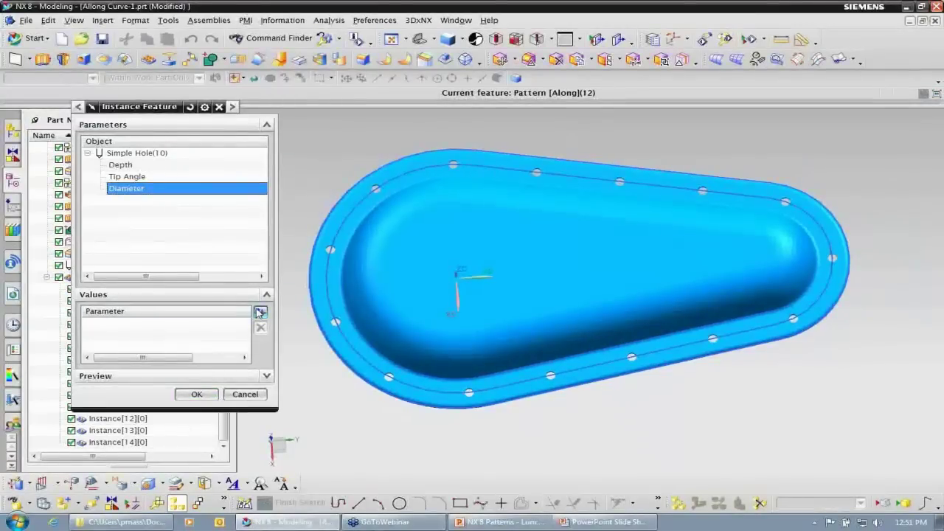
left_click(259, 313)
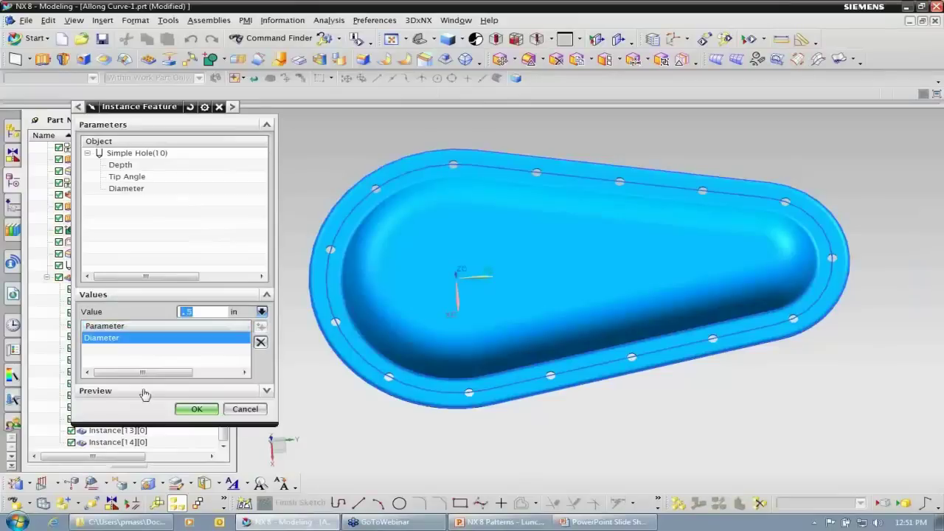
left_click(193, 409)
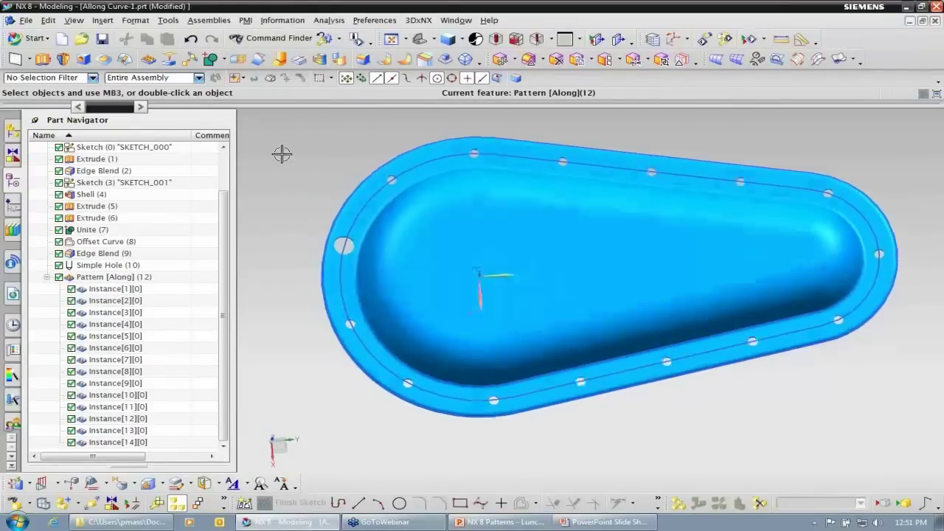
scroll(319, 237, "up", 2)
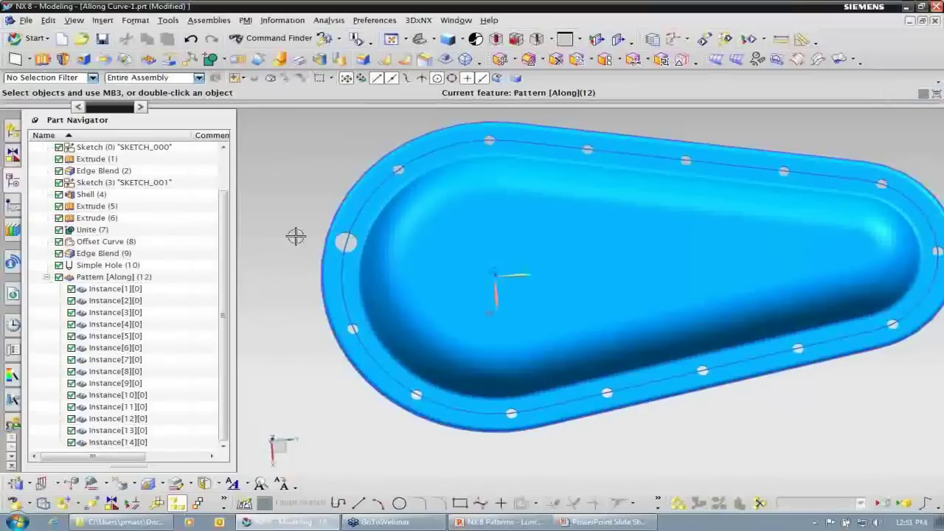
scroll(281, 236, "down", 2)
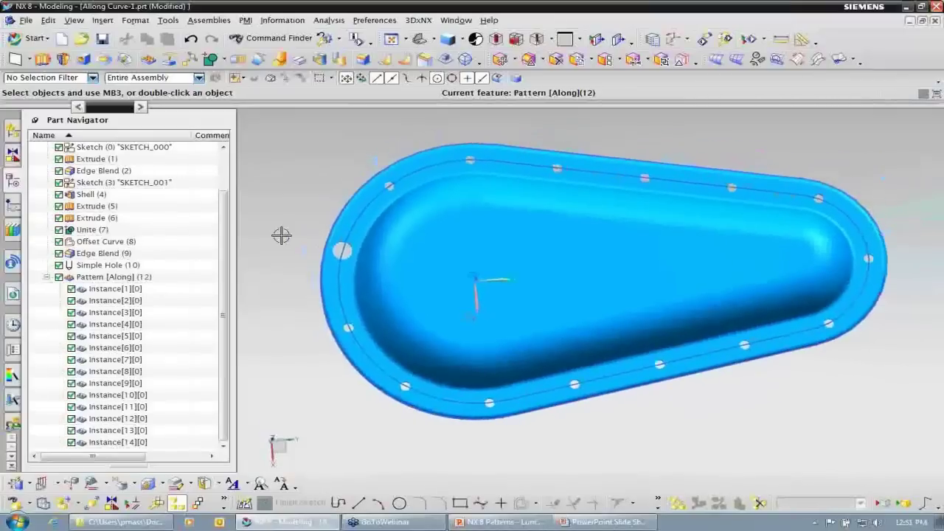
mouse_move(281, 236)
middle_mouse_down()
mouse_move(261, 179)
mouse_move(267, 164)
mouse_move(301, 168)
middle_mouse_up()
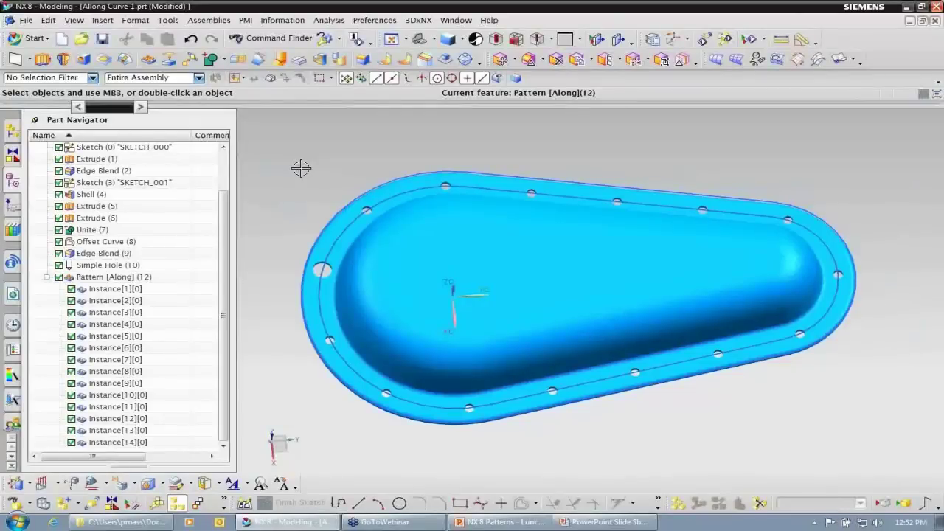
mouse_move(301, 168)
middle_mouse_down()
mouse_move(302, 156)
mouse_move(340, 163)
mouse_move(325, 170)
middle_mouse_up()
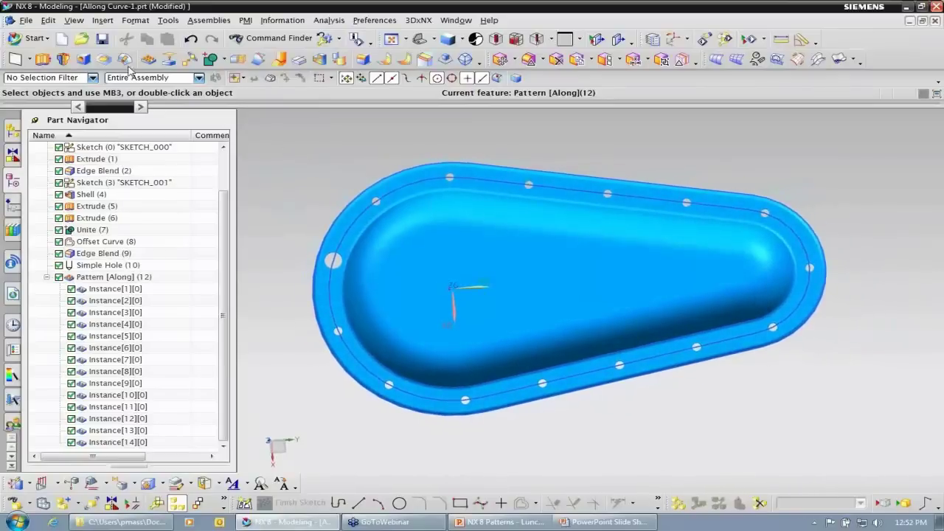
Step: Open the part heat sink-1.prt from the NX-Patterns folder
left_click(83, 38)
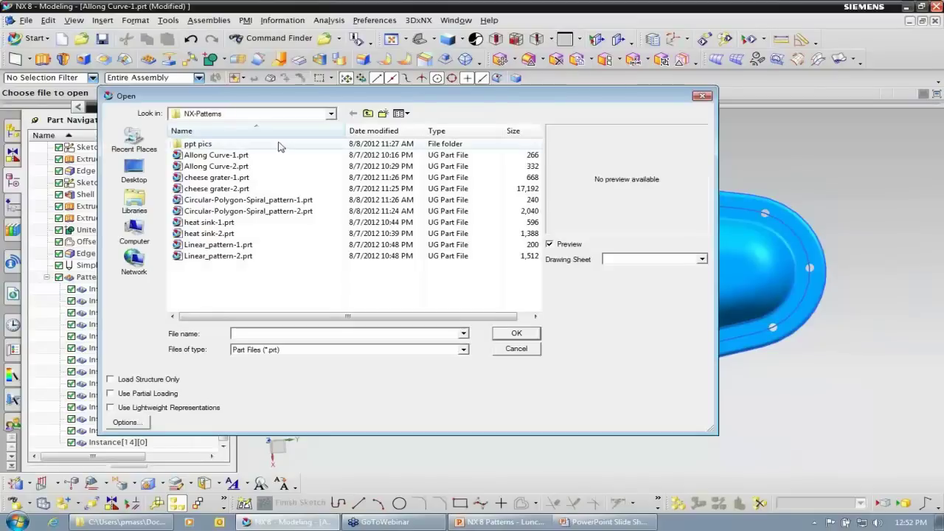
left_click(209, 222)
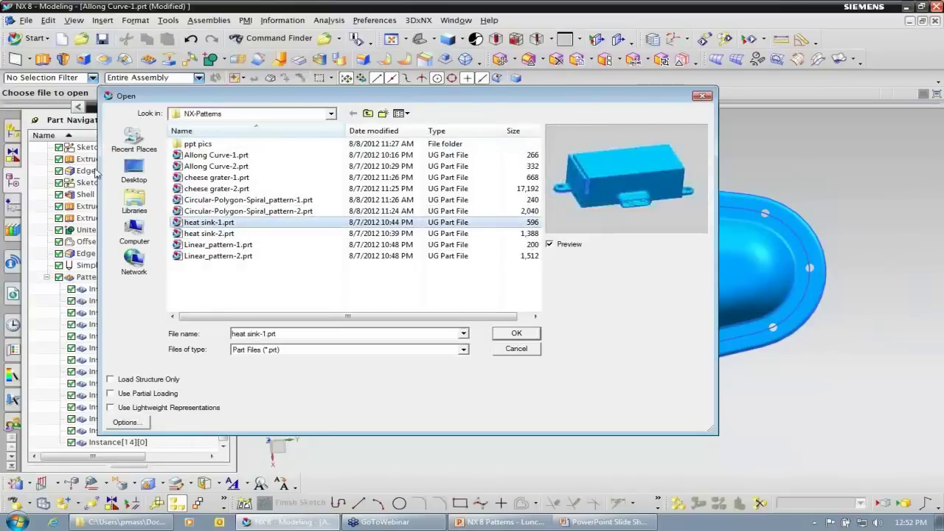
left_click(518, 332)
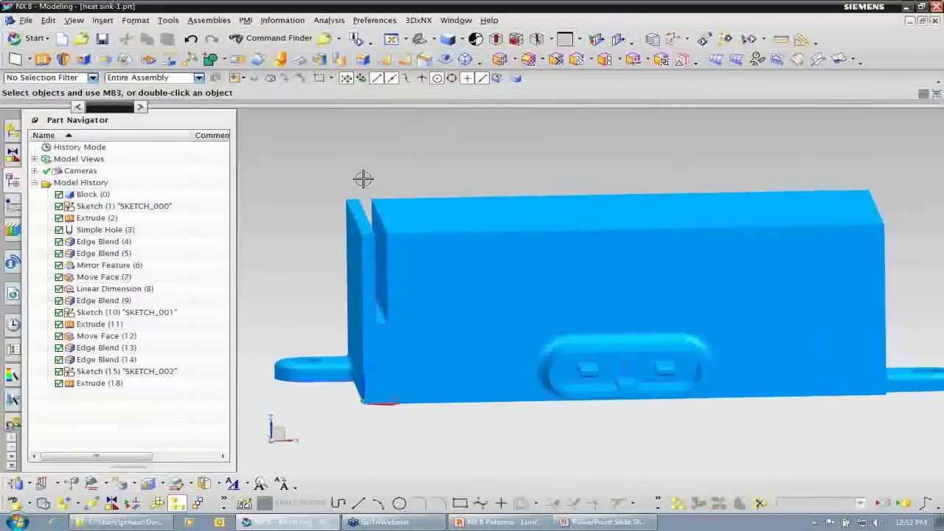
Step: Start a Pattern Feature with a Linear layout and Boundary set to None, selecting the narrow slot cut at the block's end
left_click(103, 21)
mouse_move(206, 163)
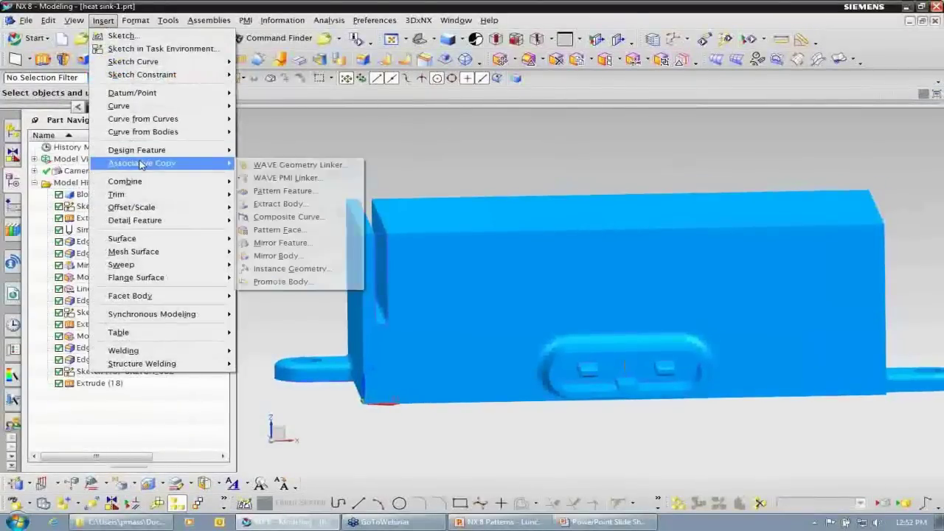
left_click(324, 194)
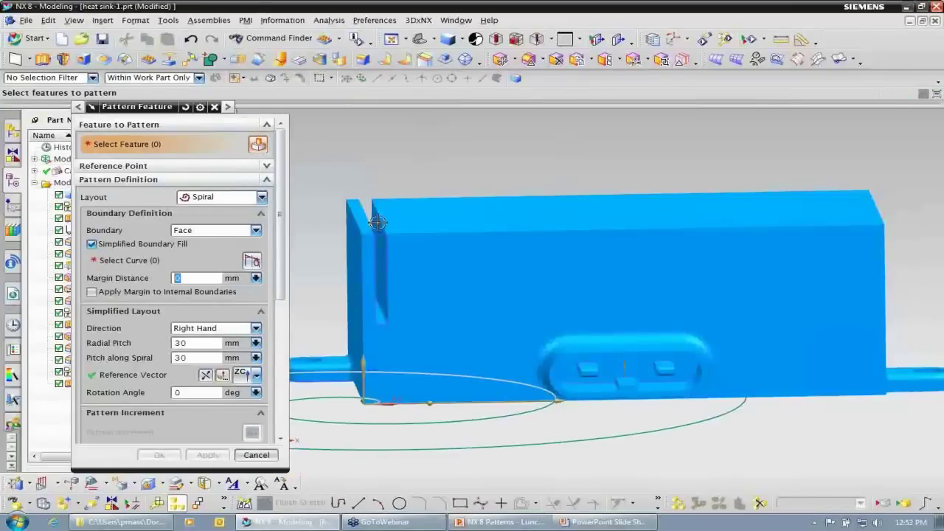
left_click(261, 197)
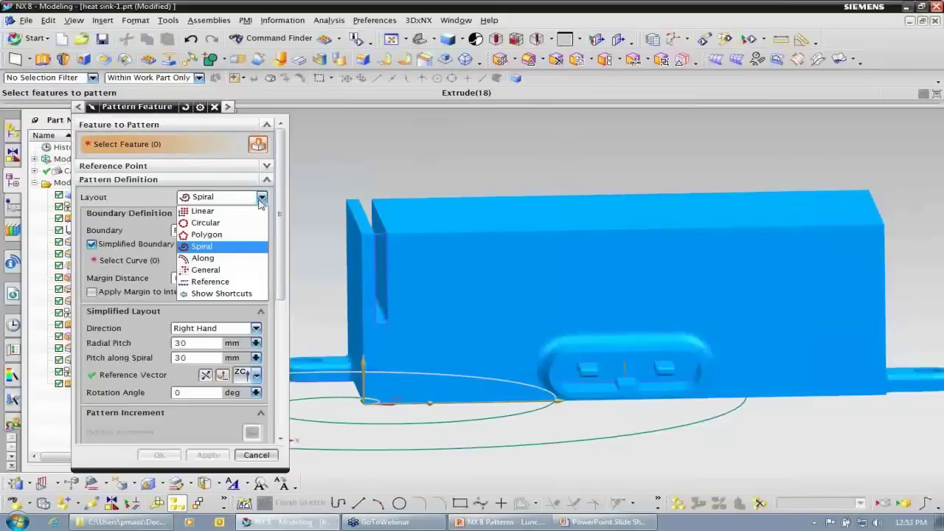
left_click(244, 212)
key("Return")
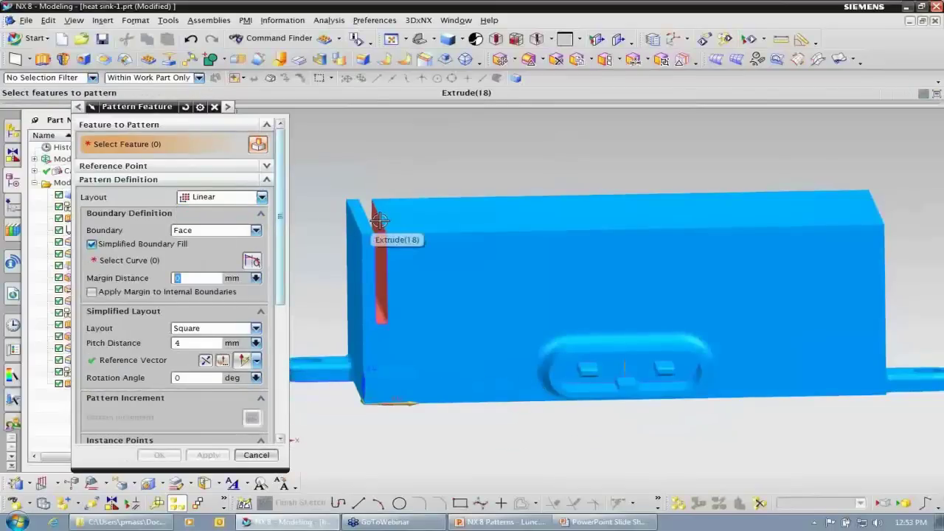
left_click(380, 221)
left_click(494, 229)
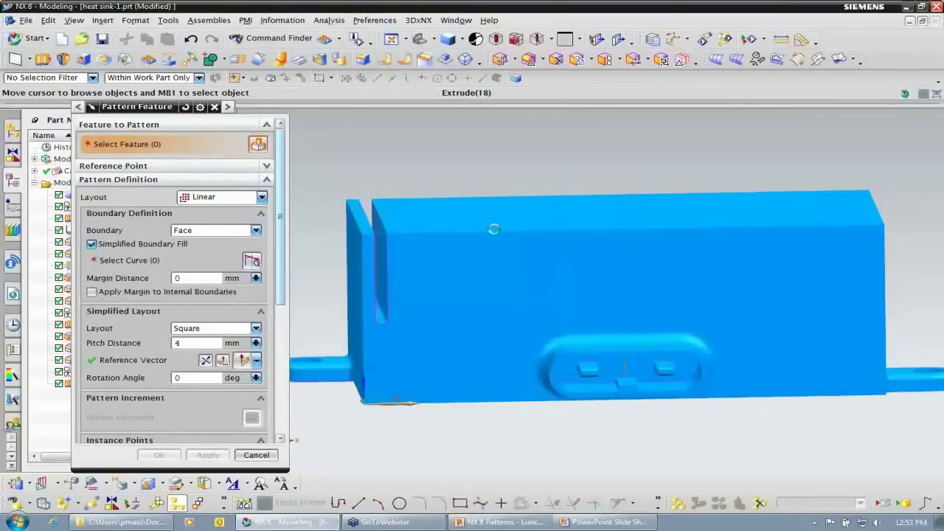
left_click(256, 231)
left_click(236, 244)
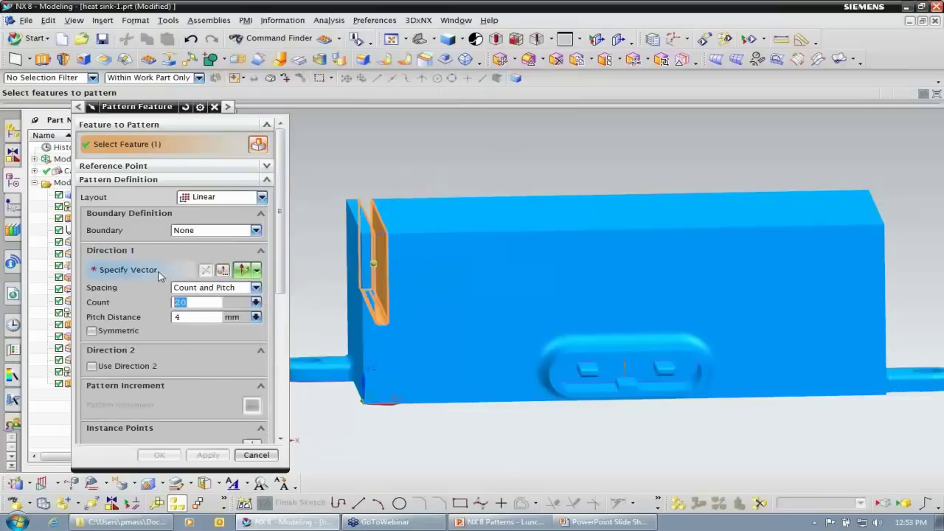
Step: Set Direction 1 along the block's long upper edge, reverse it to run across the block, and create 20 slots at 4 mm pitch
left_click(159, 274)
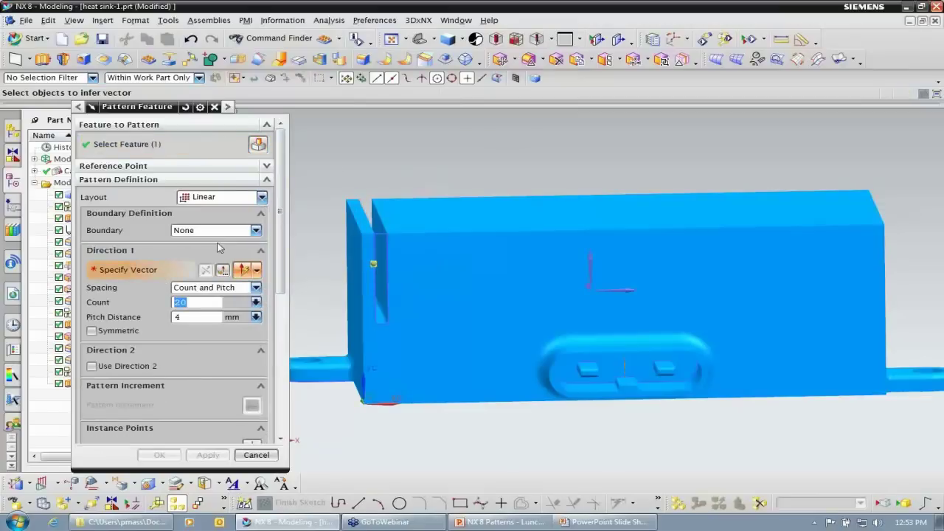
left_click(623, 231)
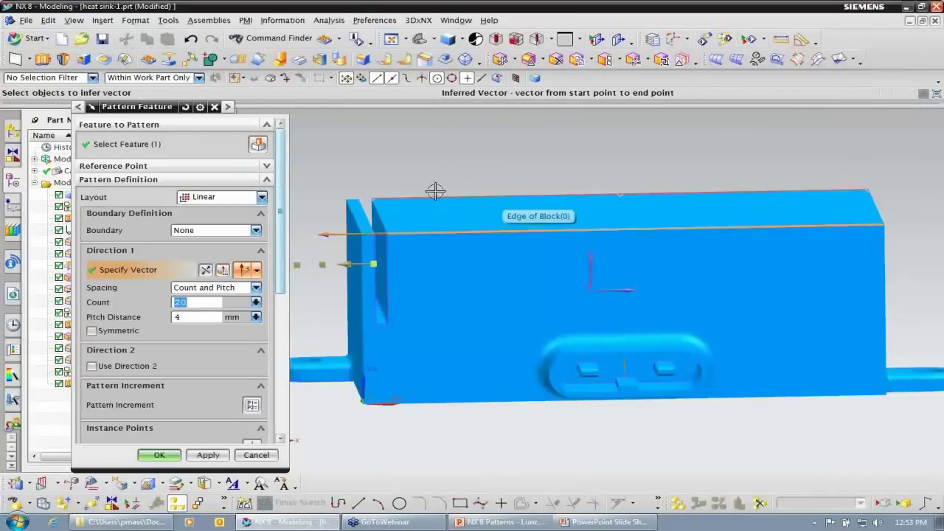
scroll(348, 178, "down", 3)
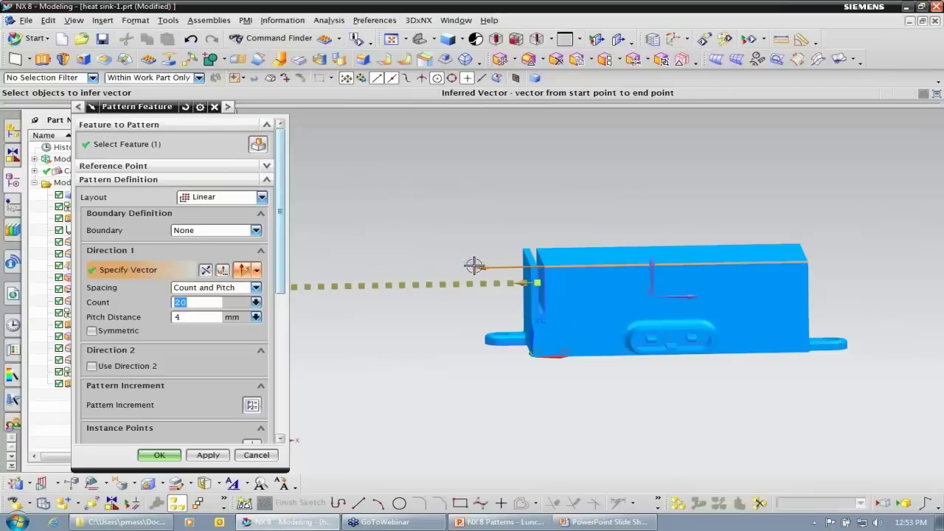
double_click(484, 266)
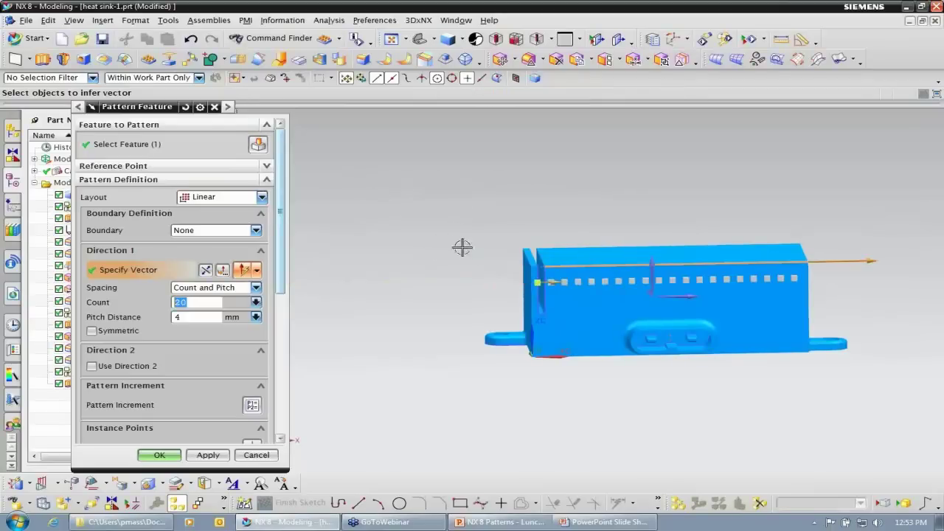
mouse_move(299, 306)
middle_mouse_down()
mouse_move(305, 276)
mouse_move(319, 297)
mouse_move(291, 307)
middle_mouse_up()
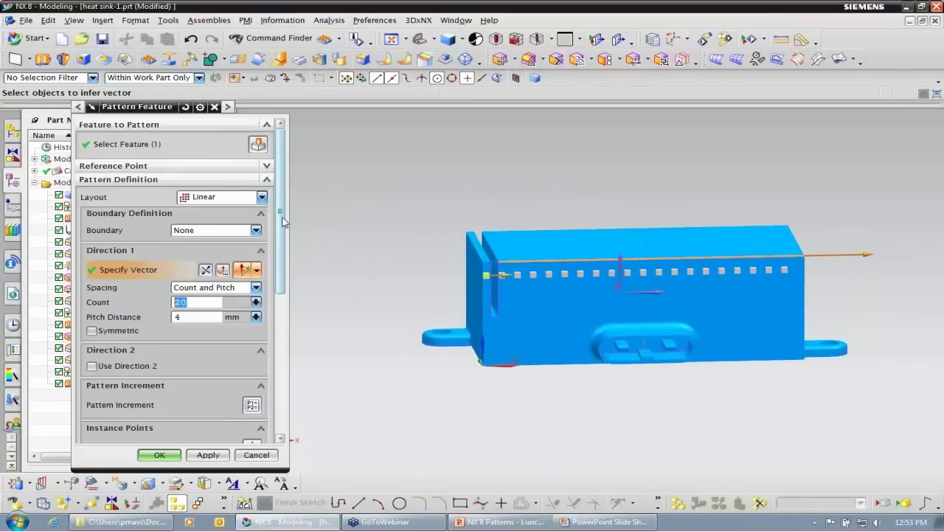
left_click_drag(282, 218, 283, 336)
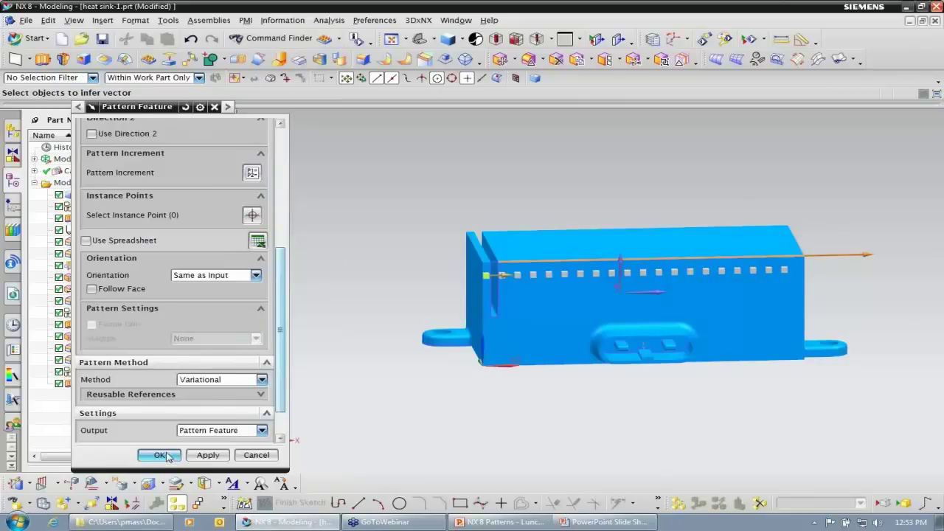
left_click(159, 455)
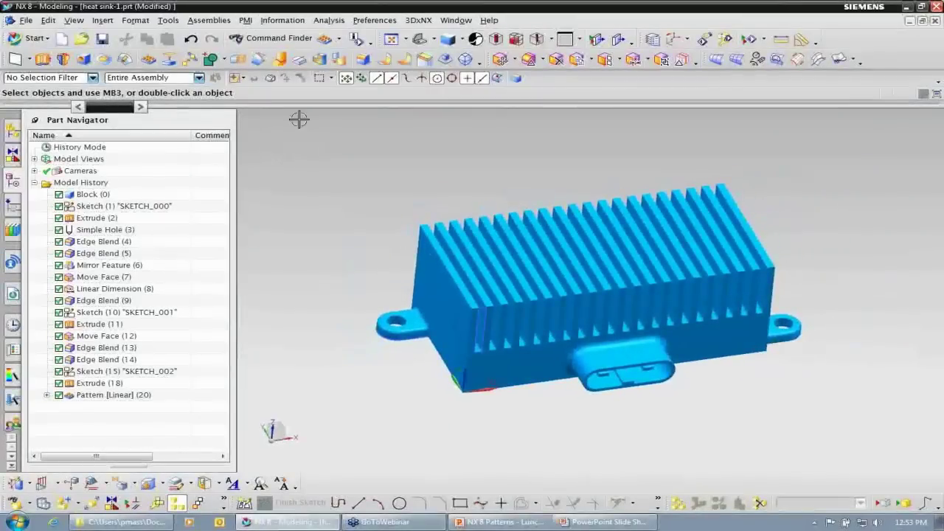
Step: Open the part cheese grater-1.prt from the NX-Patterns folder
left_click(84, 38)
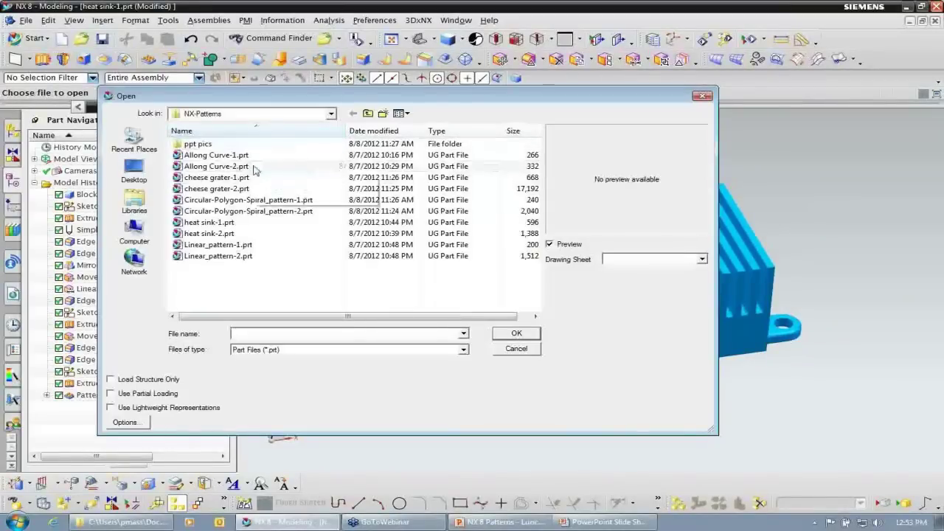
left_click(303, 178)
left_click(517, 333)
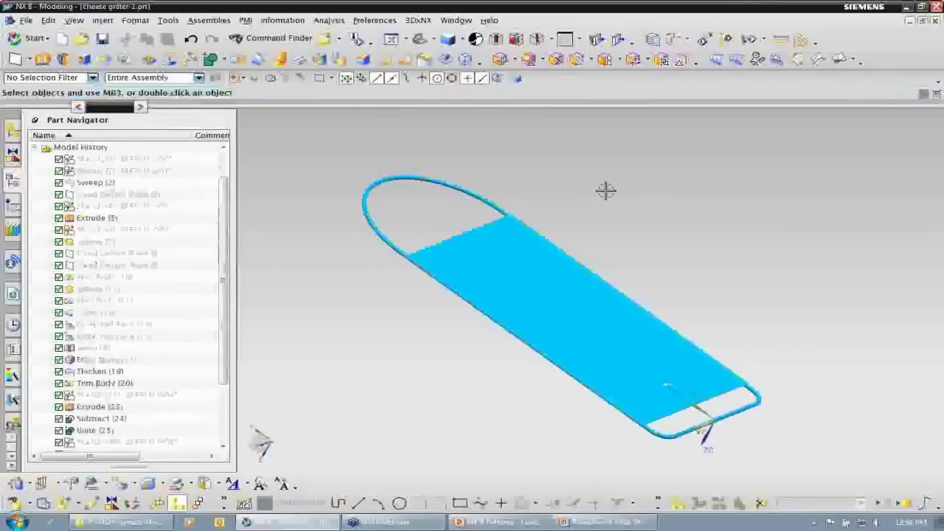
Step: Examine the single raised cutting tooth and its opening on the grater plate from several angles
middle_click_drag(606, 190, 696, 235)
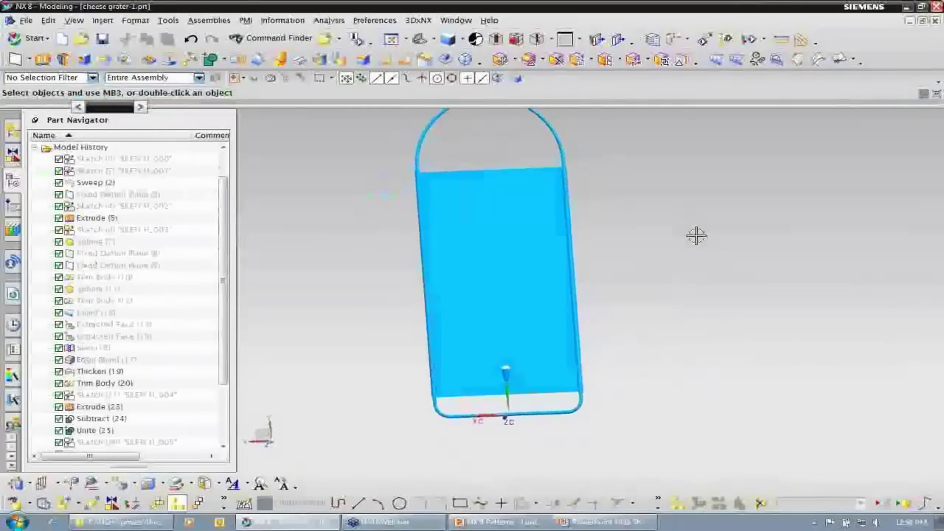
scroll(696, 235, "down", 5)
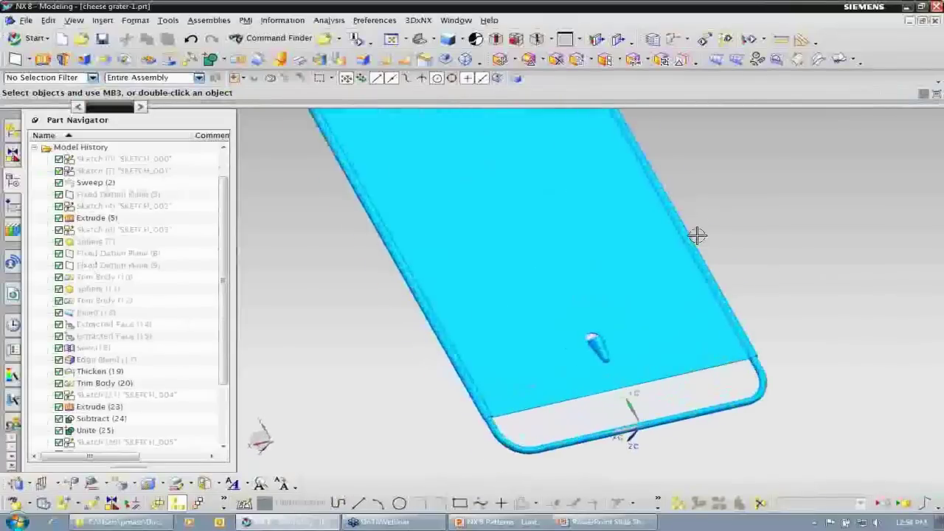
scroll(830, 197, "down", 5)
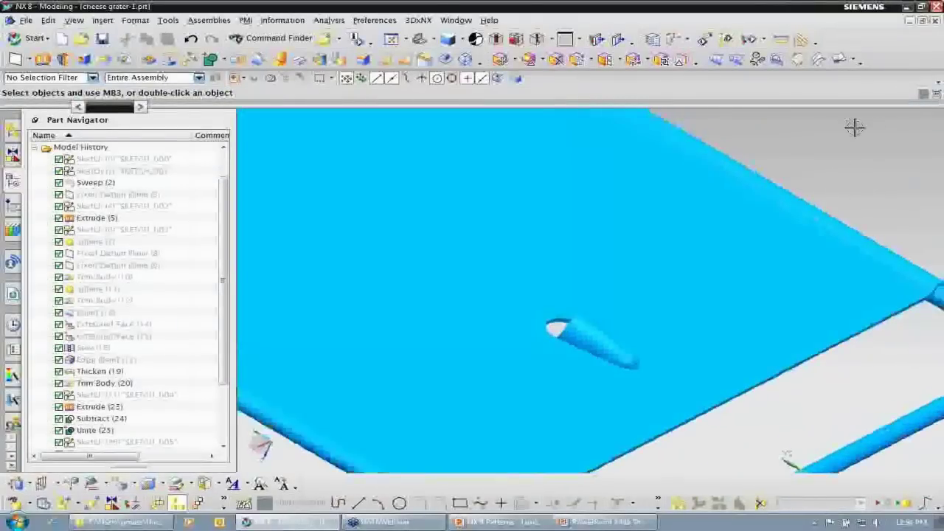
middle_click_drag(855, 127, 716, 169)
right_click(716, 169)
right_click_drag(716, 171, 722, 154)
middle_click_drag(778, 163, 596, 251)
scroll(596, 251, "down", 3)
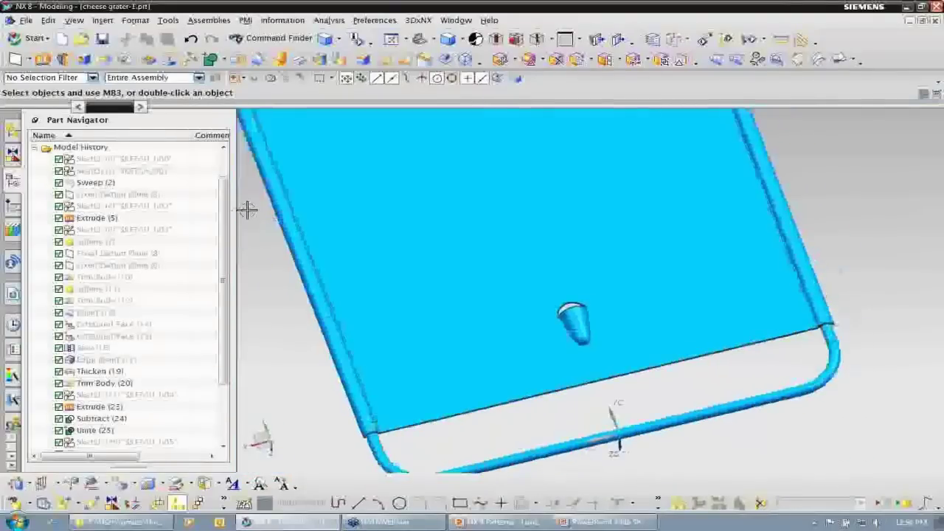
Step: Select the cutting tooth's features: Thicken (19), Trim Body (20), Extrude (23), Subtract (24), Unite (25), Extrude (28), Subtract (29) and Edge Blend (30)
left_click_drag(224, 258, 236, 314)
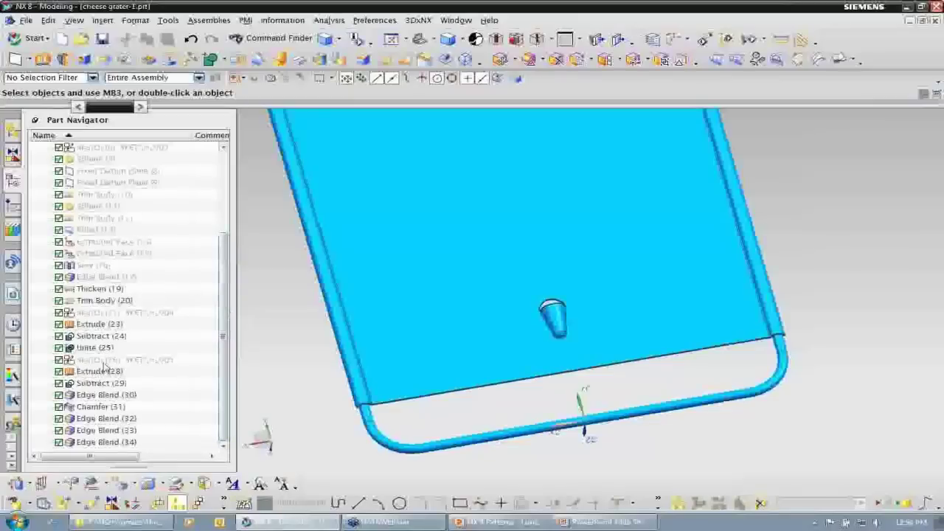
left_click(104, 289)
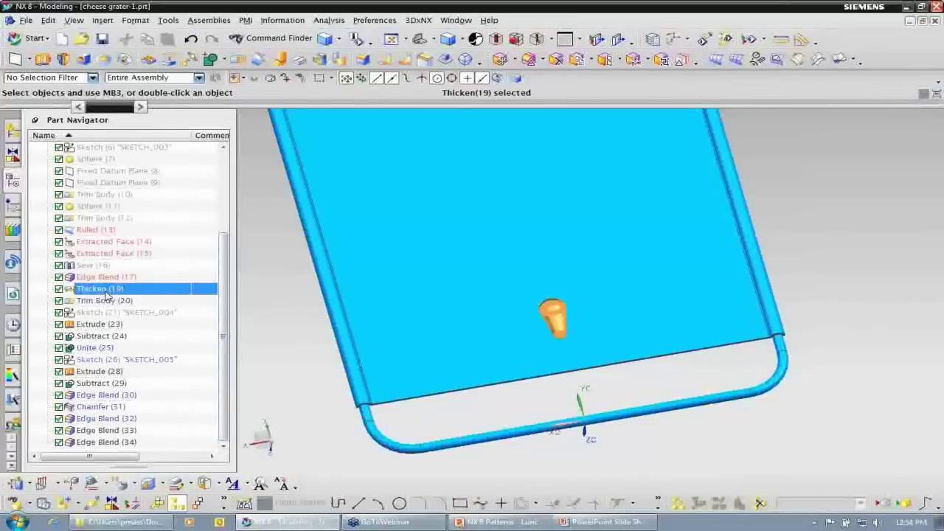
left_click(121, 301, "ctrl")
left_click(111, 325, "ctrl")
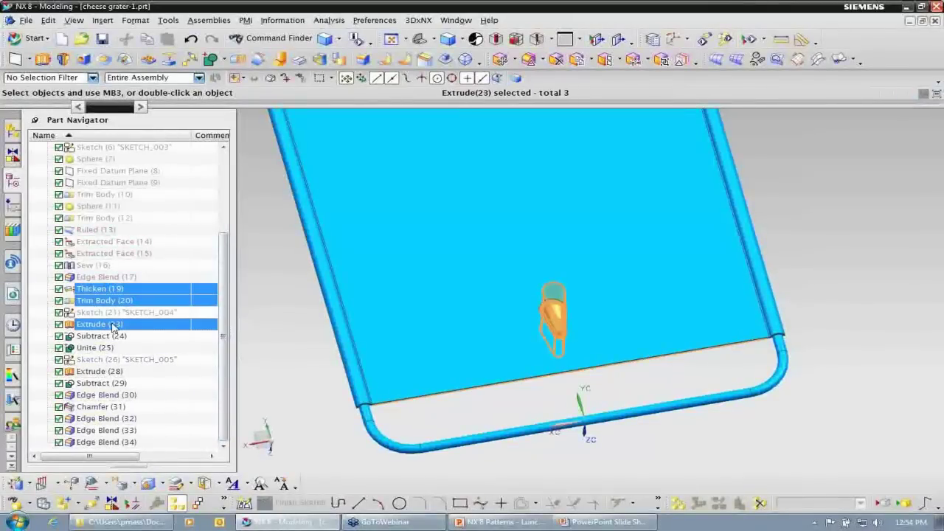
left_click(106, 337, "ctrl")
left_click(98, 349, "ctrl")
left_click(99, 371, "ctrl")
left_click(100, 383, "ctrl")
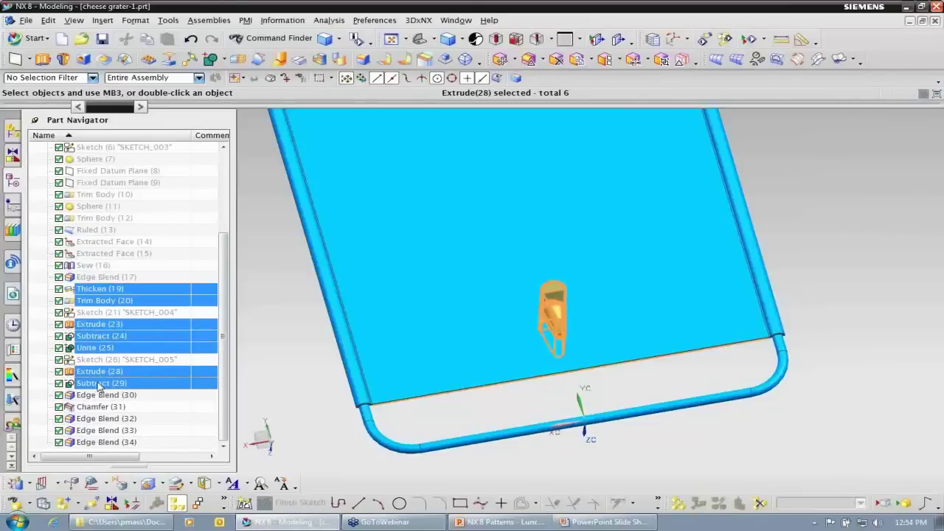
left_click(102, 394, "ctrl")
left_click(103, 406, "ctrl")
left_click(103, 408, "ctrl")
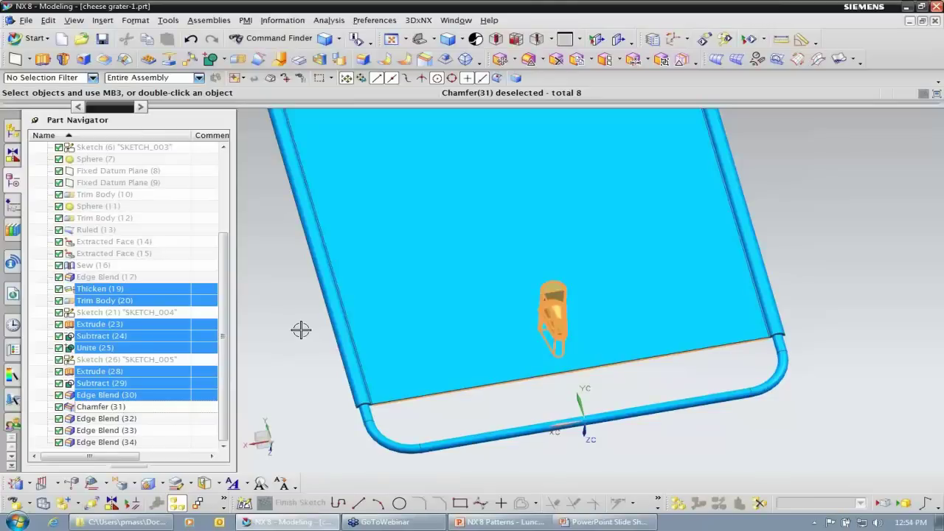
Step: Start a Pattern Feature on the selected tooth features with a Linear layout and the Boundary set to Curve
middle_click_drag(301, 329, 315, 249)
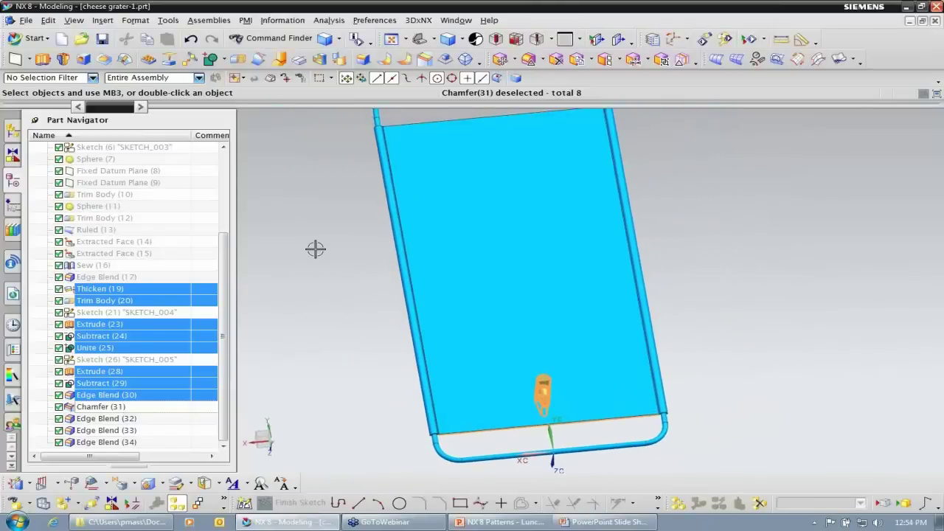
left_click(115, 18)
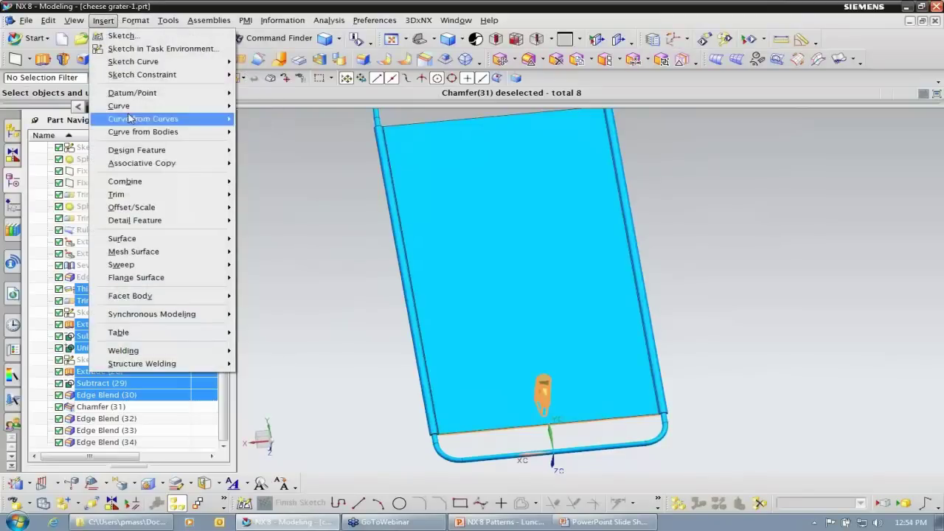
mouse_move(152, 168)
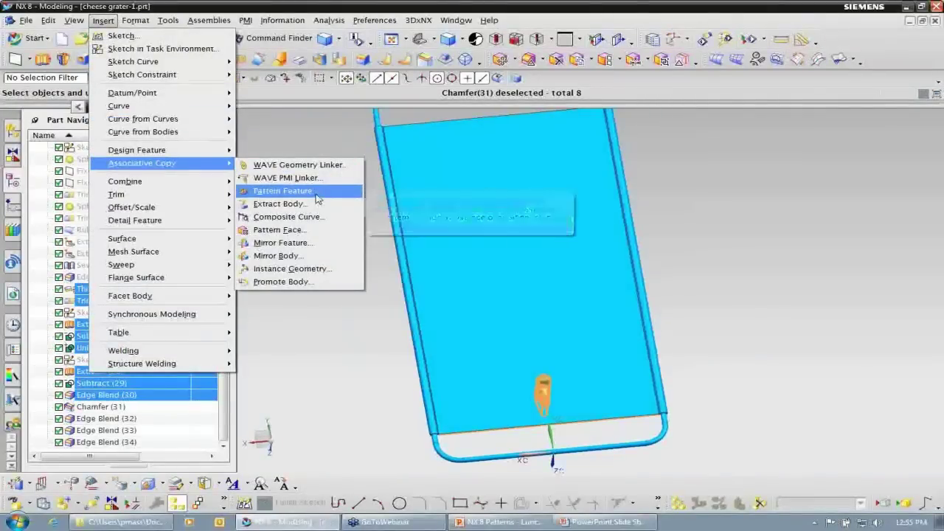
left_click(318, 195)
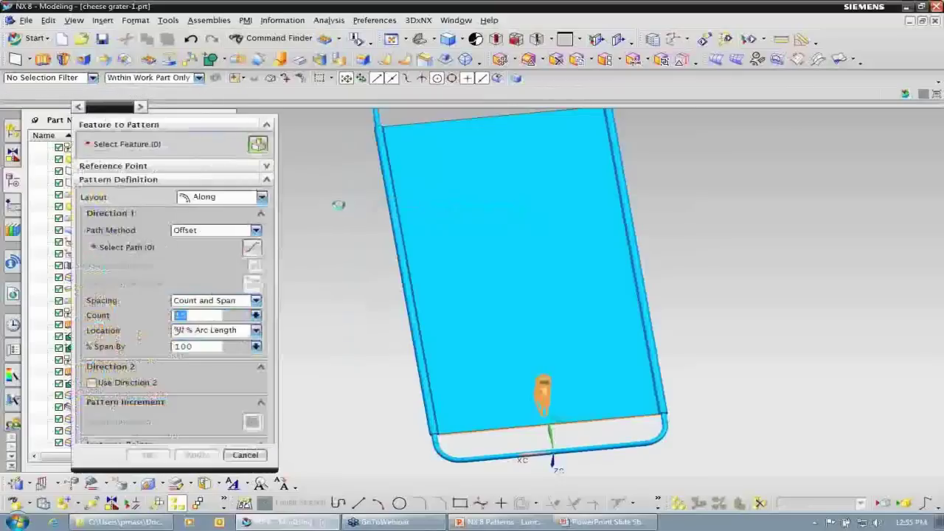
left_click(262, 197)
left_click(210, 210)
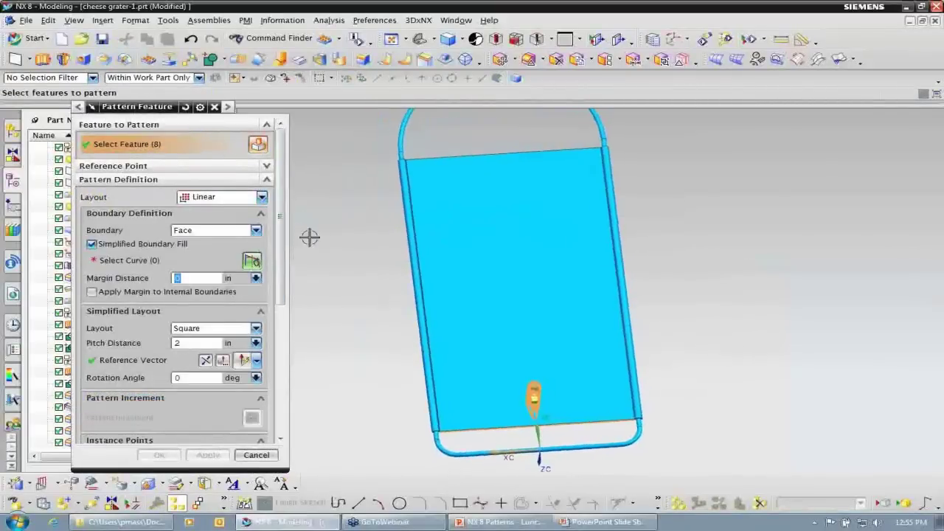
left_click(255, 230)
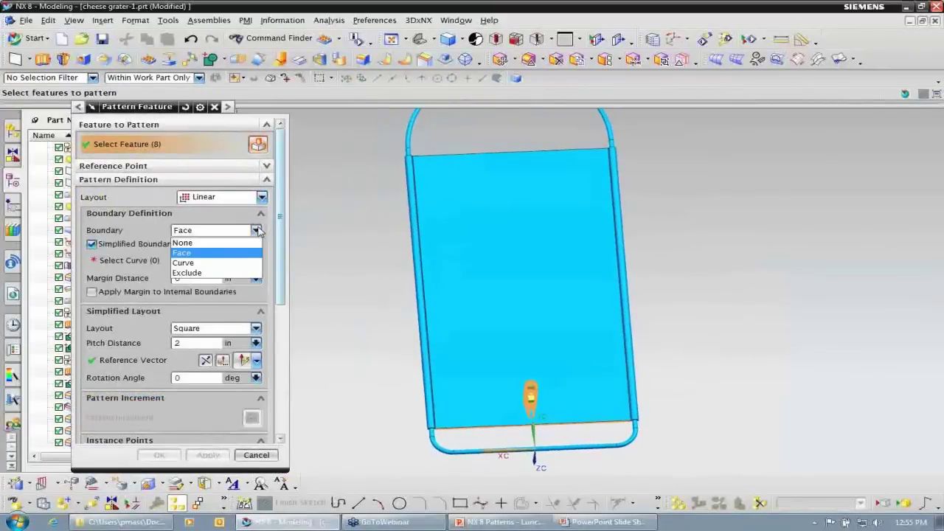
left_click(234, 263)
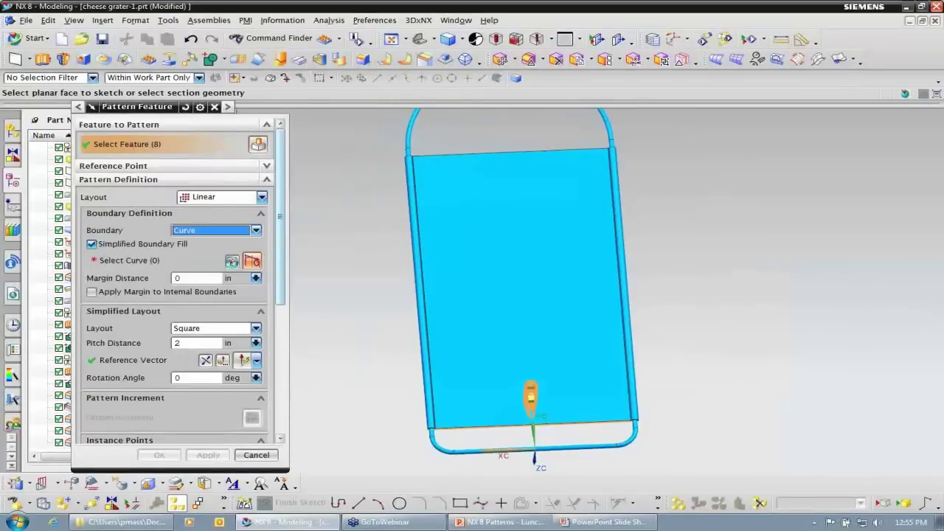
Step: Select the four outer edges of the grater plate as the closed boundary for the simplified fill
scroll(332, 173, "up", 10)
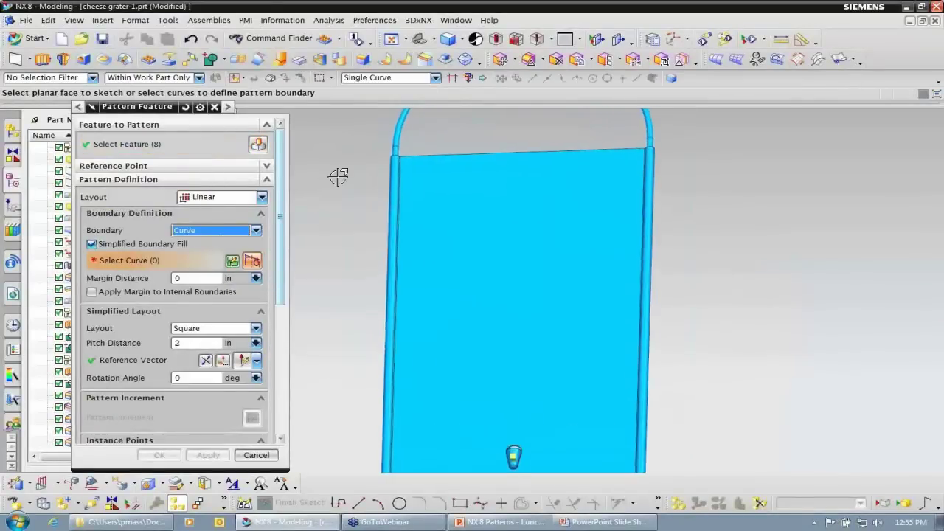
left_click(453, 168)
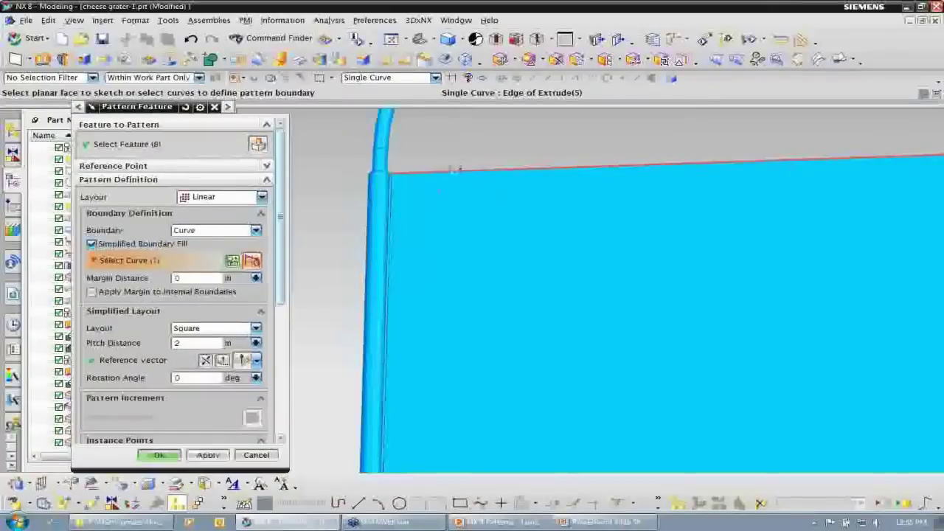
left_click(392, 192)
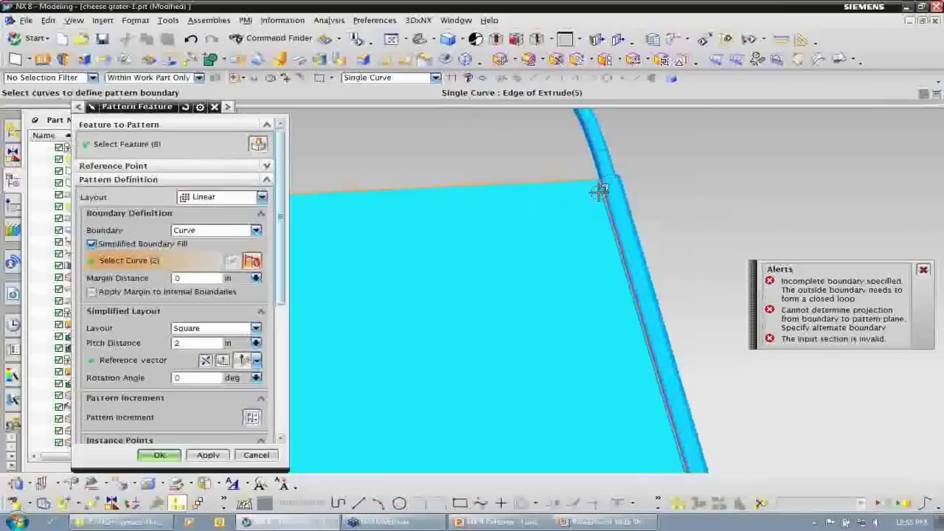
middle_click_drag(596, 184, 531, 114)
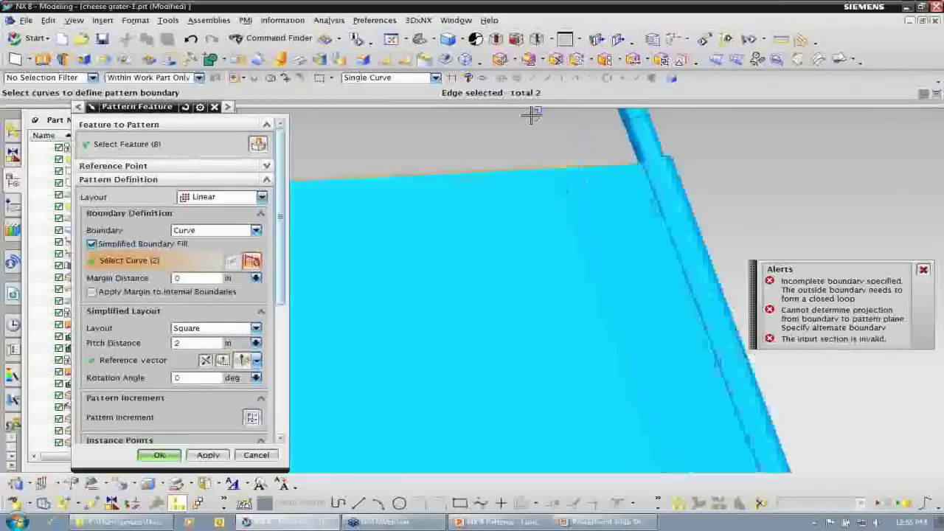
left_click(710, 225)
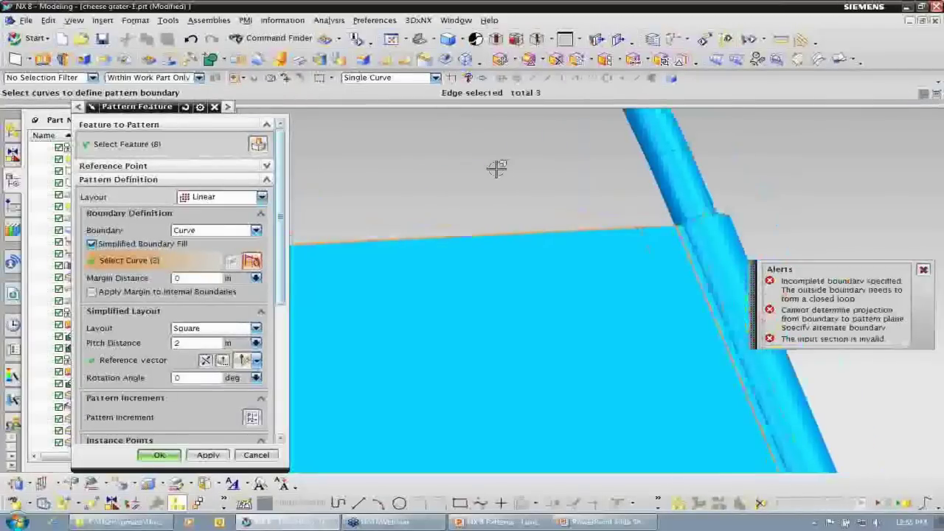
scroll(496, 168, "down", 5)
scroll(506, 281, "up", 4)
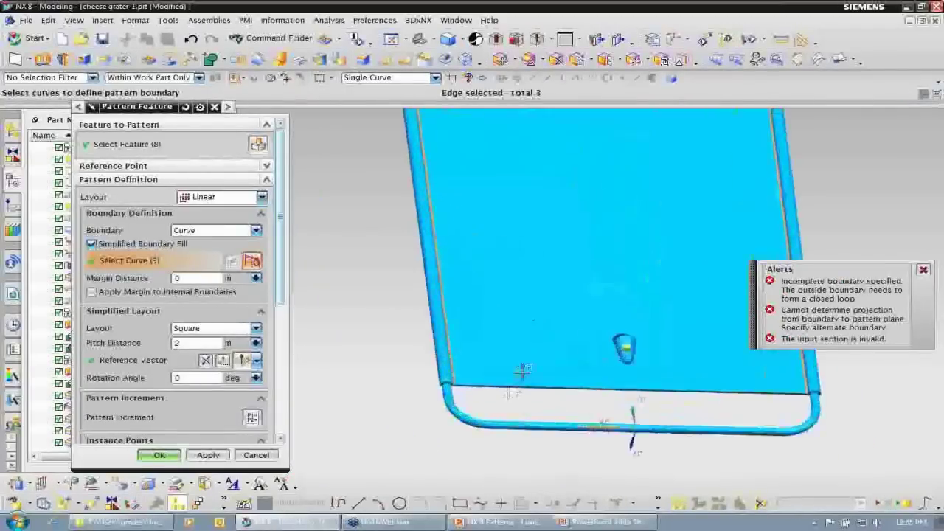
scroll(516, 380, "up", 2)
middle_click_drag(497, 403, 480, 377)
left_click(480, 377)
middle_click_drag(531, 184, 531, 192)
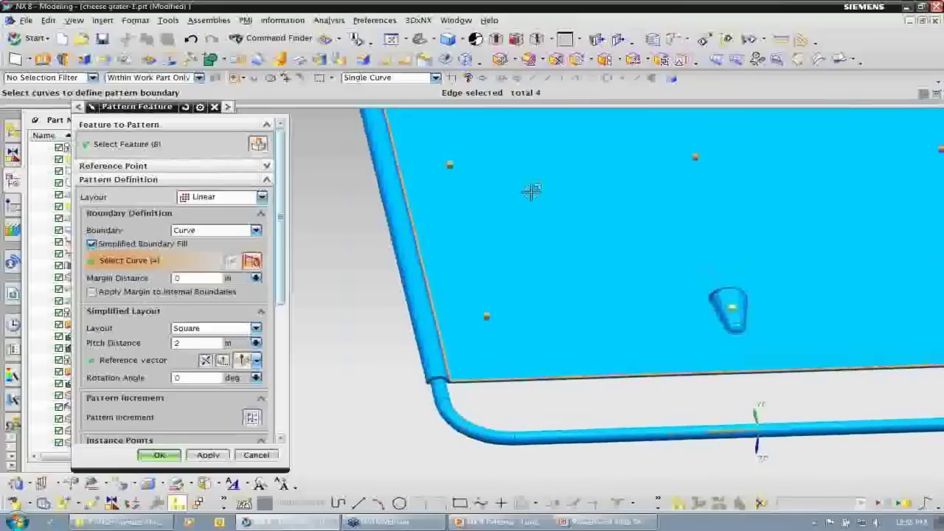
key("F8")
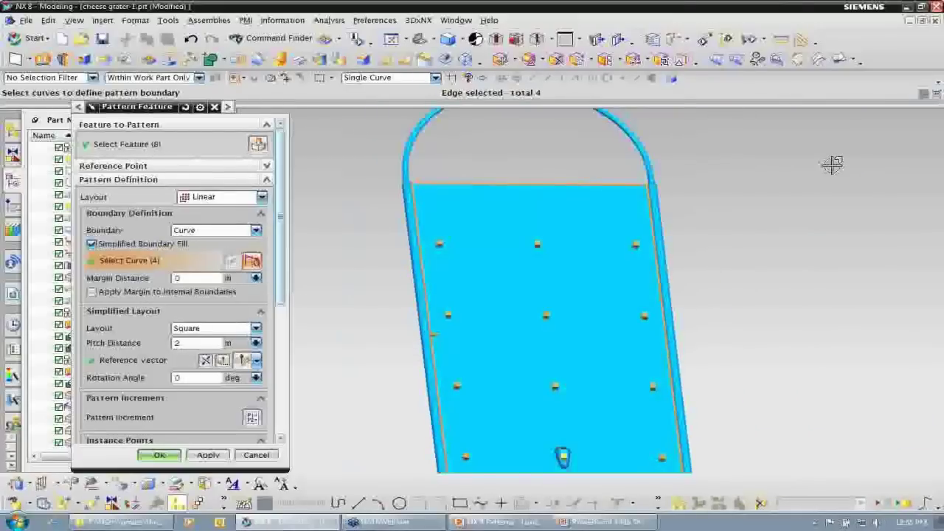
middle_click_drag(832, 163, 775, 174)
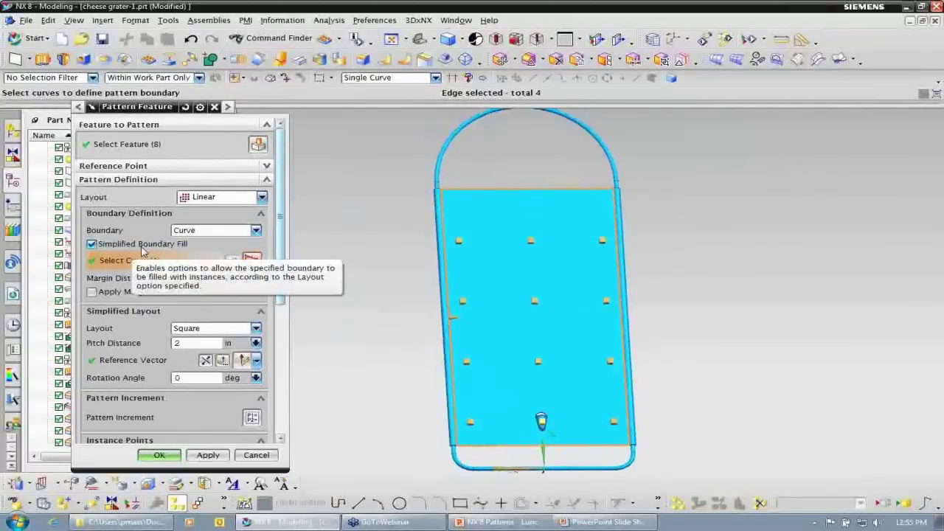
Step: Change the simplified layout to Triangle and create the tooth pattern across the plate
left_click(255, 329)
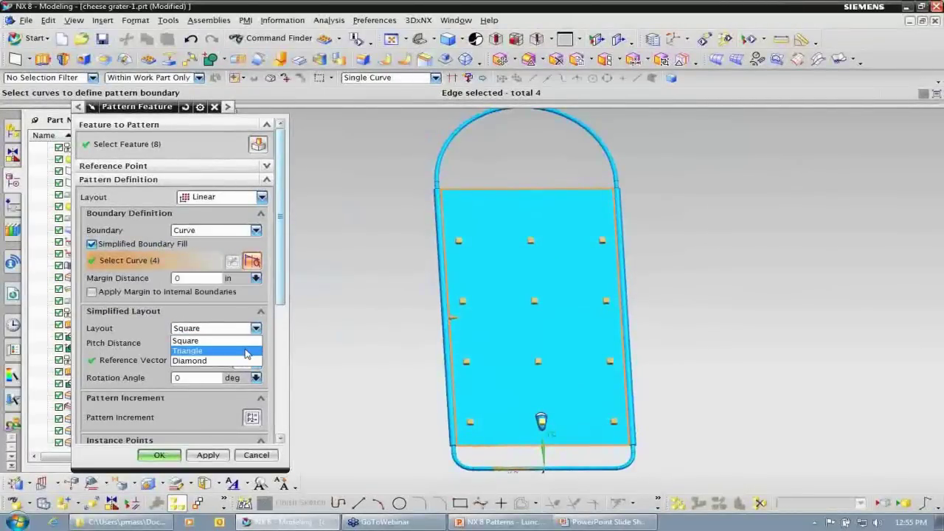
left_click(246, 351)
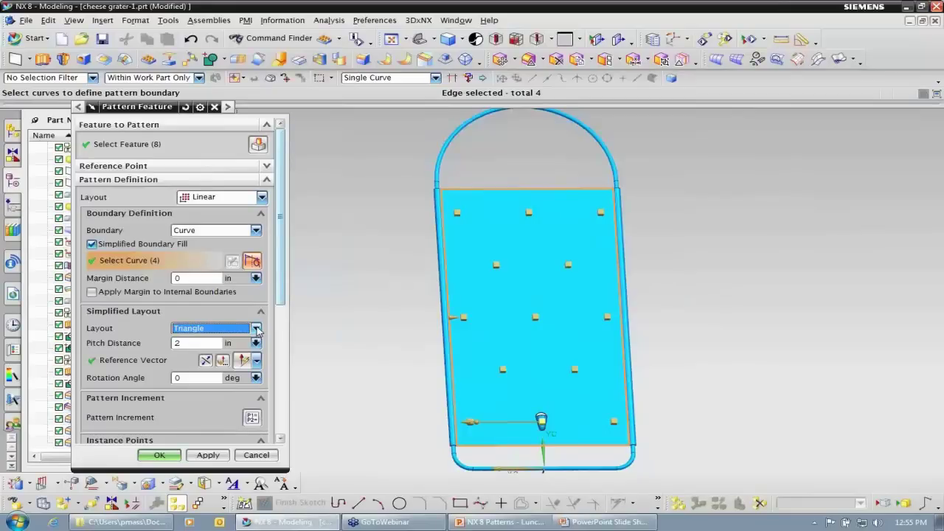
key("F8")
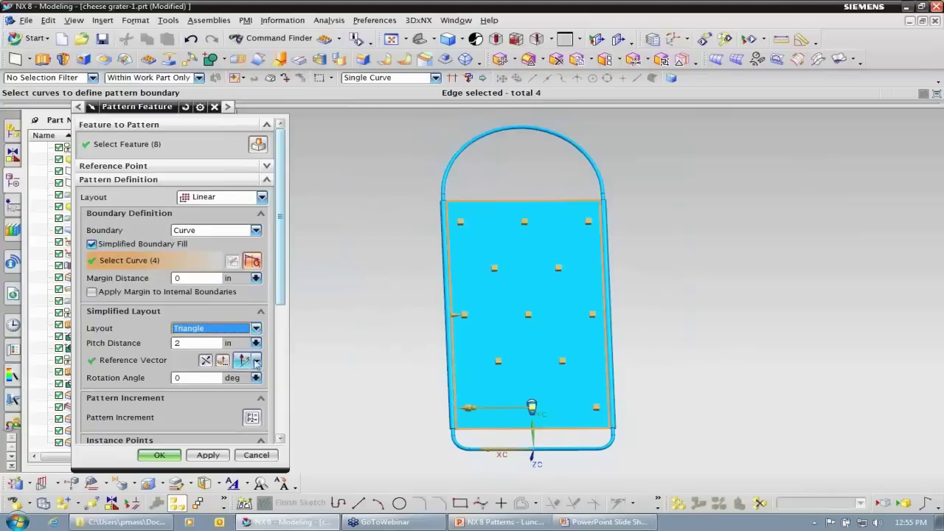
left_click_drag(283, 293, 279, 431)
left_click(157, 452)
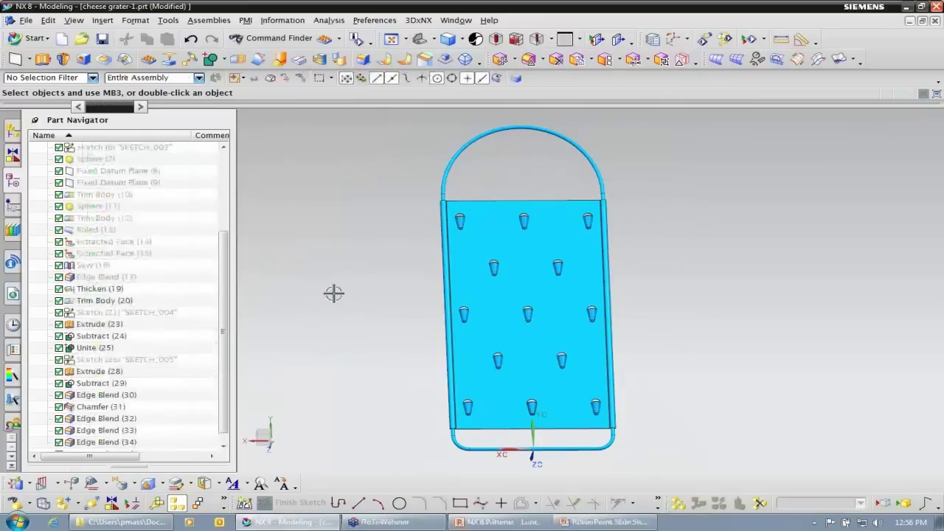
middle_click_drag(348, 274, 343, 271)
scroll(343, 271, "up", 5)
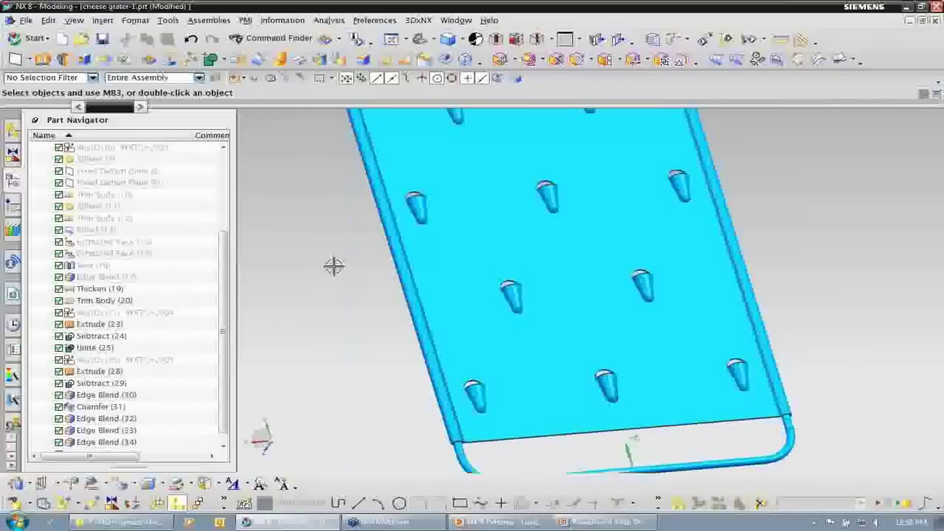
scroll(316, 254, "up", 3)
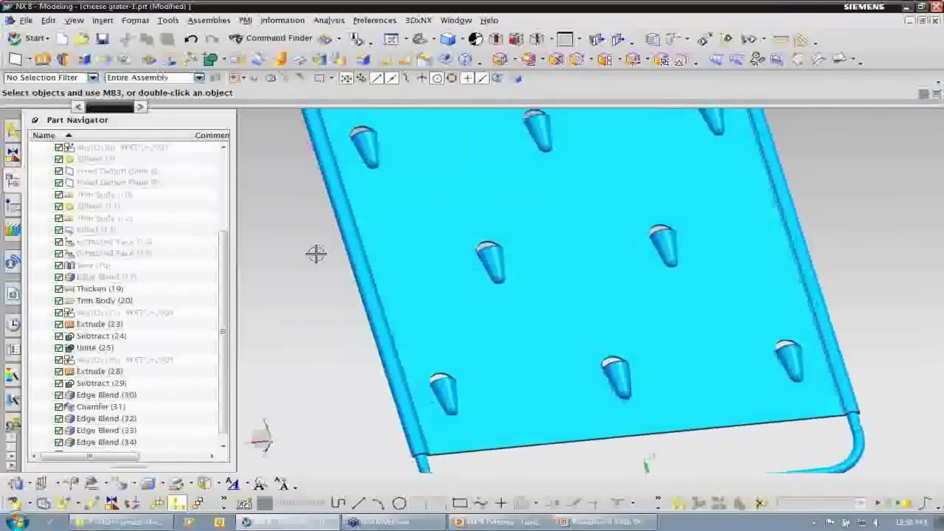
scroll(305, 253, "down", 5)
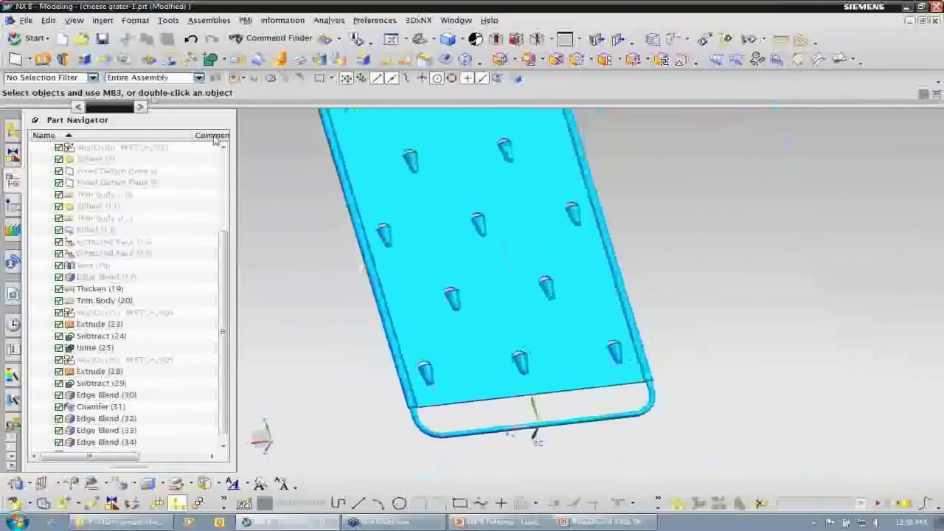
Step: Open the finished part cheese grater-2.prt from the NX-Patterns folder
left_click(83, 40)
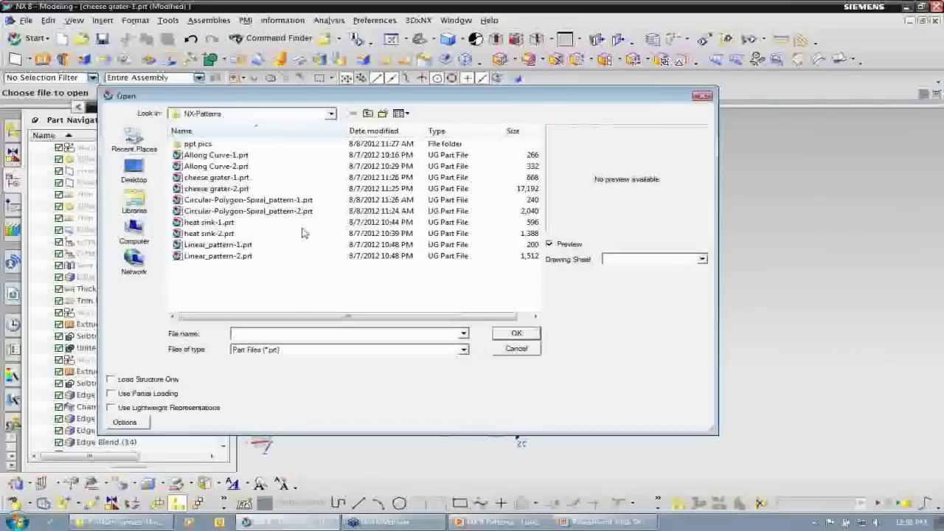
double_click(293, 211)
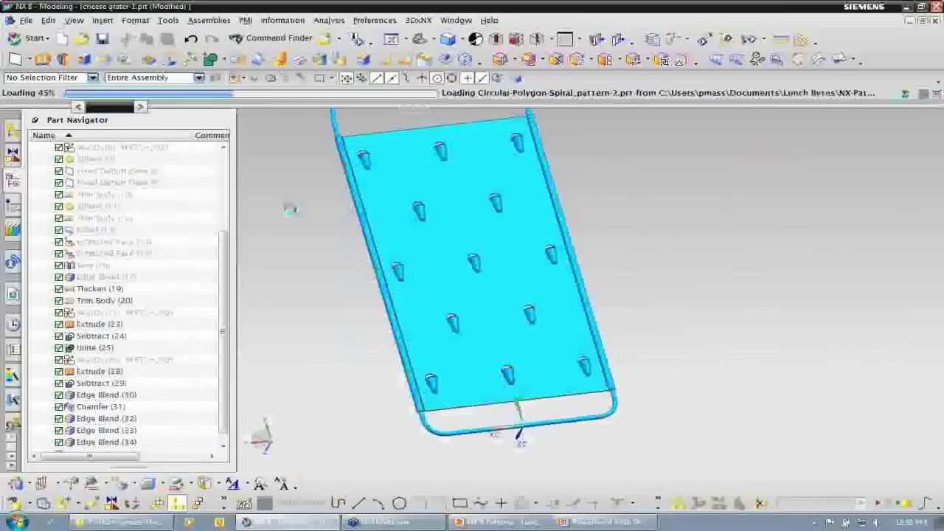
key("ctrl+o")
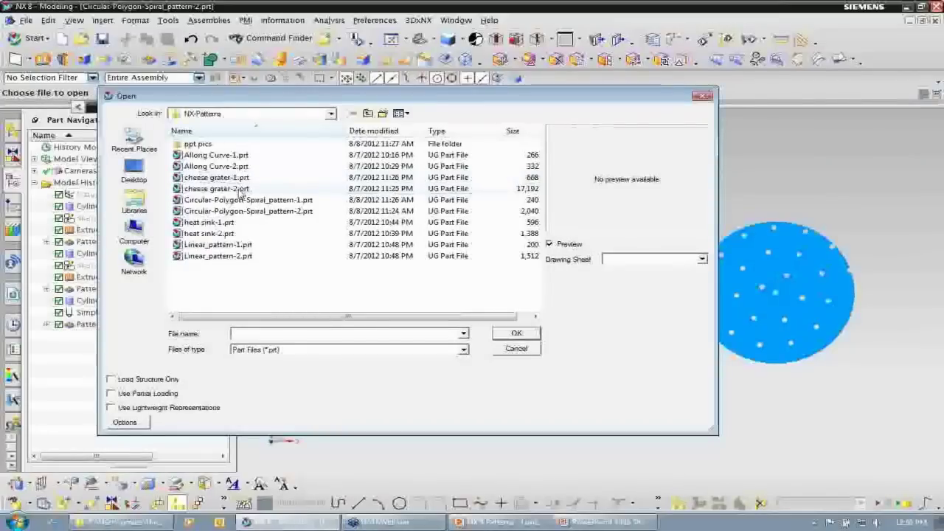
double_click(240, 190)
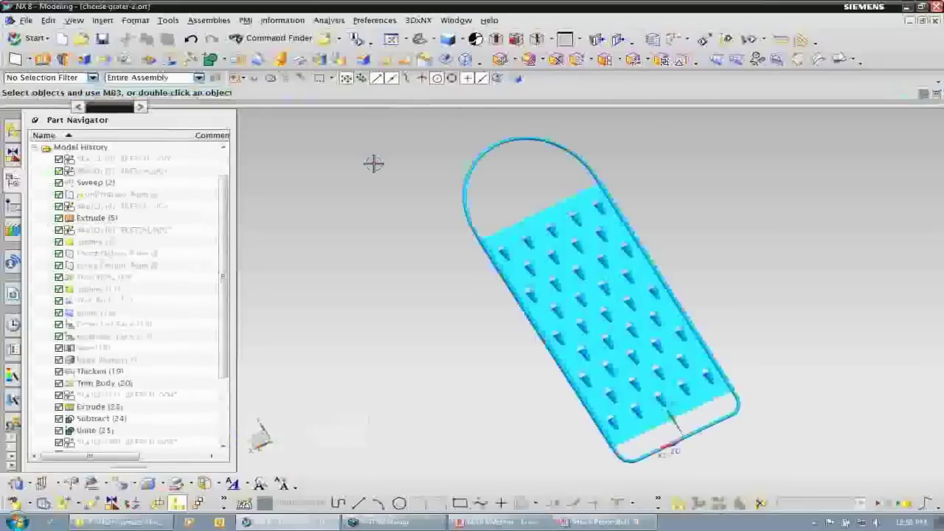
Step: Highlight the tooth's features on the finished grater by selecting Trim Body (20) through Edge Blend (34) in the model history
middle_click_drag(640, 121, 323, 152)
key("F8")
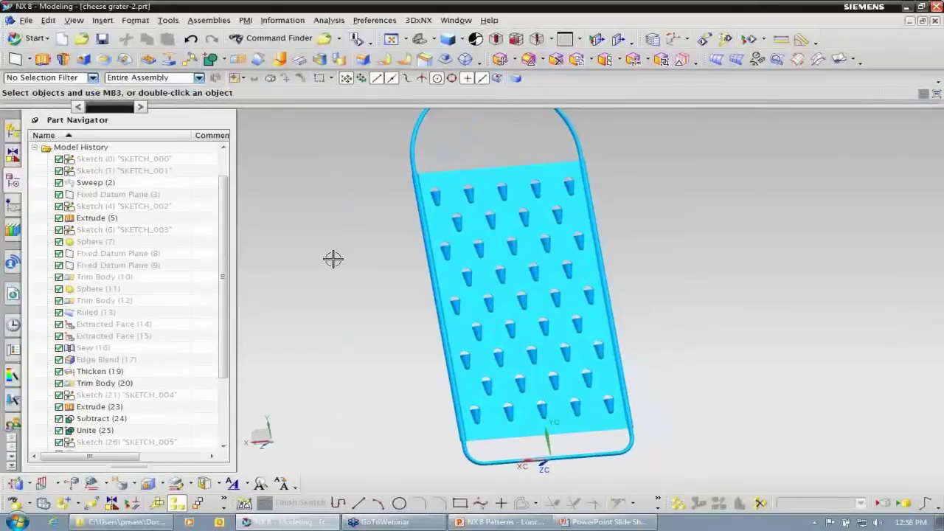
left_click_drag(225, 196, 225, 320)
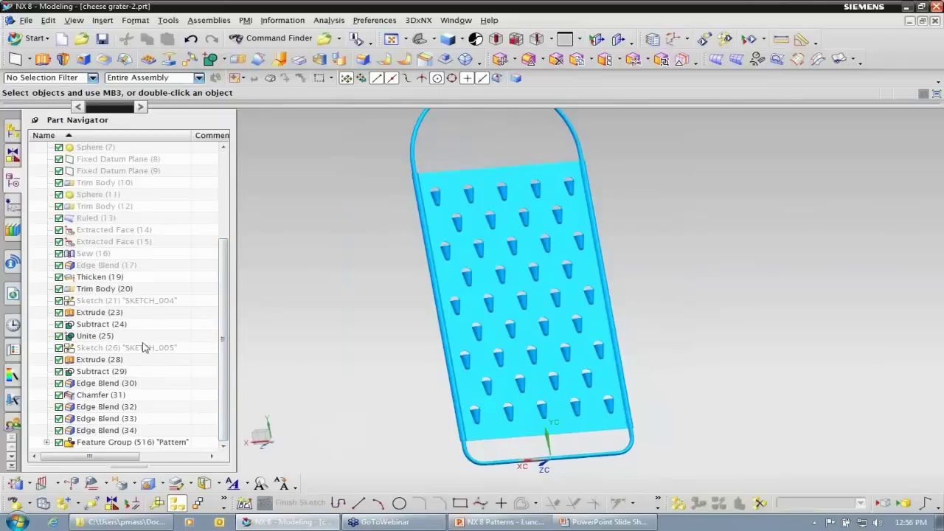
left_click(110, 289)
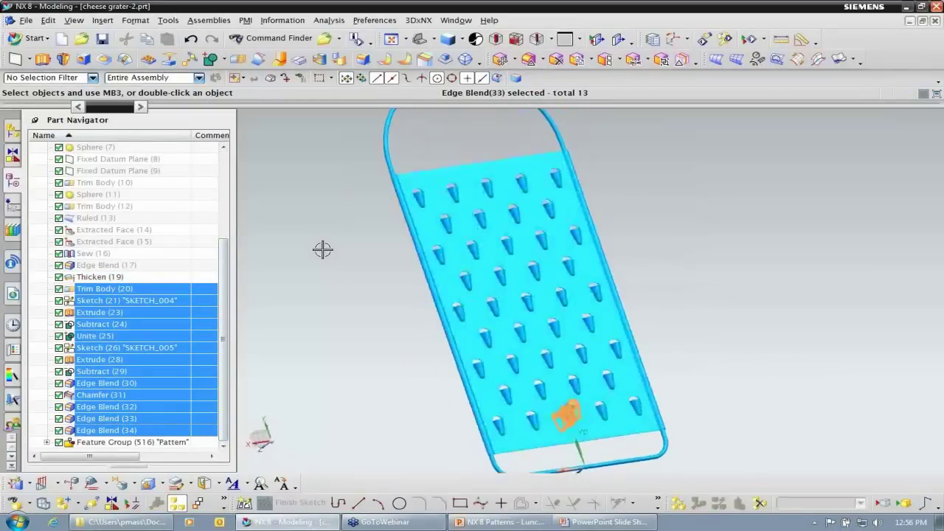
Step: Clear the feature selection, examine the cutting teeth up close and across the finished grater plate, and restore a trimetric view of the whole part
key("Escape")
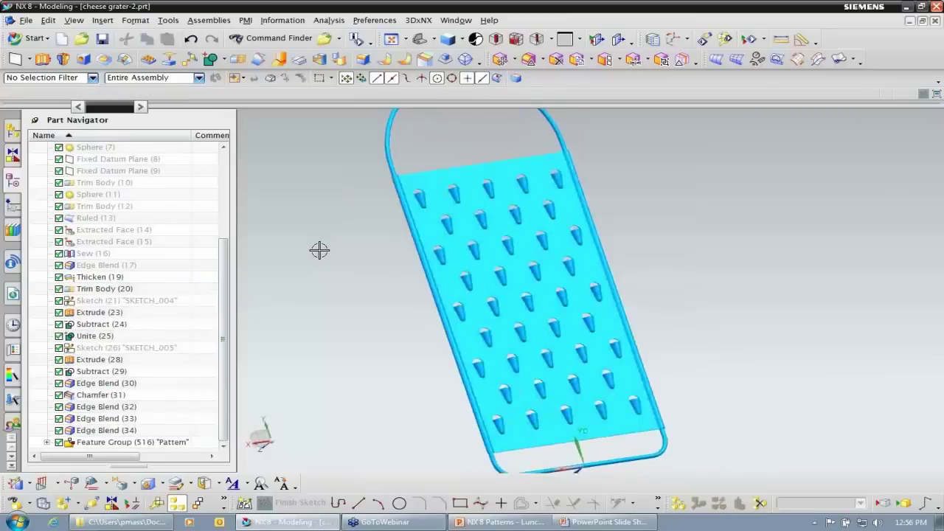
key("ctrl+alt+t")
scroll(723, 231, "up", 5)
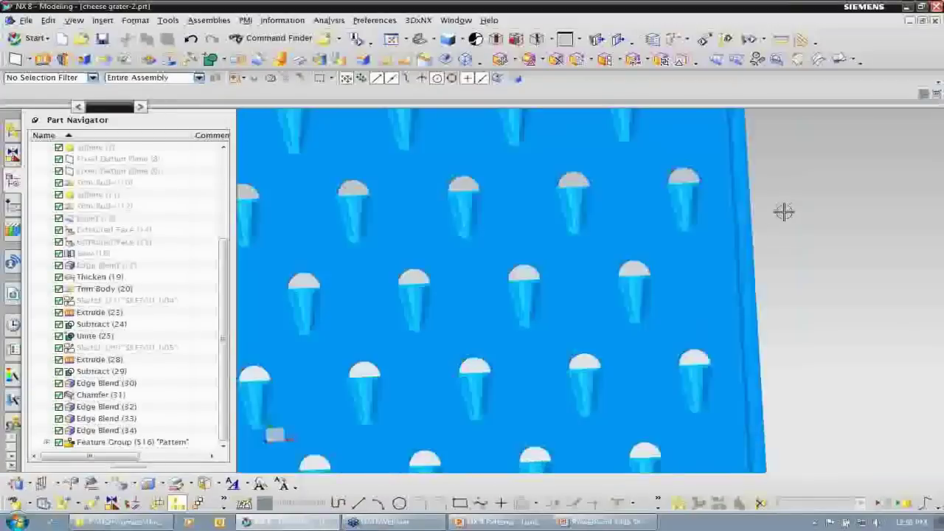
scroll(784, 212, "up", 3)
scroll(479, 188, "up", 4)
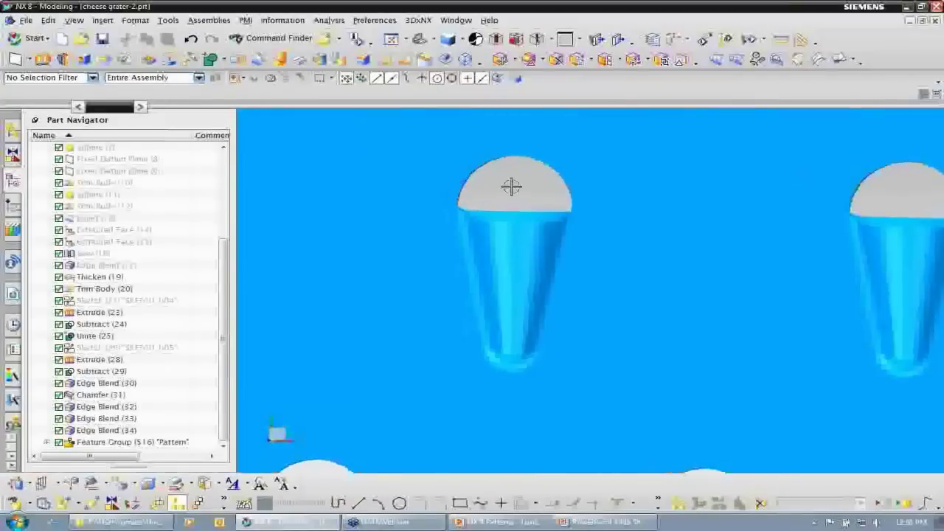
scroll(511, 187, "up", 2)
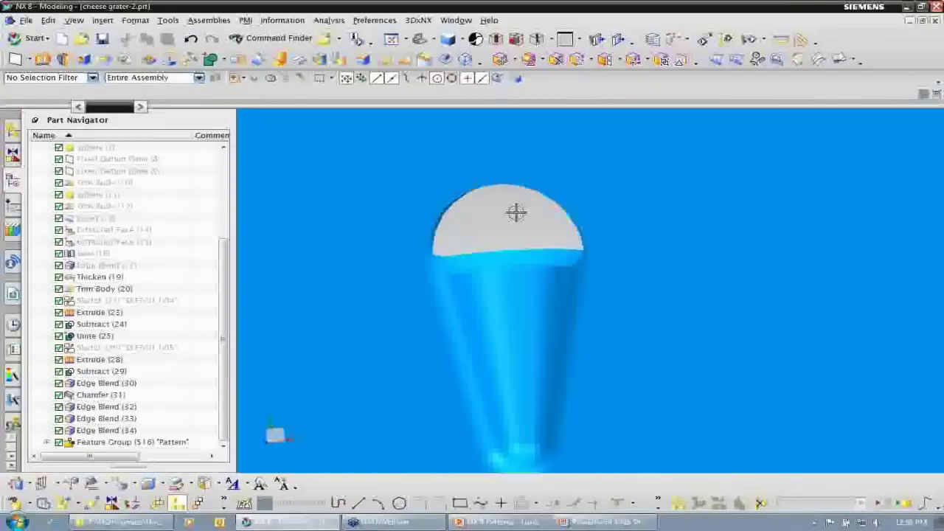
scroll(500, 218, "down", 2)
scroll(500, 219, "down", 4)
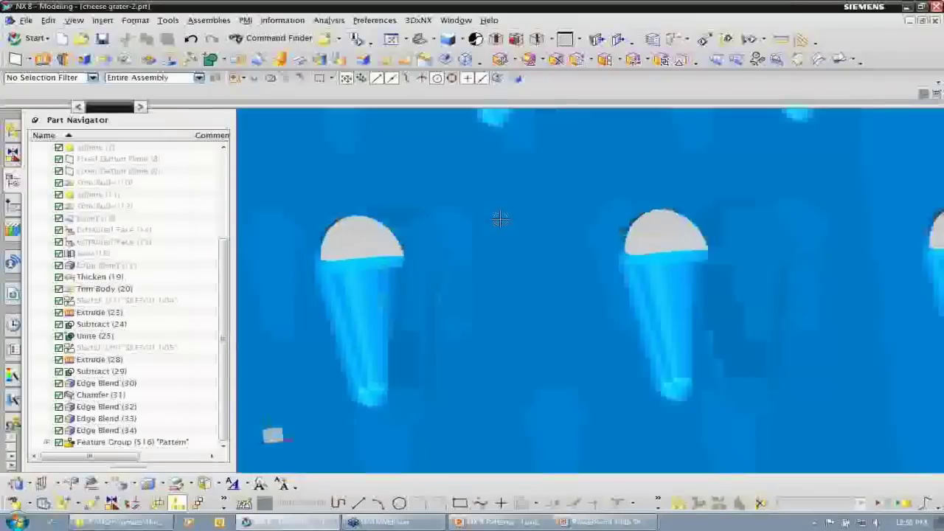
scroll(500, 218, "down", 2)
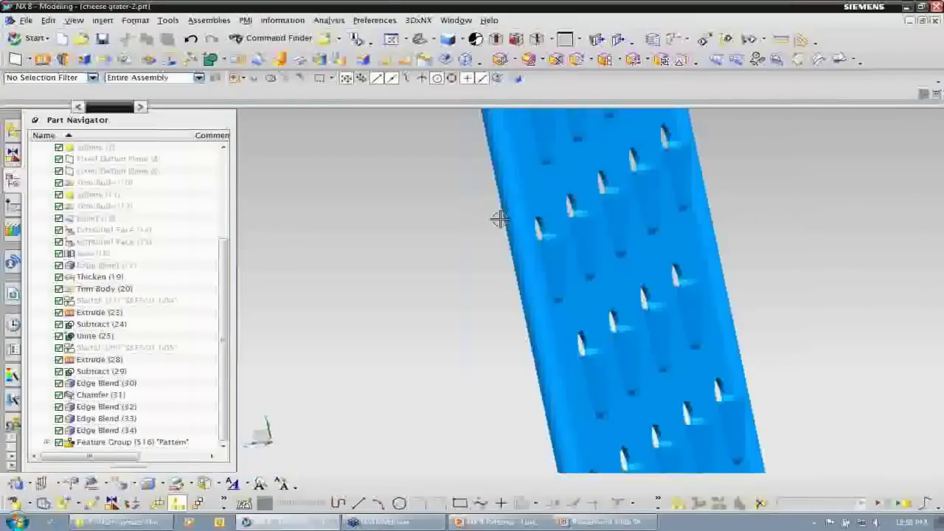
scroll(500, 219, "up", 3)
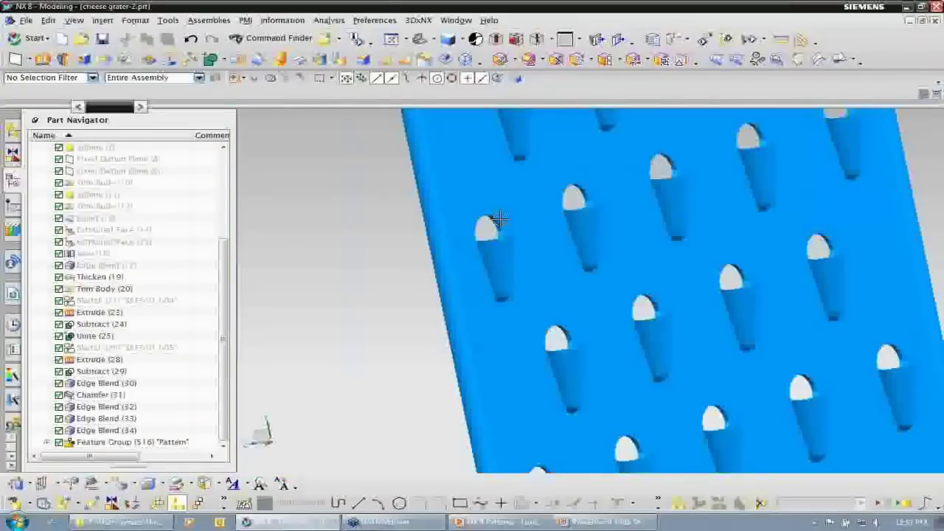
middle_click_drag(500, 218, 327, 354)
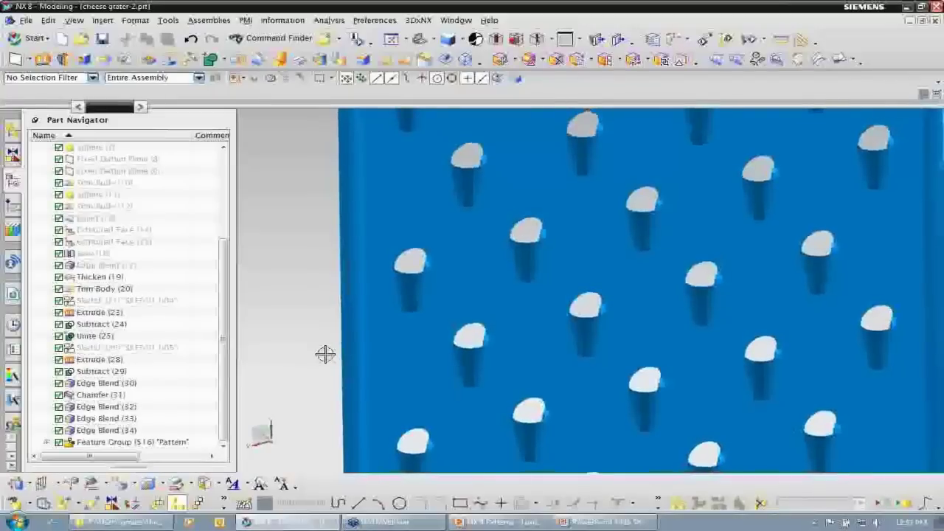
scroll(326, 354, "down", 3)
key("Home")
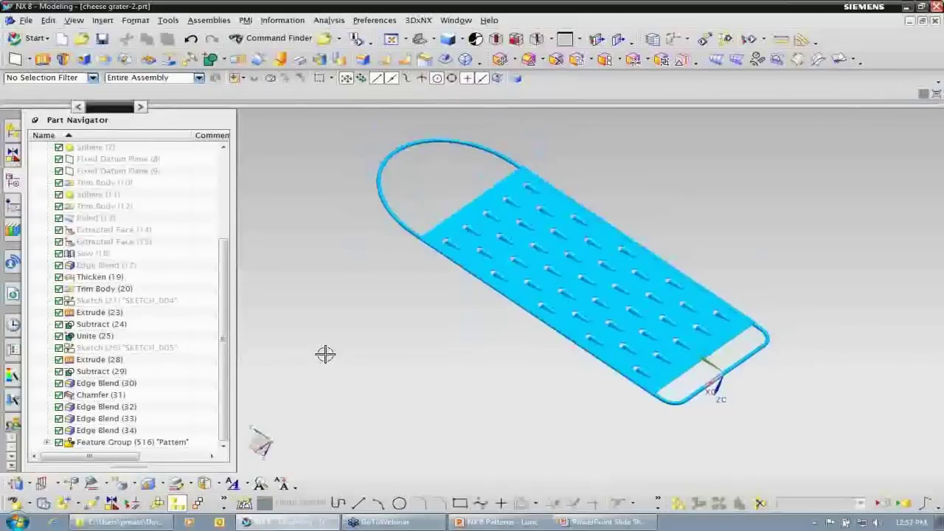
Step: Switch to the running PowerPoint slide show to present the Agenda slide
left_click(587, 524)
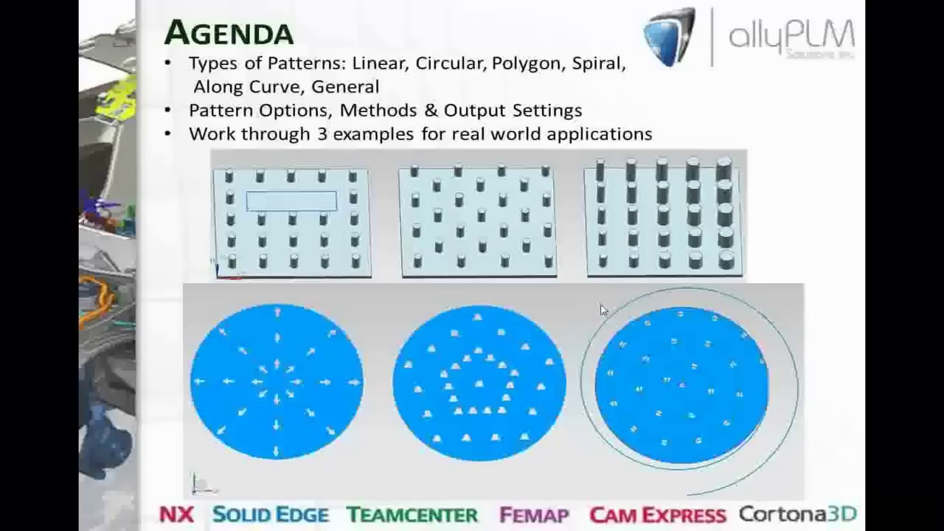